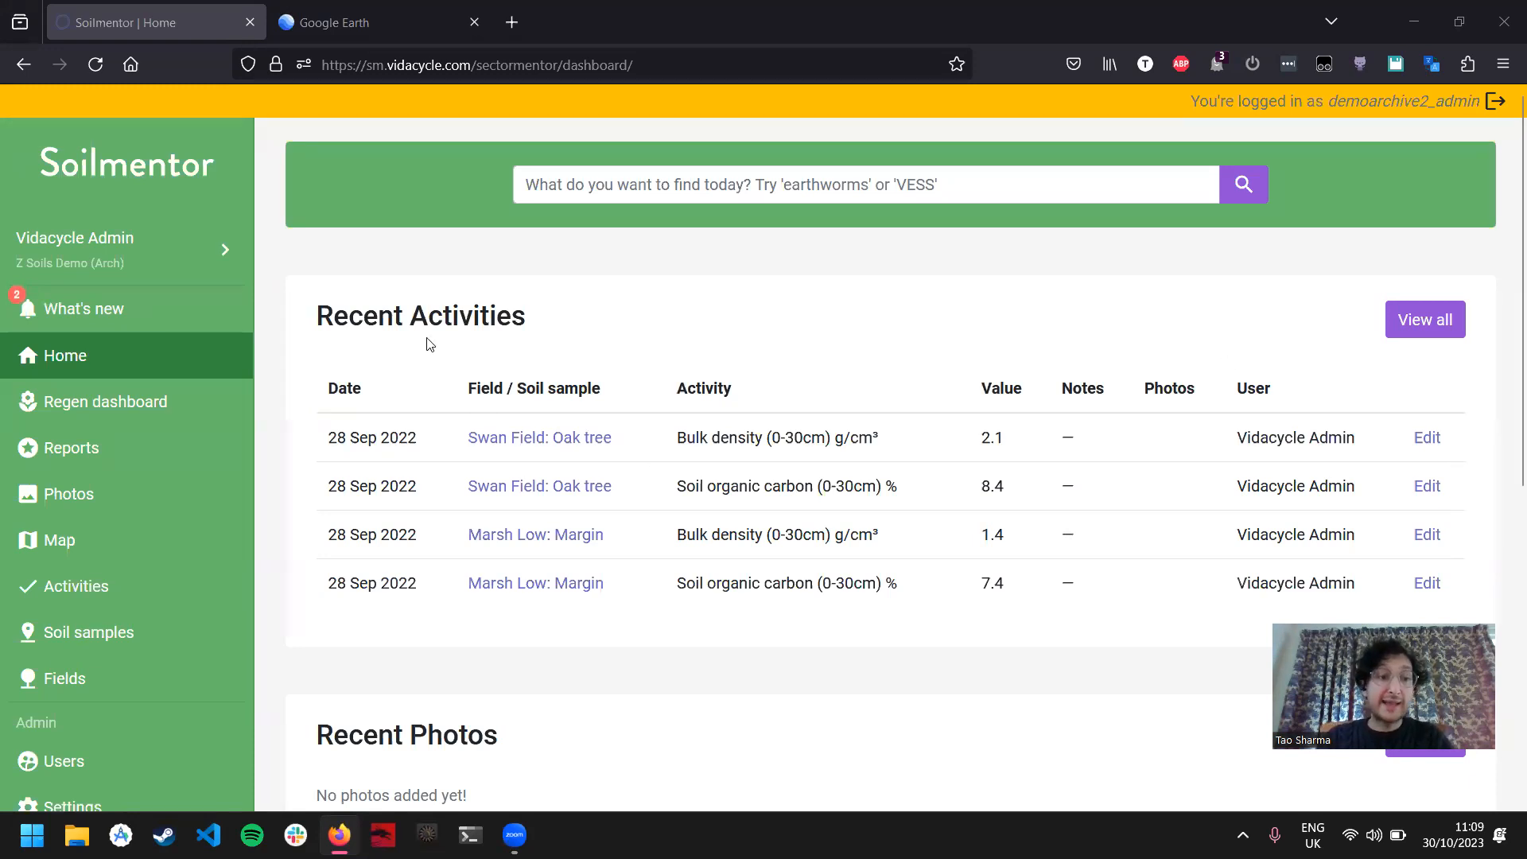
Step: Open the Map page and zoom the satellite view out to examine the farm's surrounding fields
left_click(130, 540)
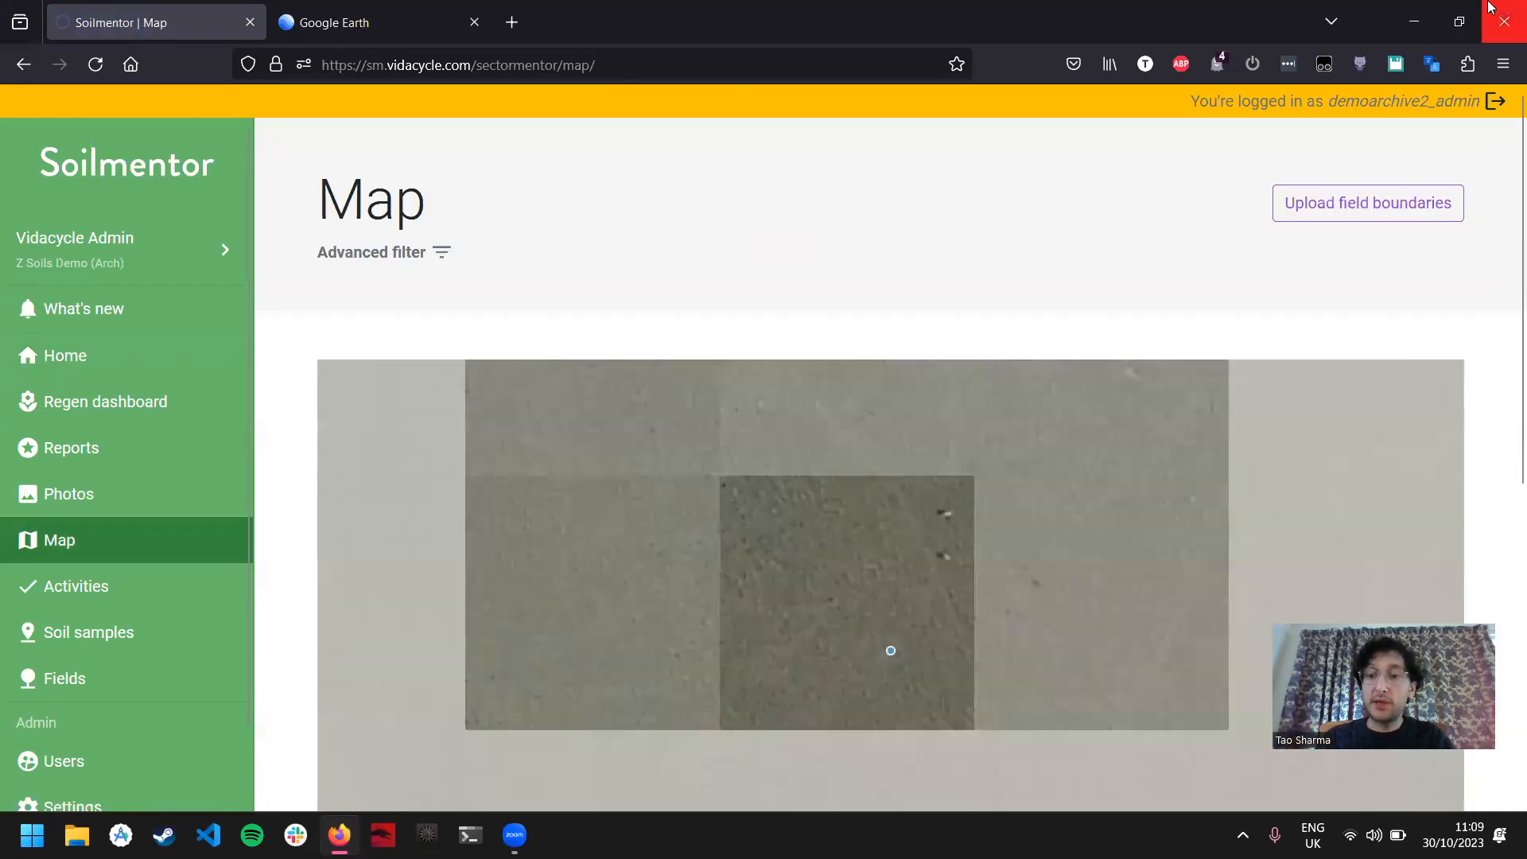
scroll(1500, 400, "down", 3)
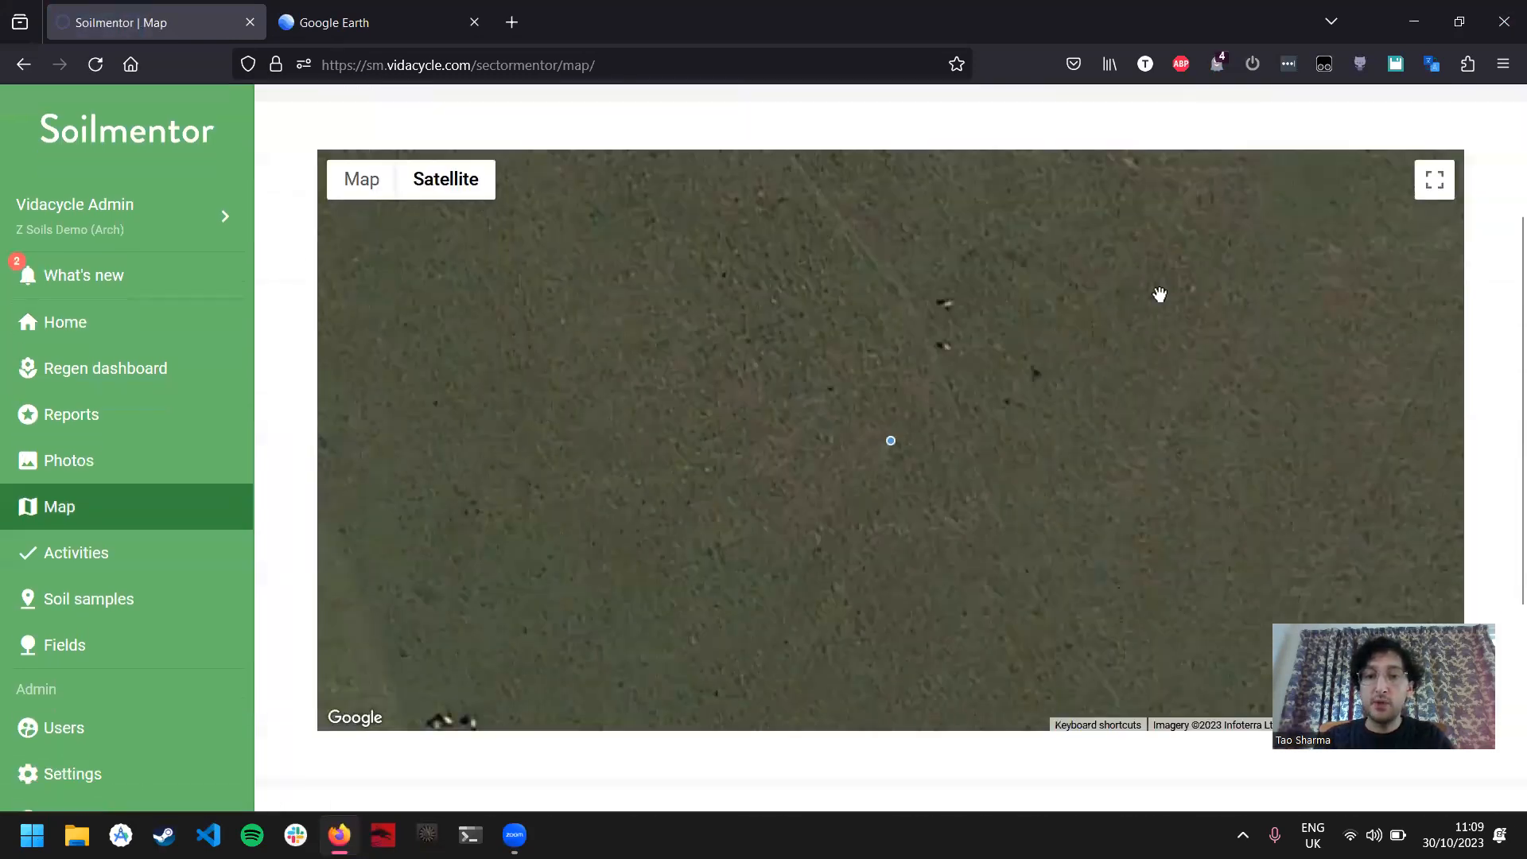
scroll(892, 434, "up", 1)
scroll(895, 433, "down", 2)
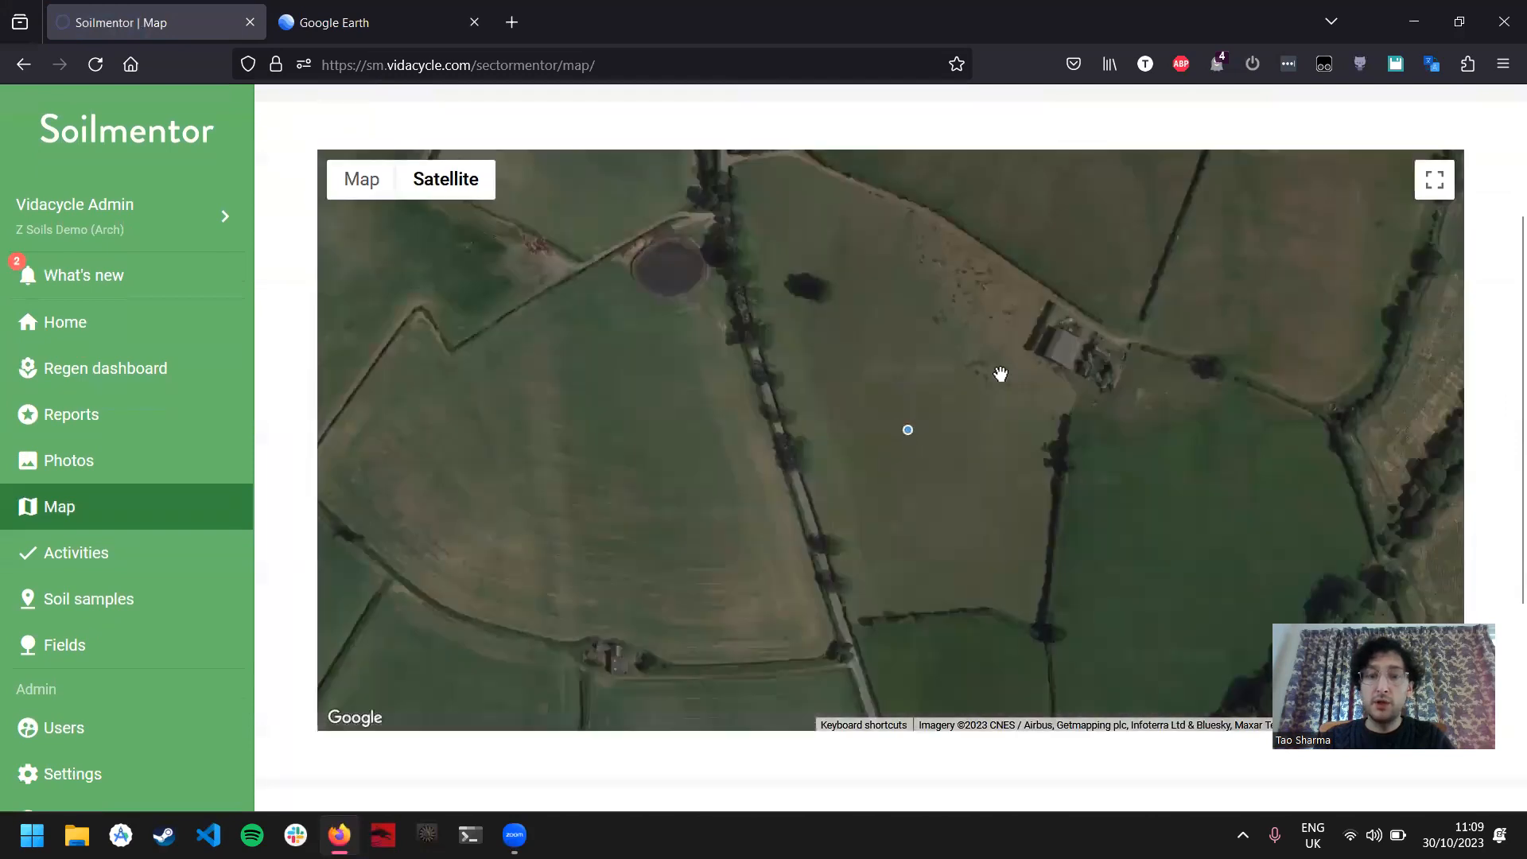
scroll(999, 374, "down", 1)
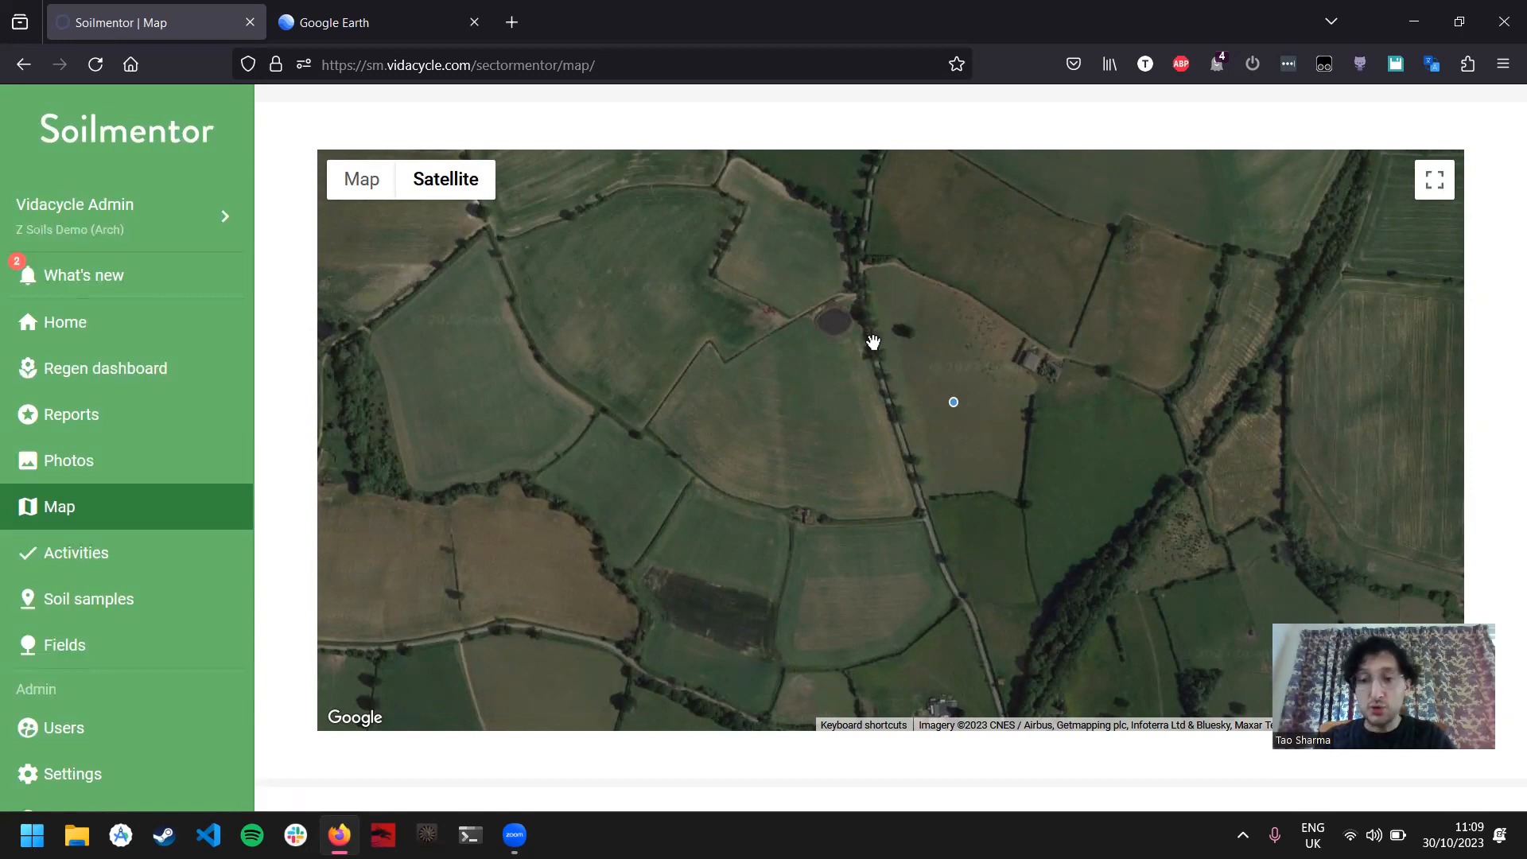
Step: Open the Fields list and check the exact names of the recorded fields
left_click(85, 657)
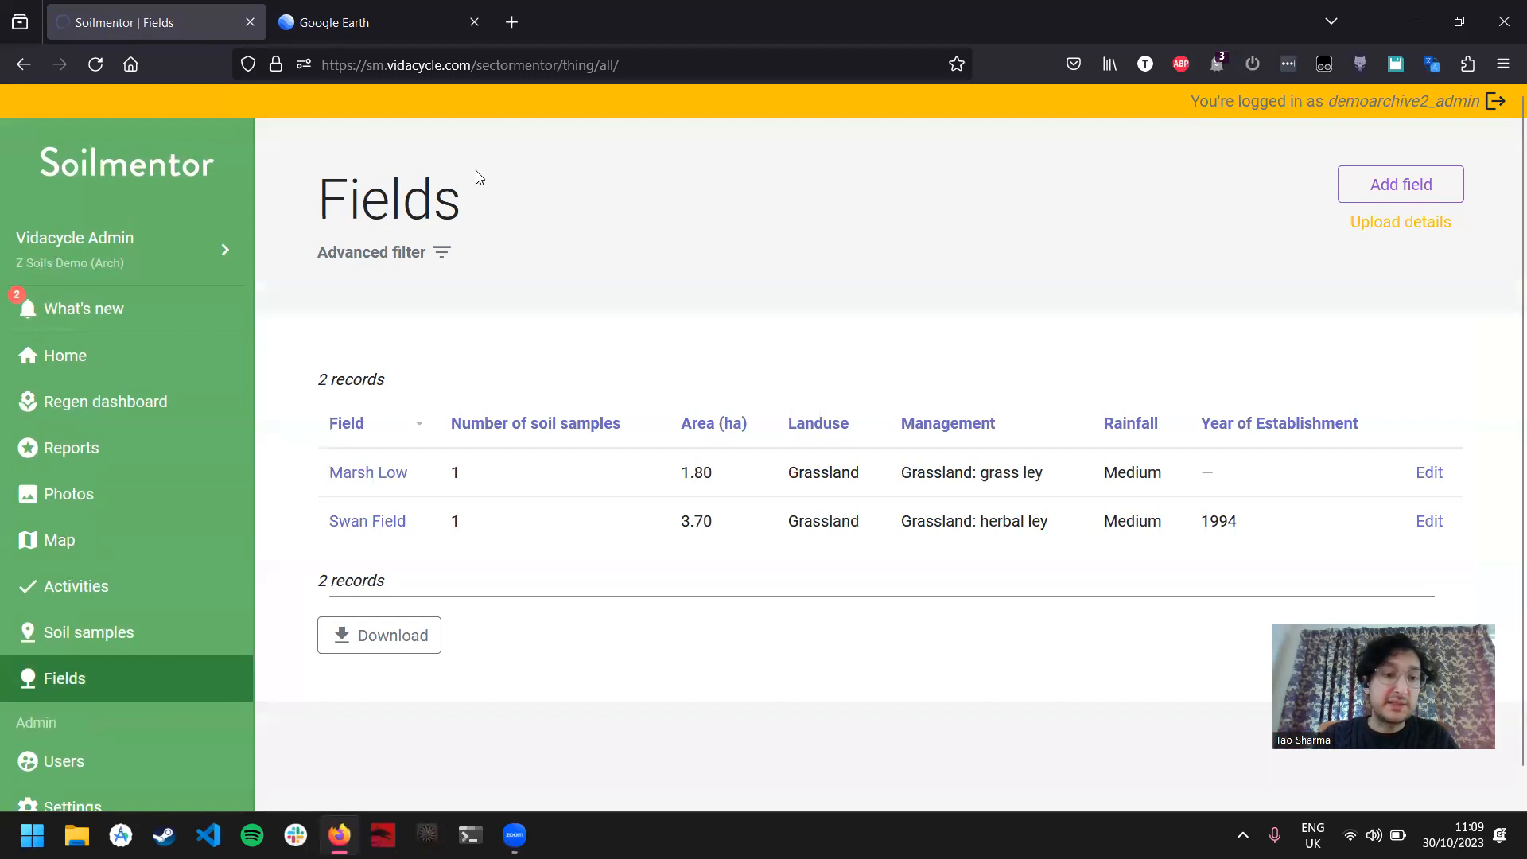
left_click_drag(304, 472, 427, 479)
left_click_drag(302, 504, 427, 538)
left_click(428, 526)
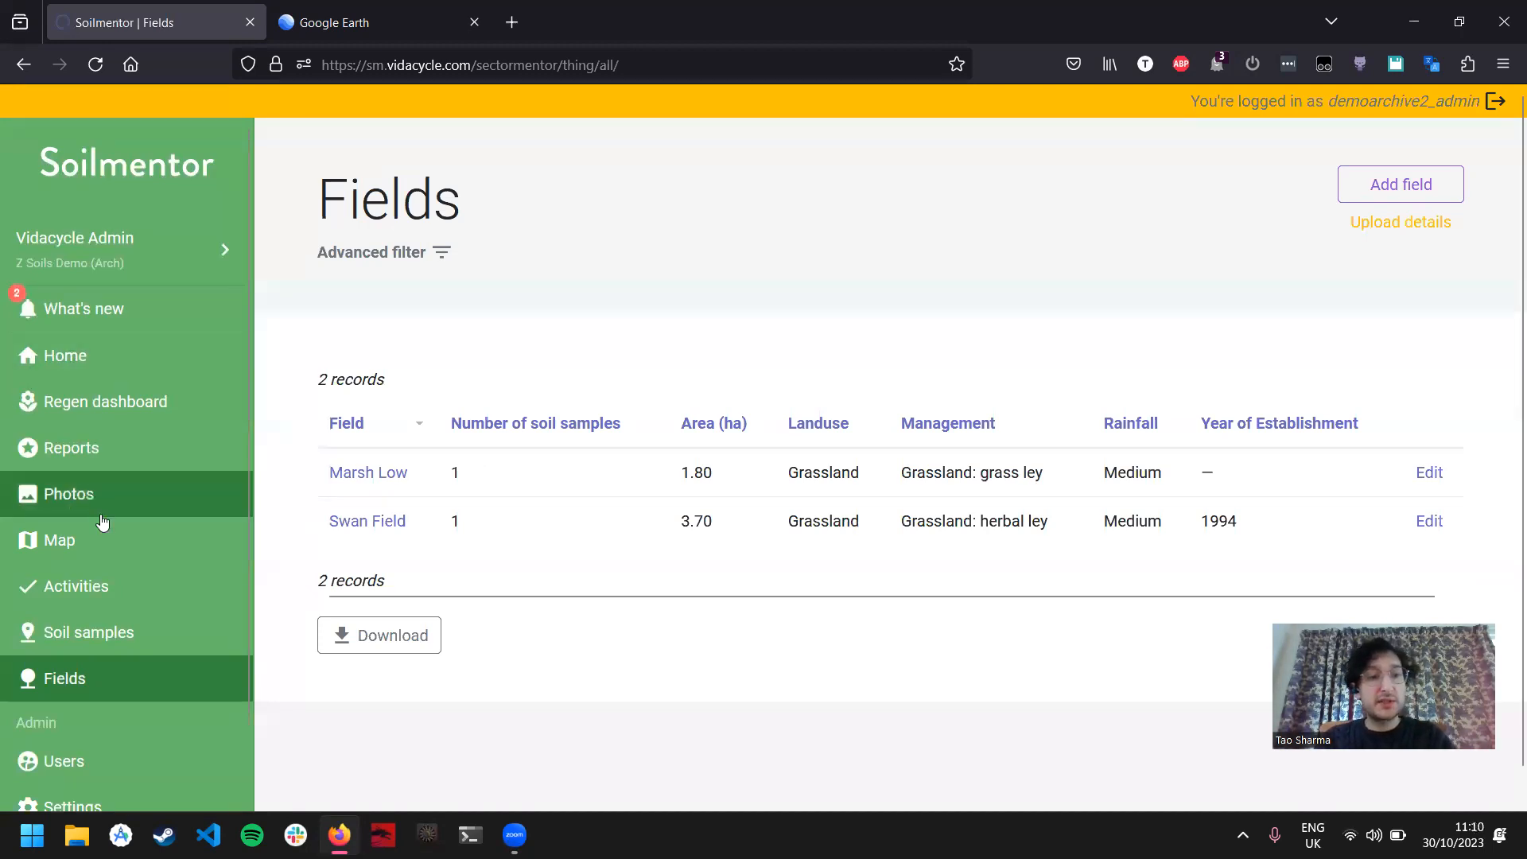
Step: Return to the Map page, open its field boundary upload form and review the KML instructions
left_click(127, 521)
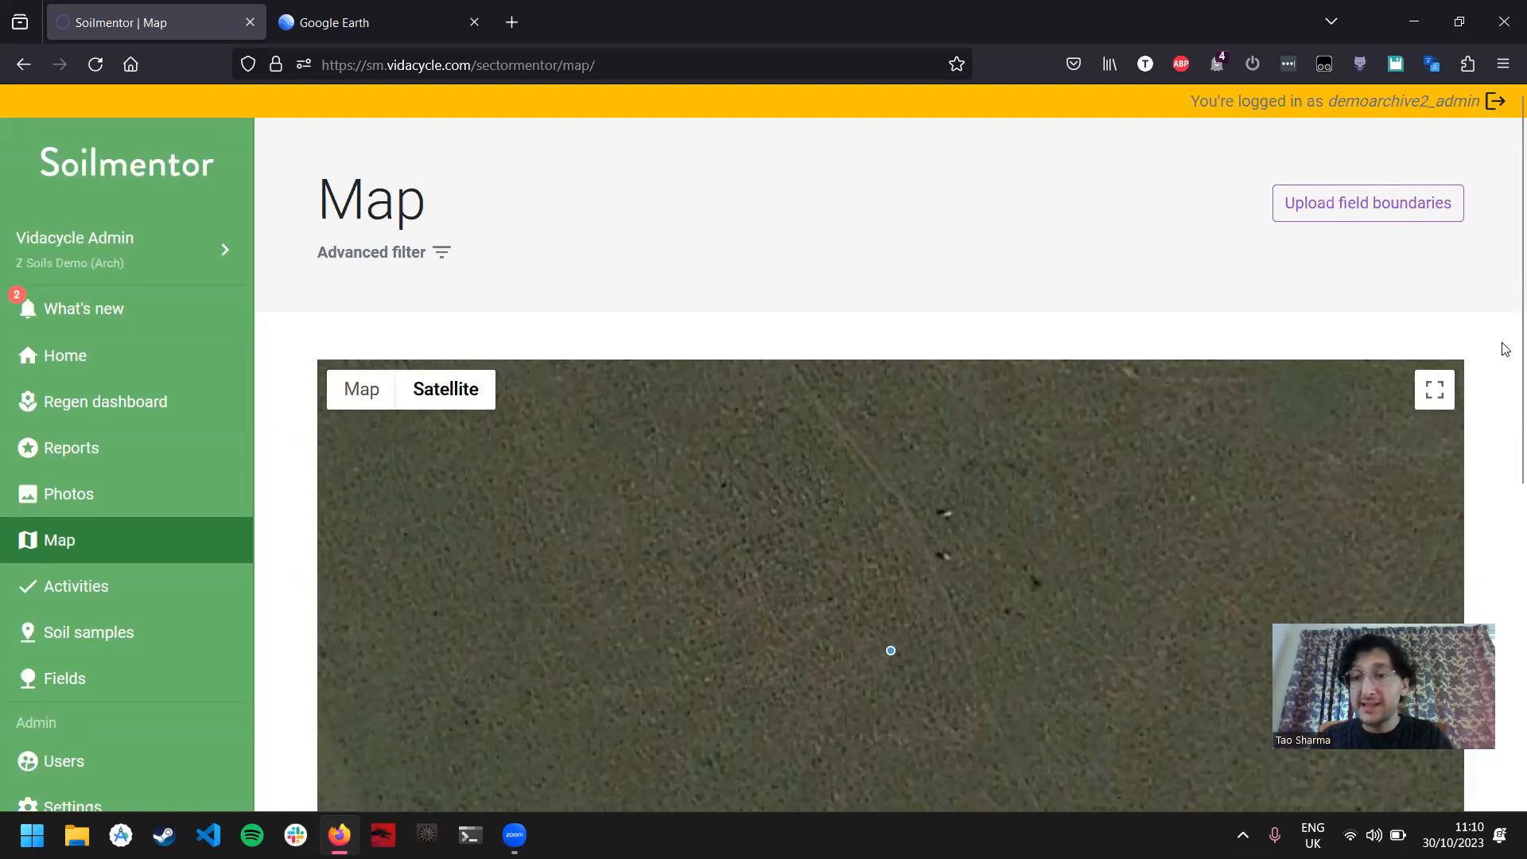
scroll(1504, 342, "down", 3)
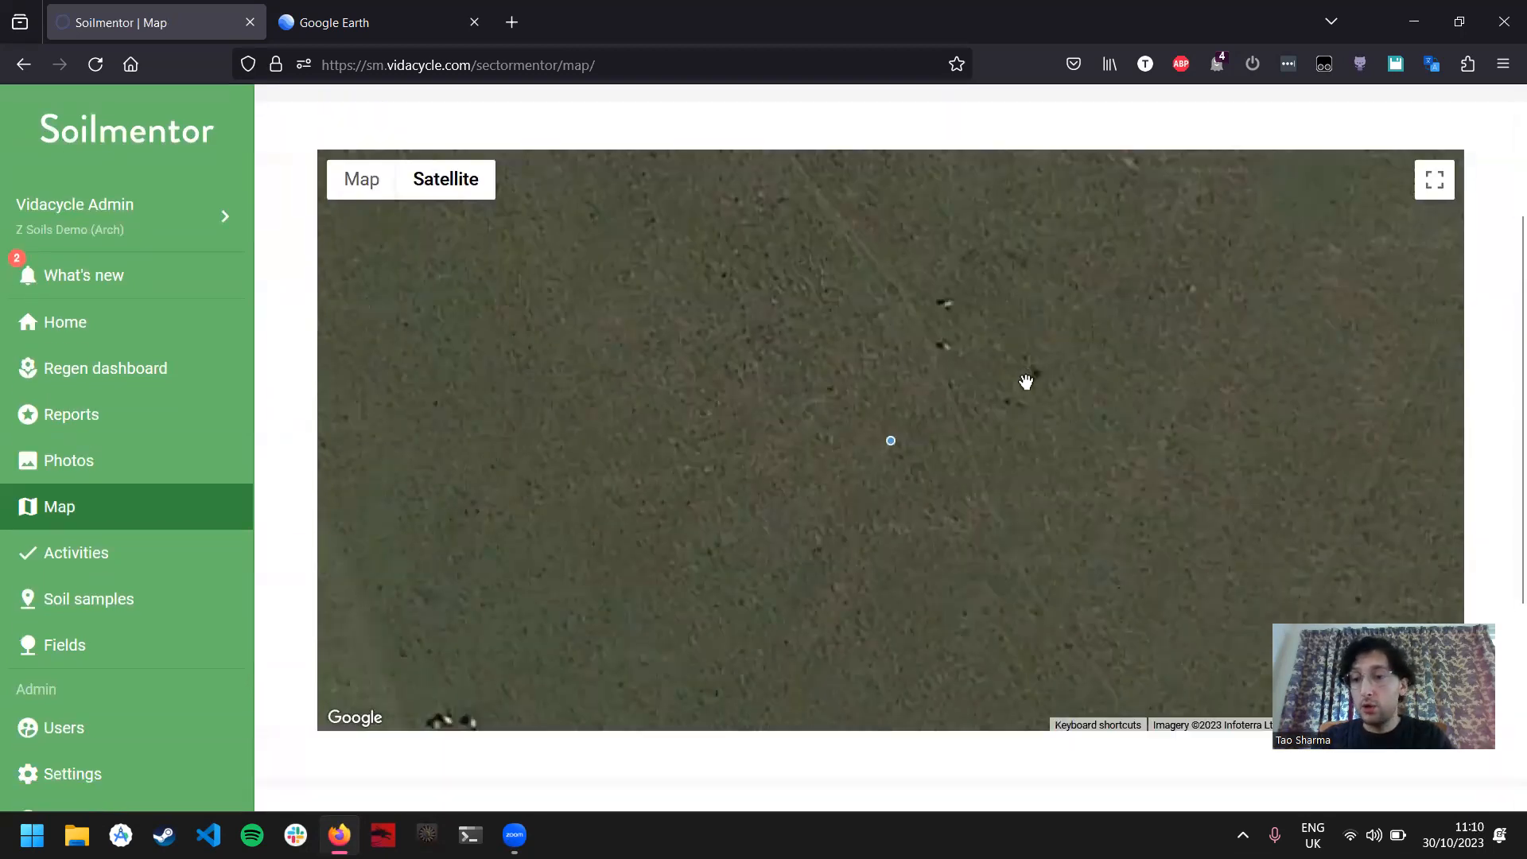
scroll(1026, 382, "down", 4)
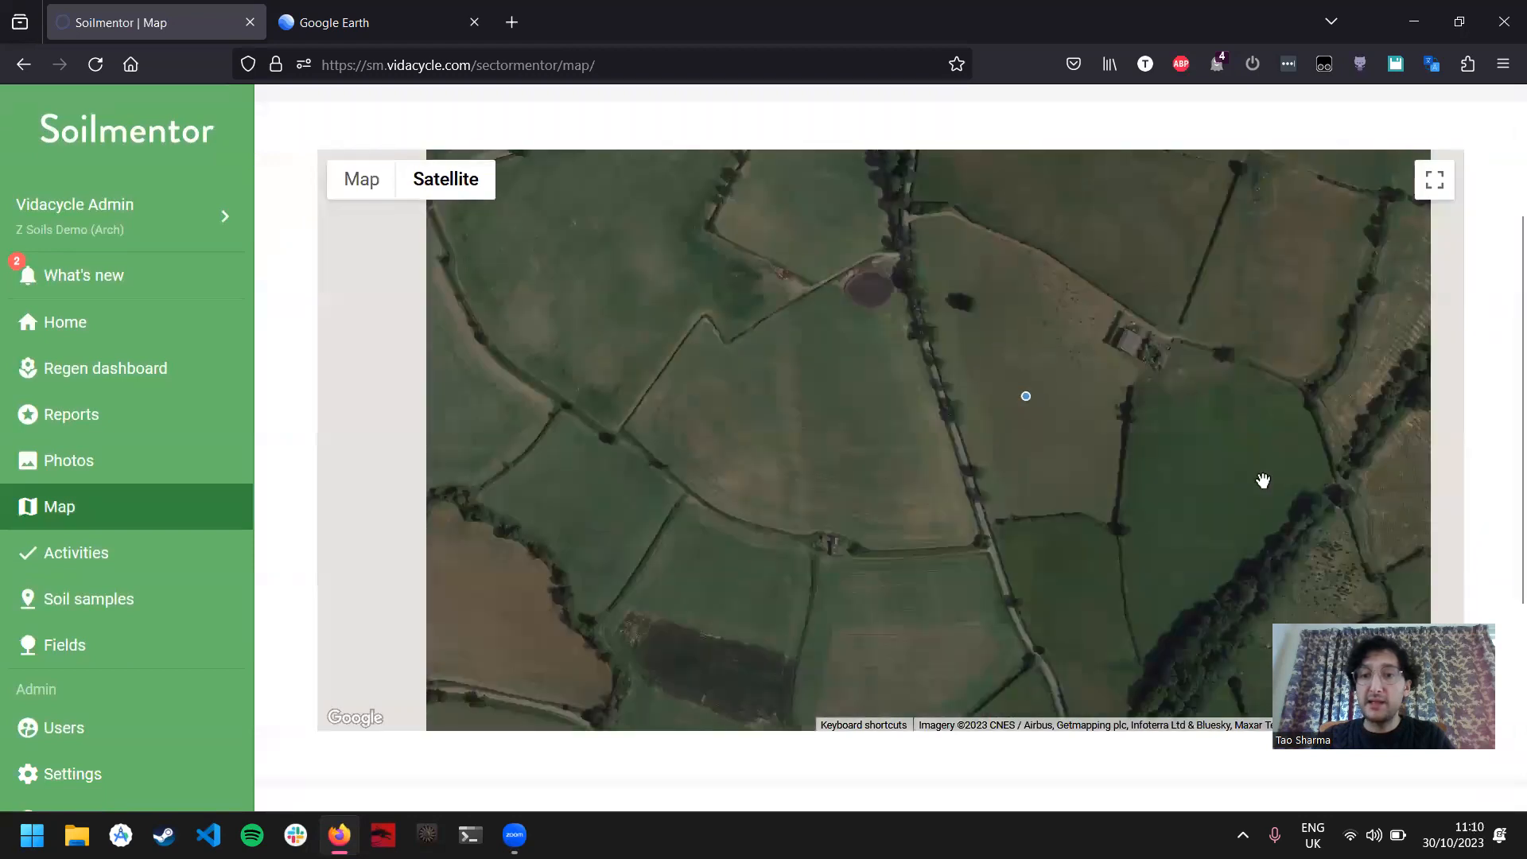
scroll(1479, 421, "up", 2)
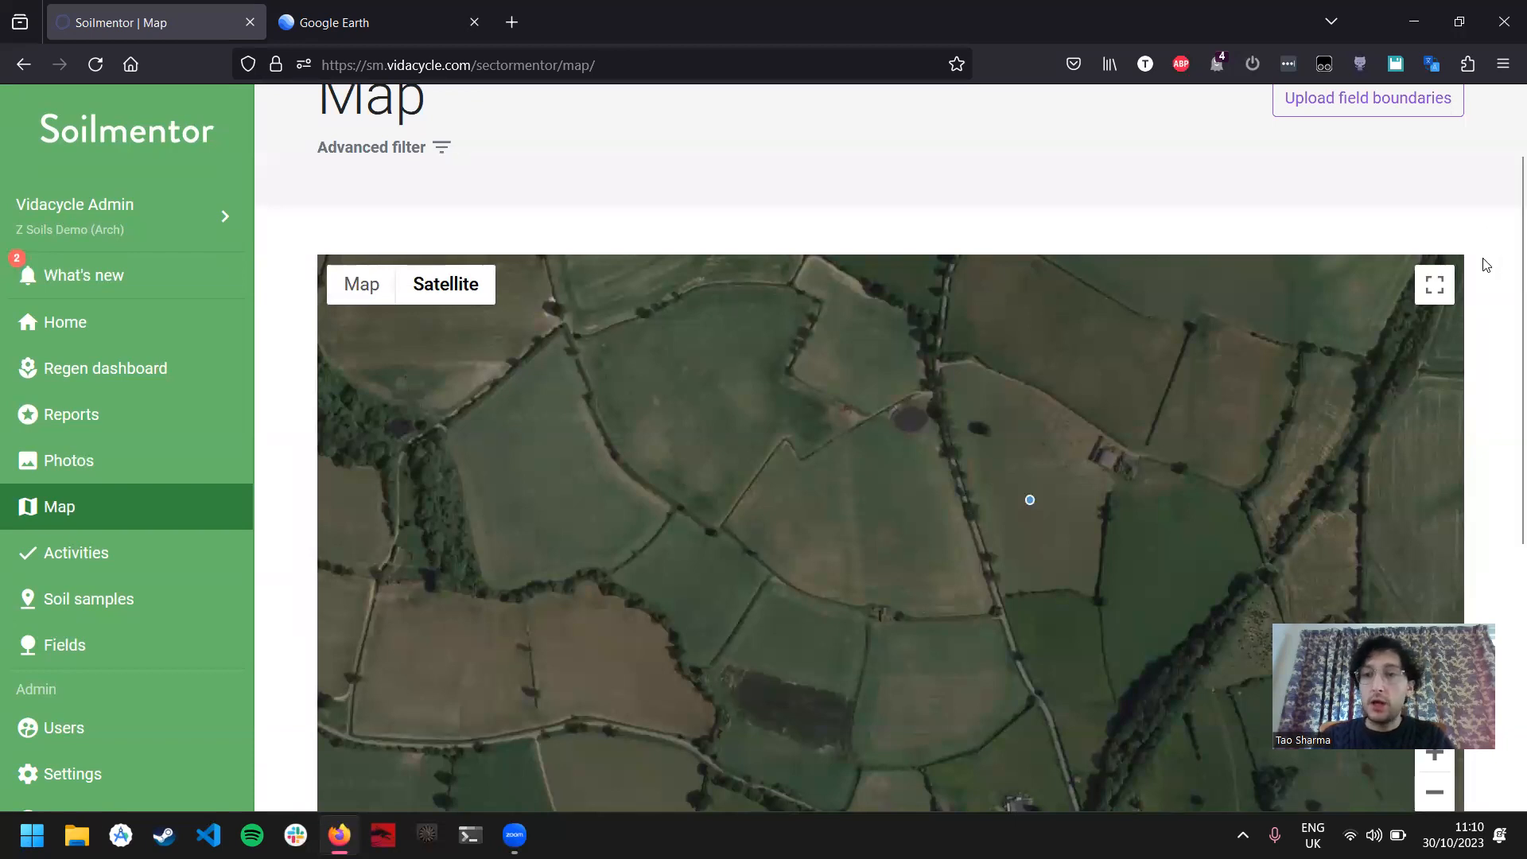
scroll(1487, 262, "up", 2)
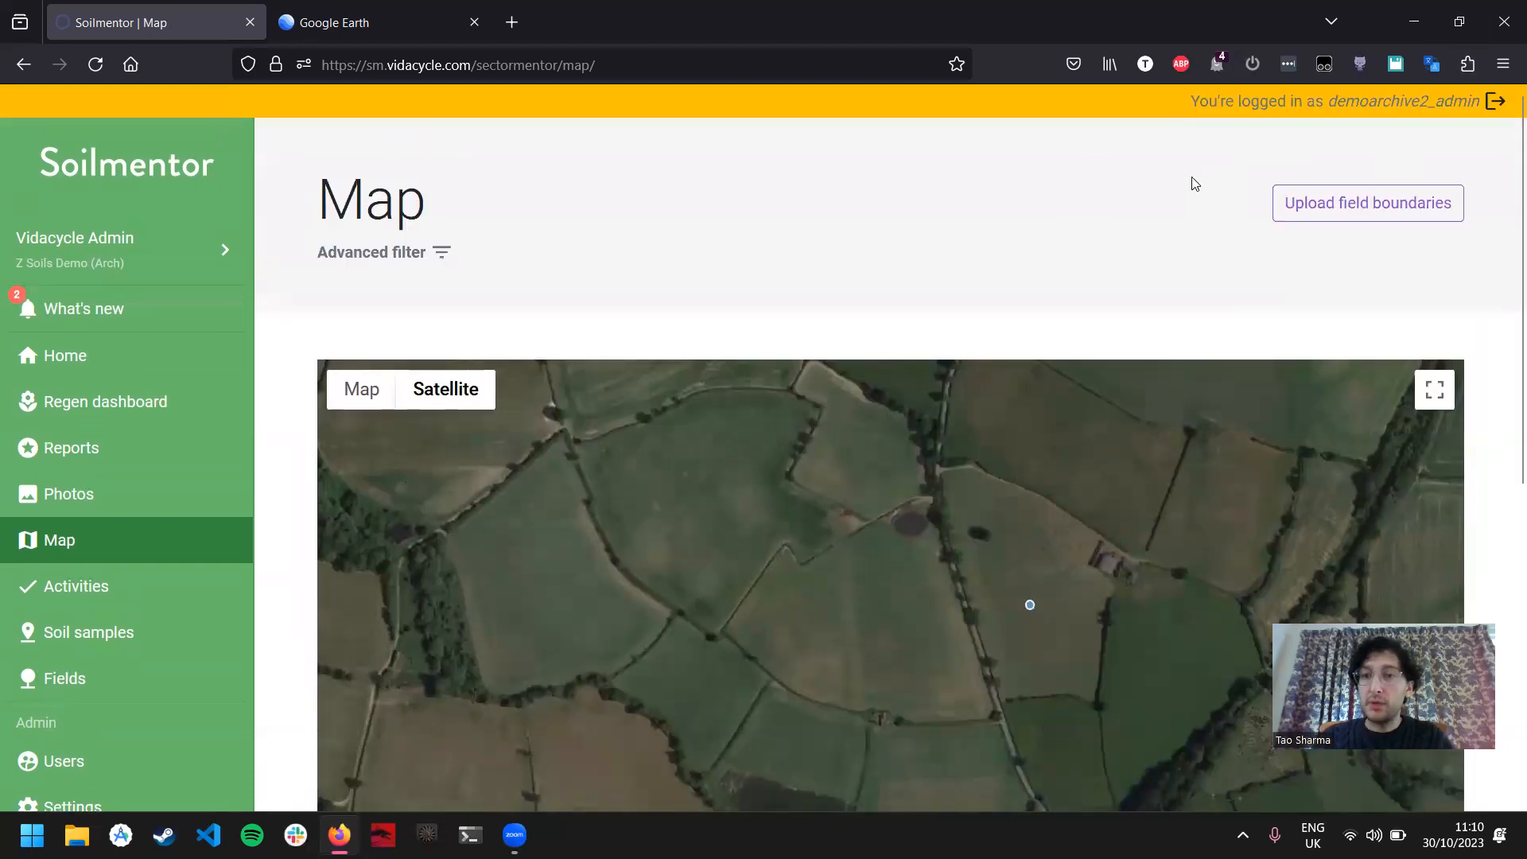
left_click(1363, 208)
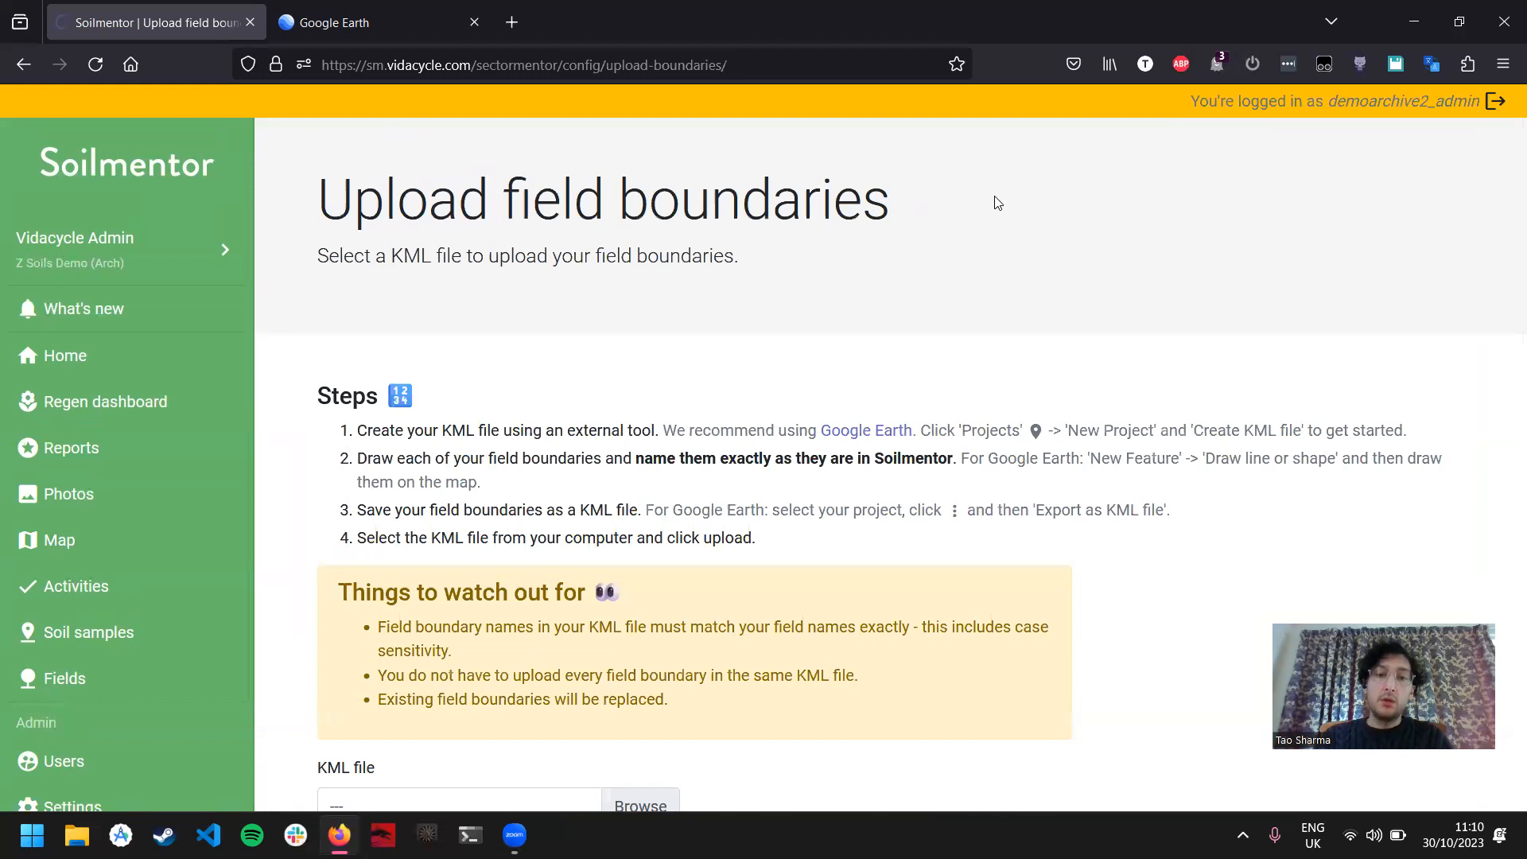
scroll(961, 231, "down", 2)
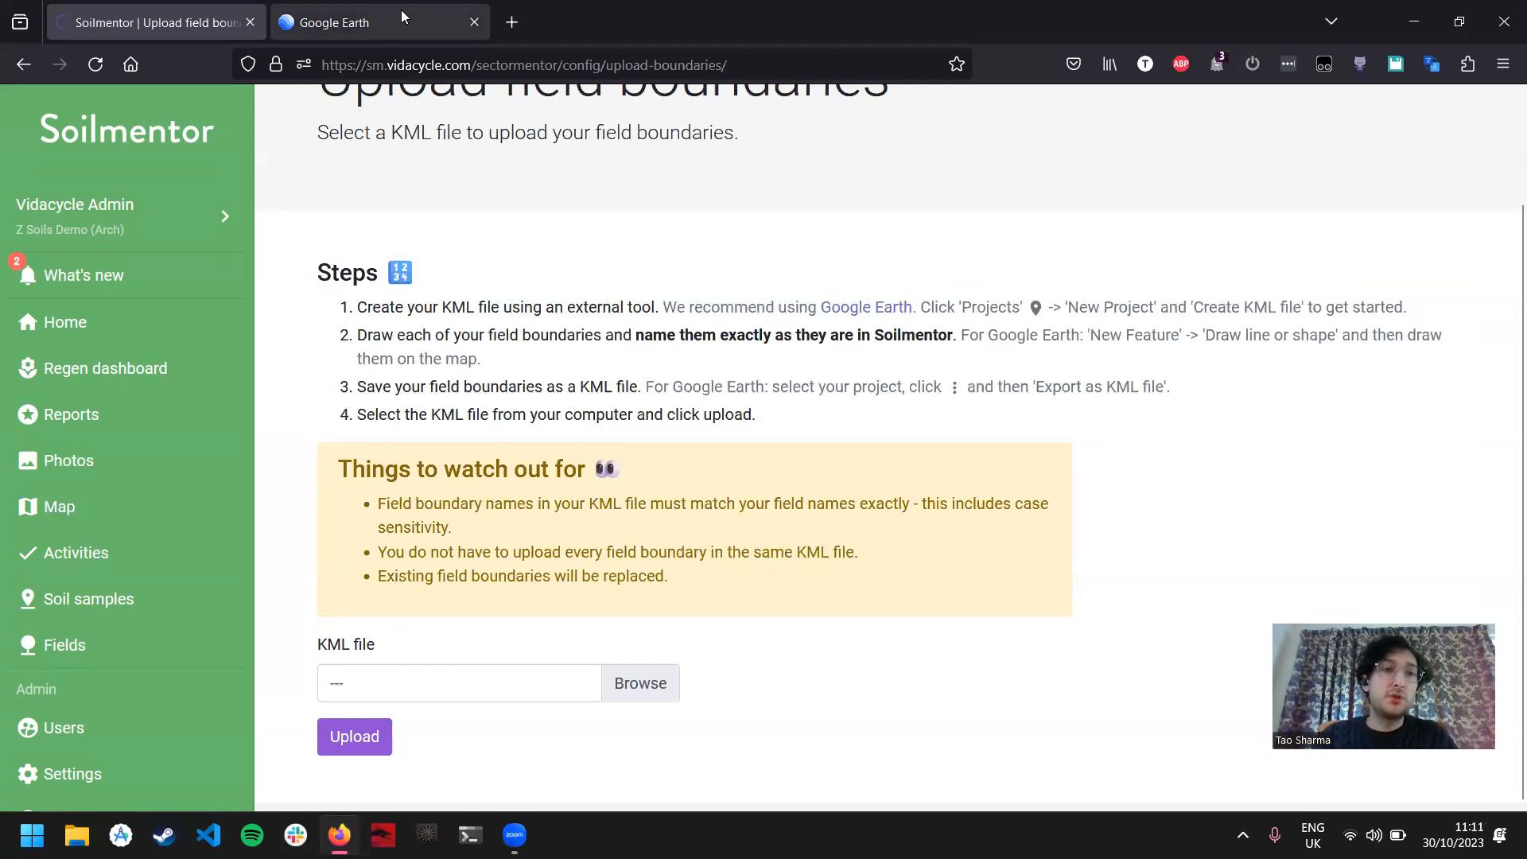
Step: Switch to Google Earth, find Sunnyfield Culworth Campsite from the recent searches and frame the fields around it
left_click(376, 10)
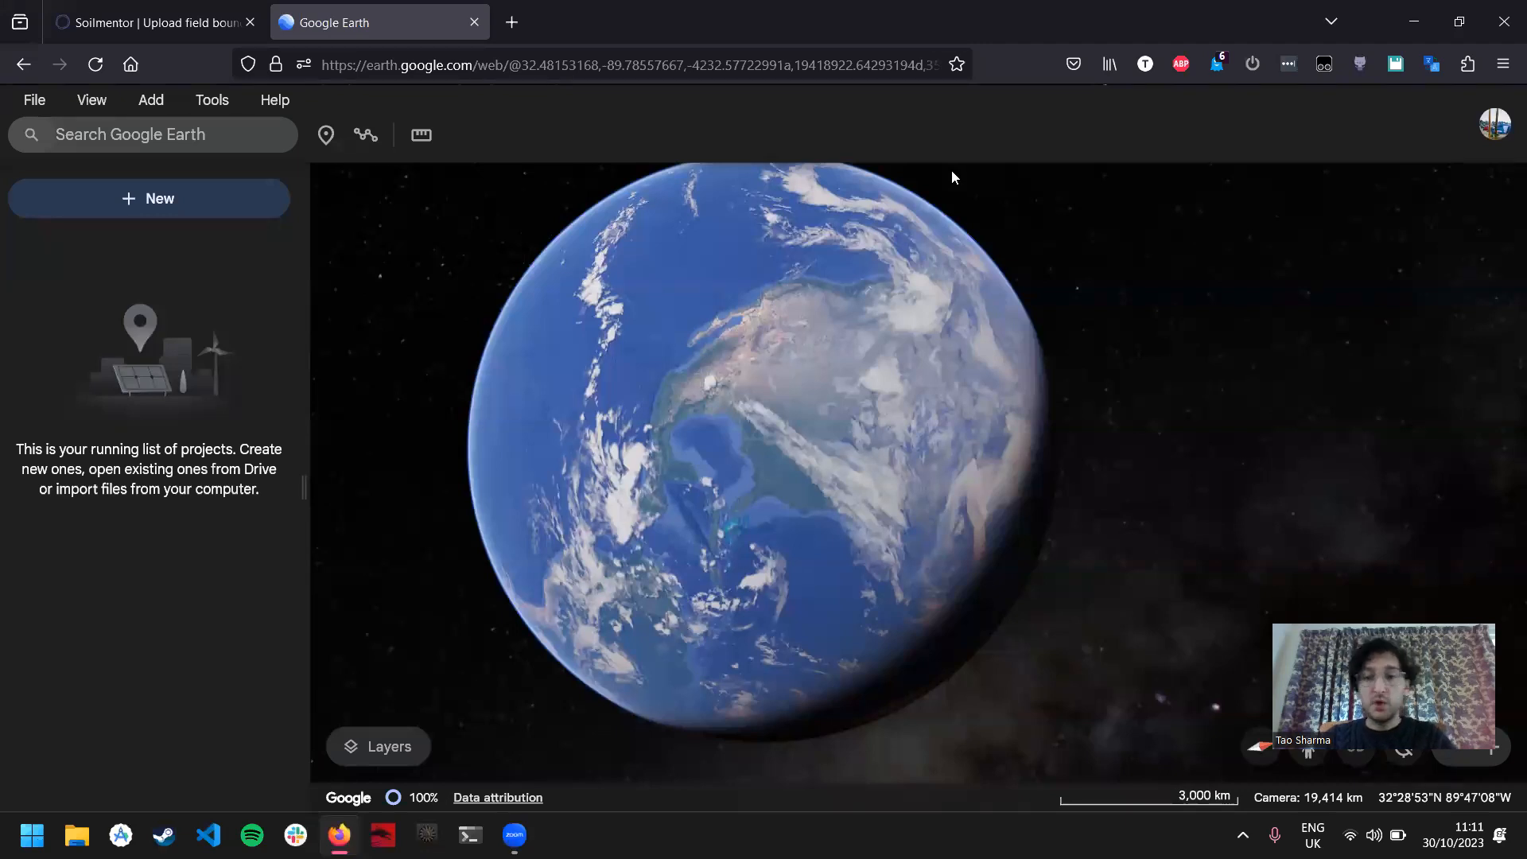
left_click(183, 139)
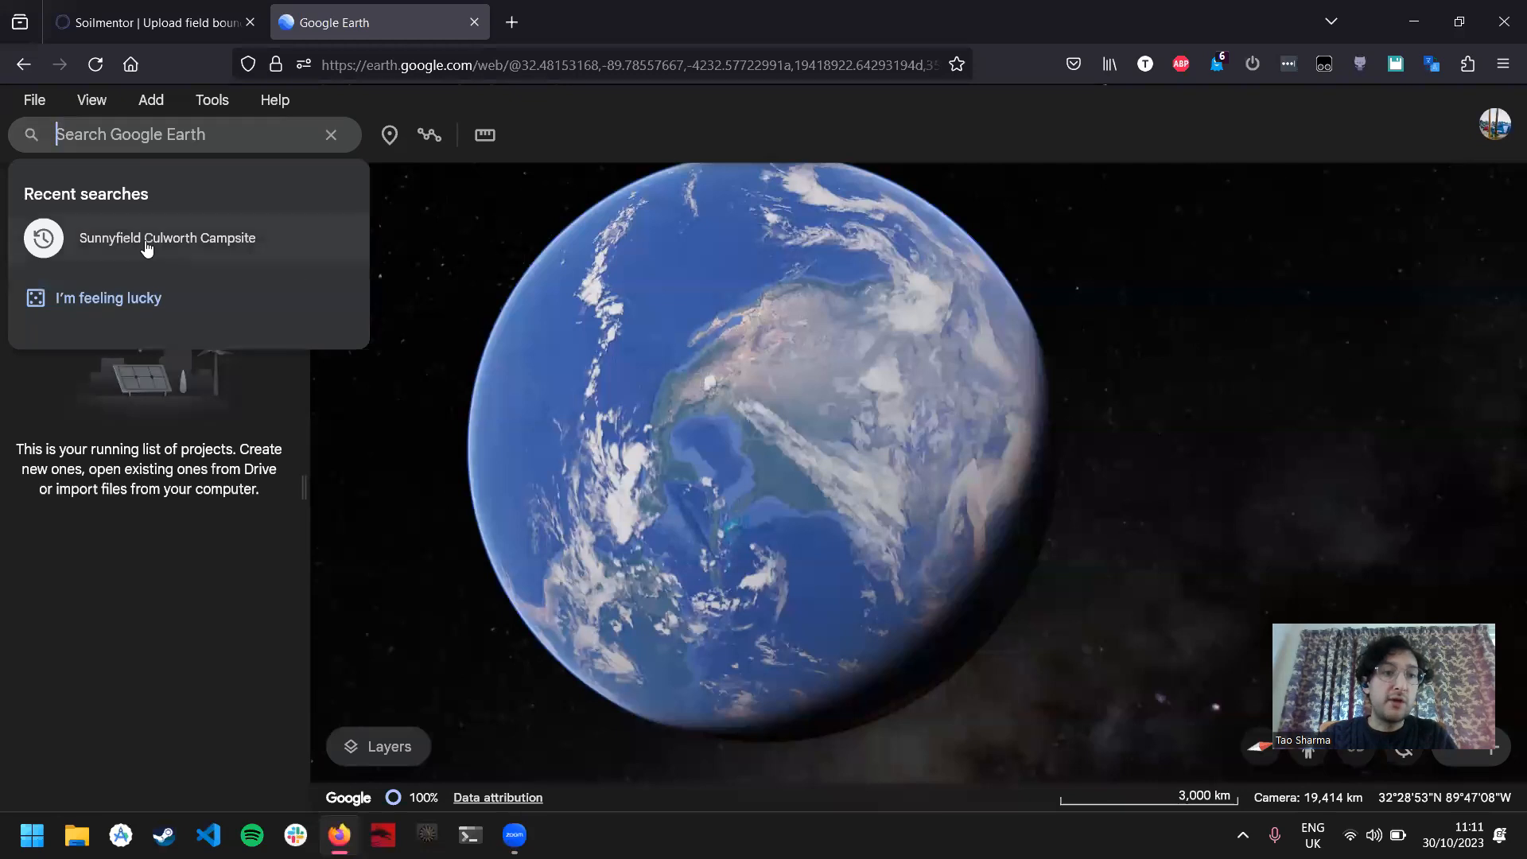
left_click(179, 240)
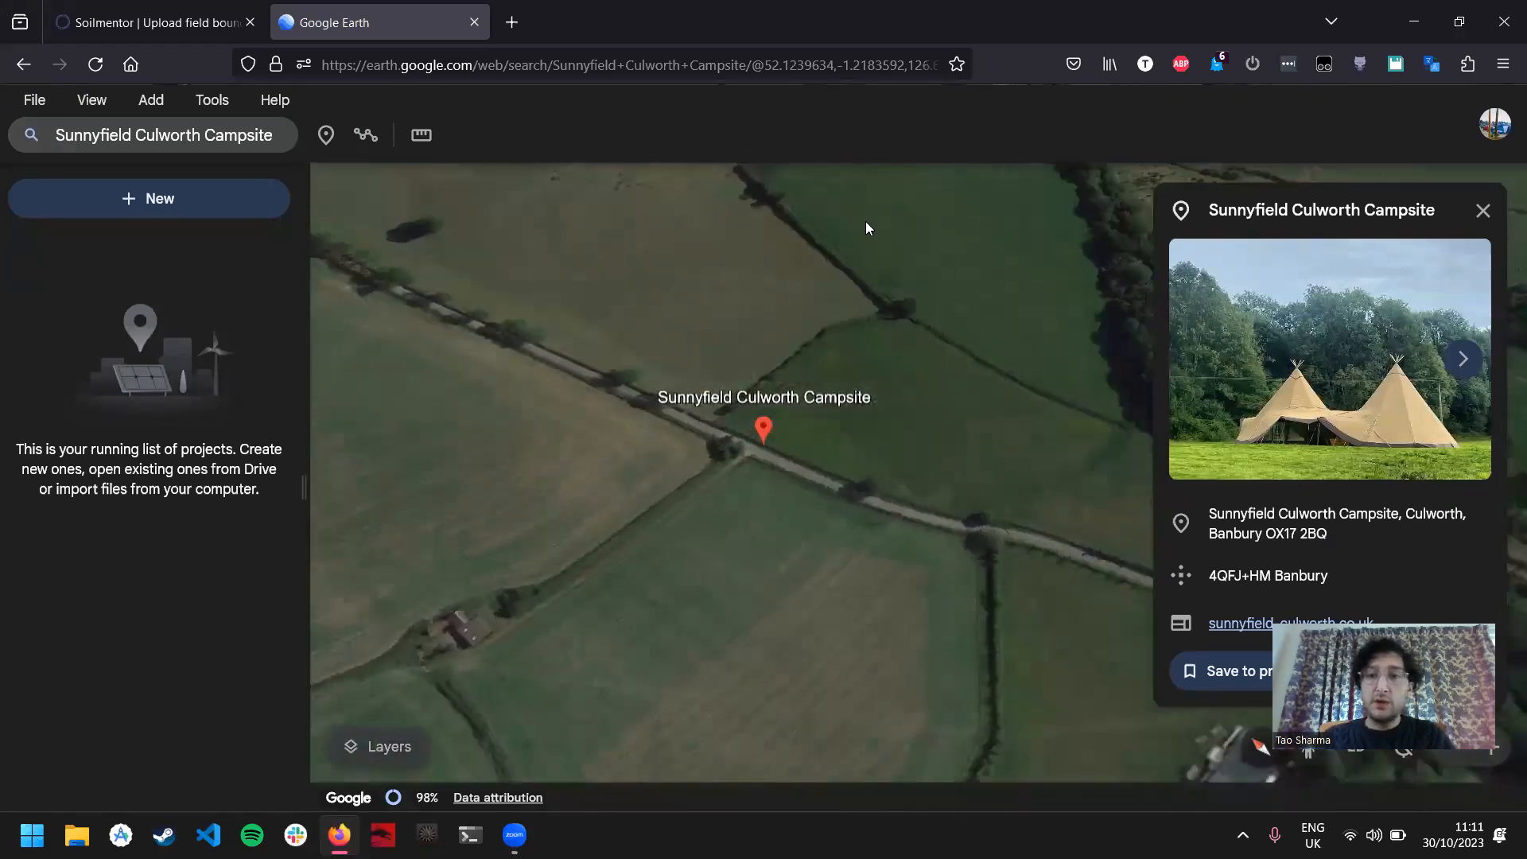
left_click(1482, 210)
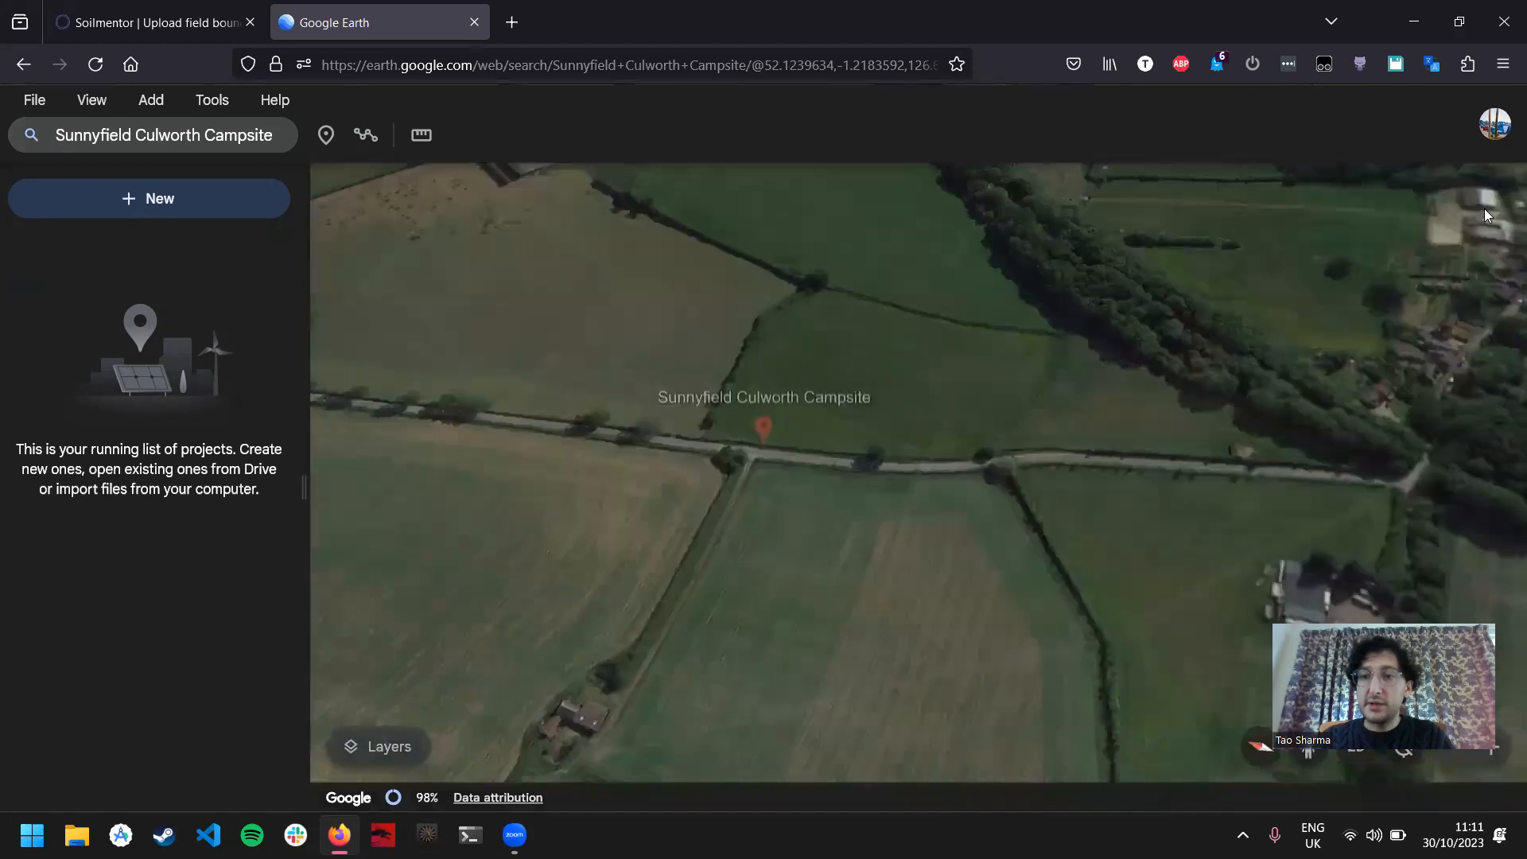
scroll(1022, 375, "down", 5)
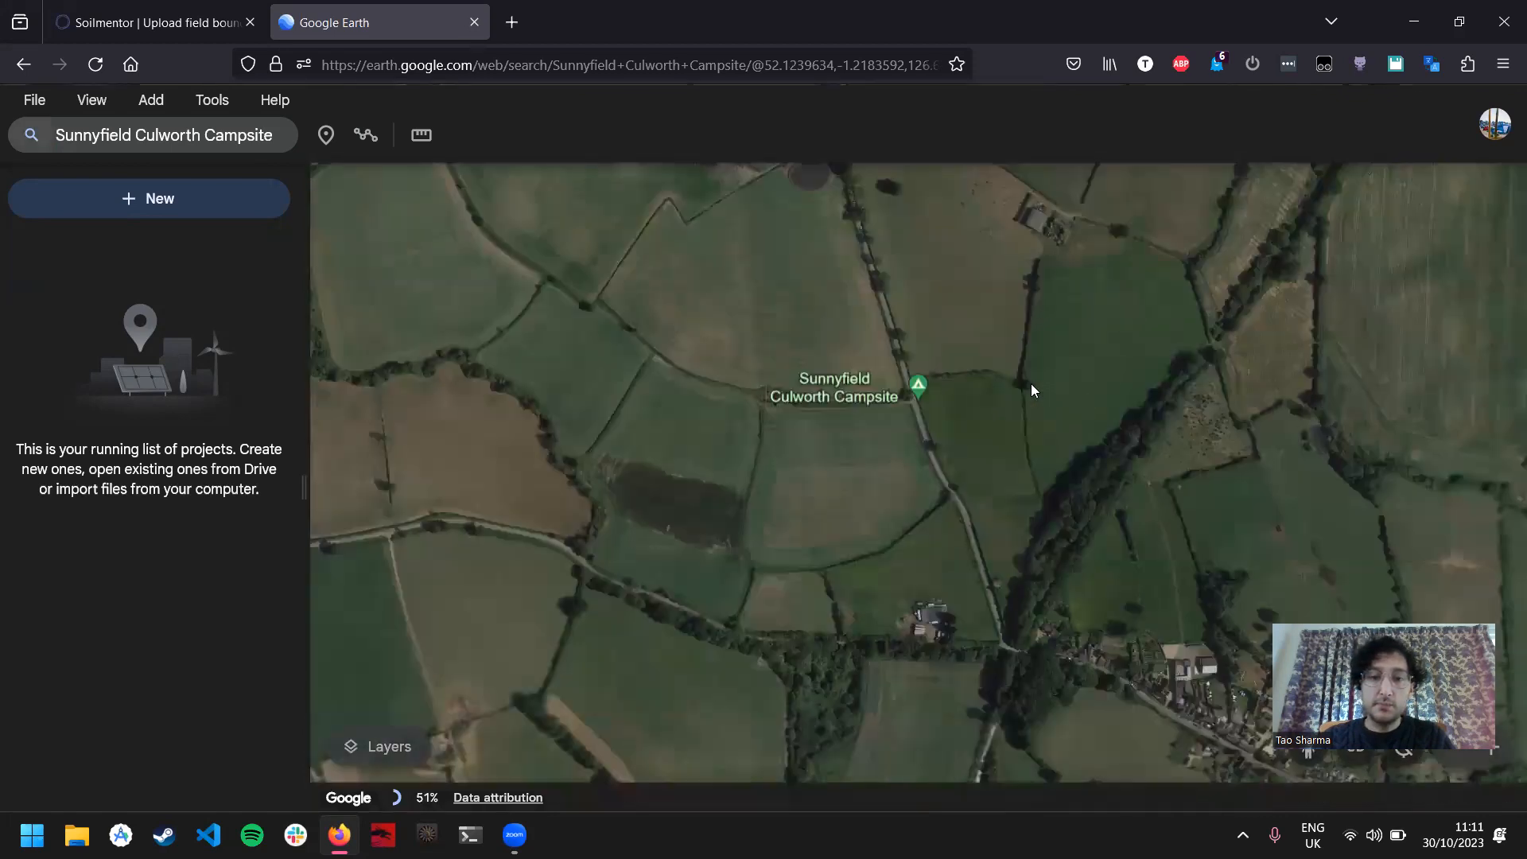
left_click_drag(1013, 318, 999, 402)
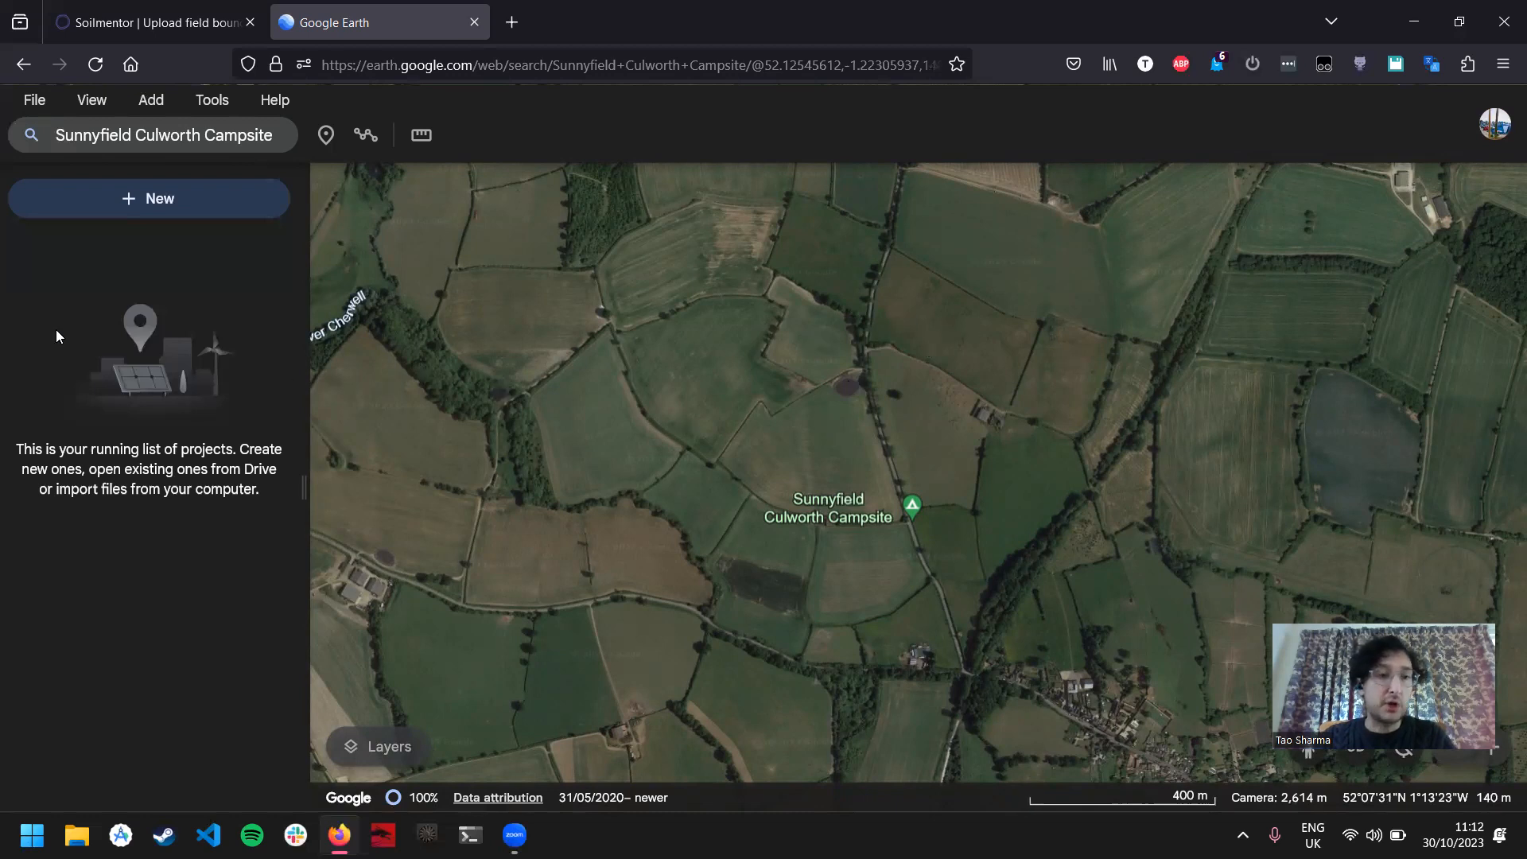
Step: Create a new local KML file for the project
left_click(166, 207)
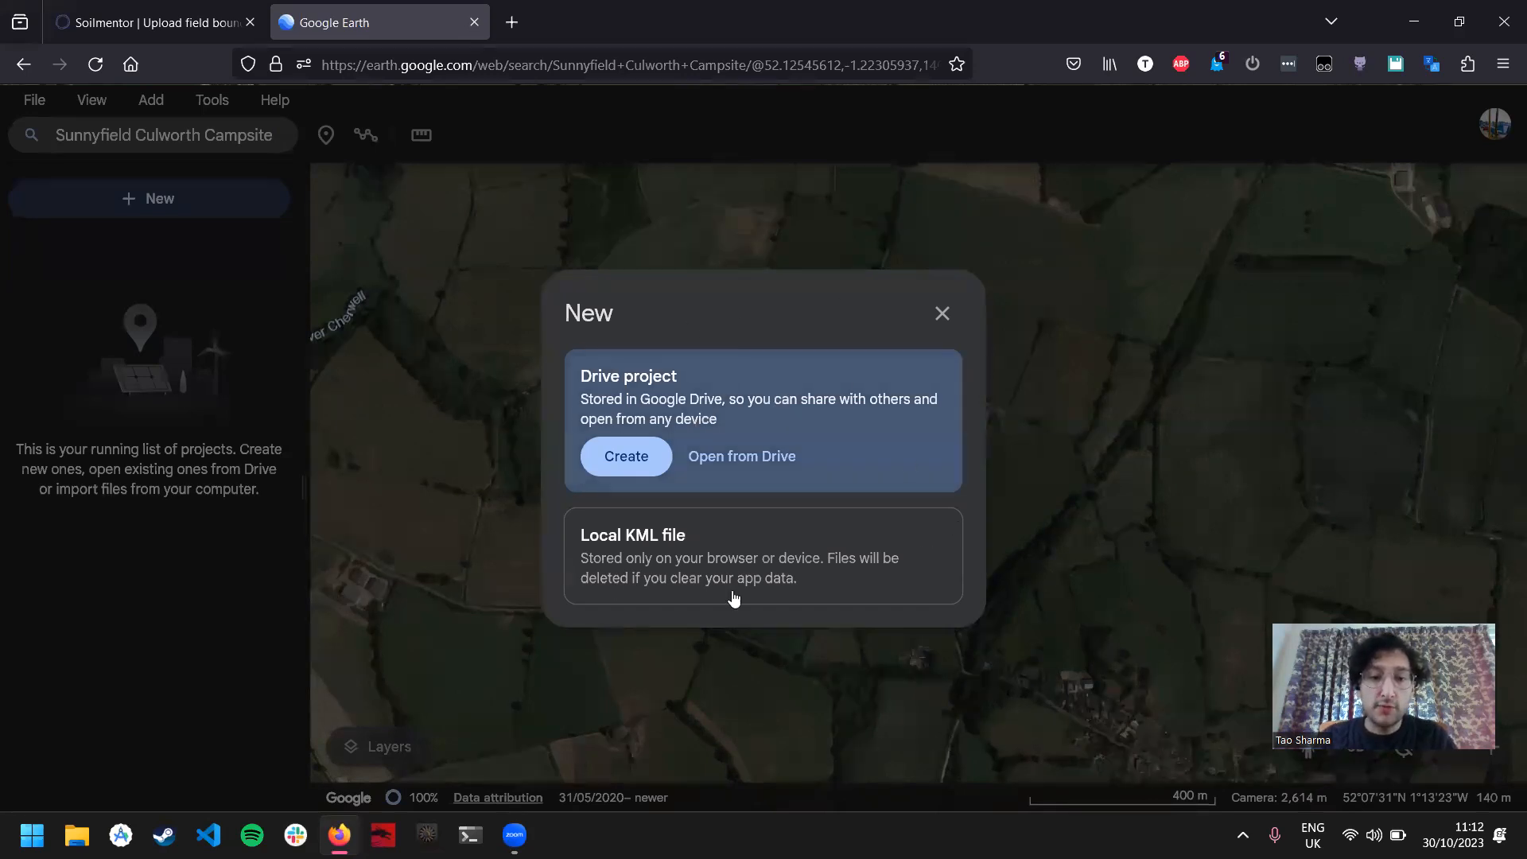
mouse_move(681, 536)
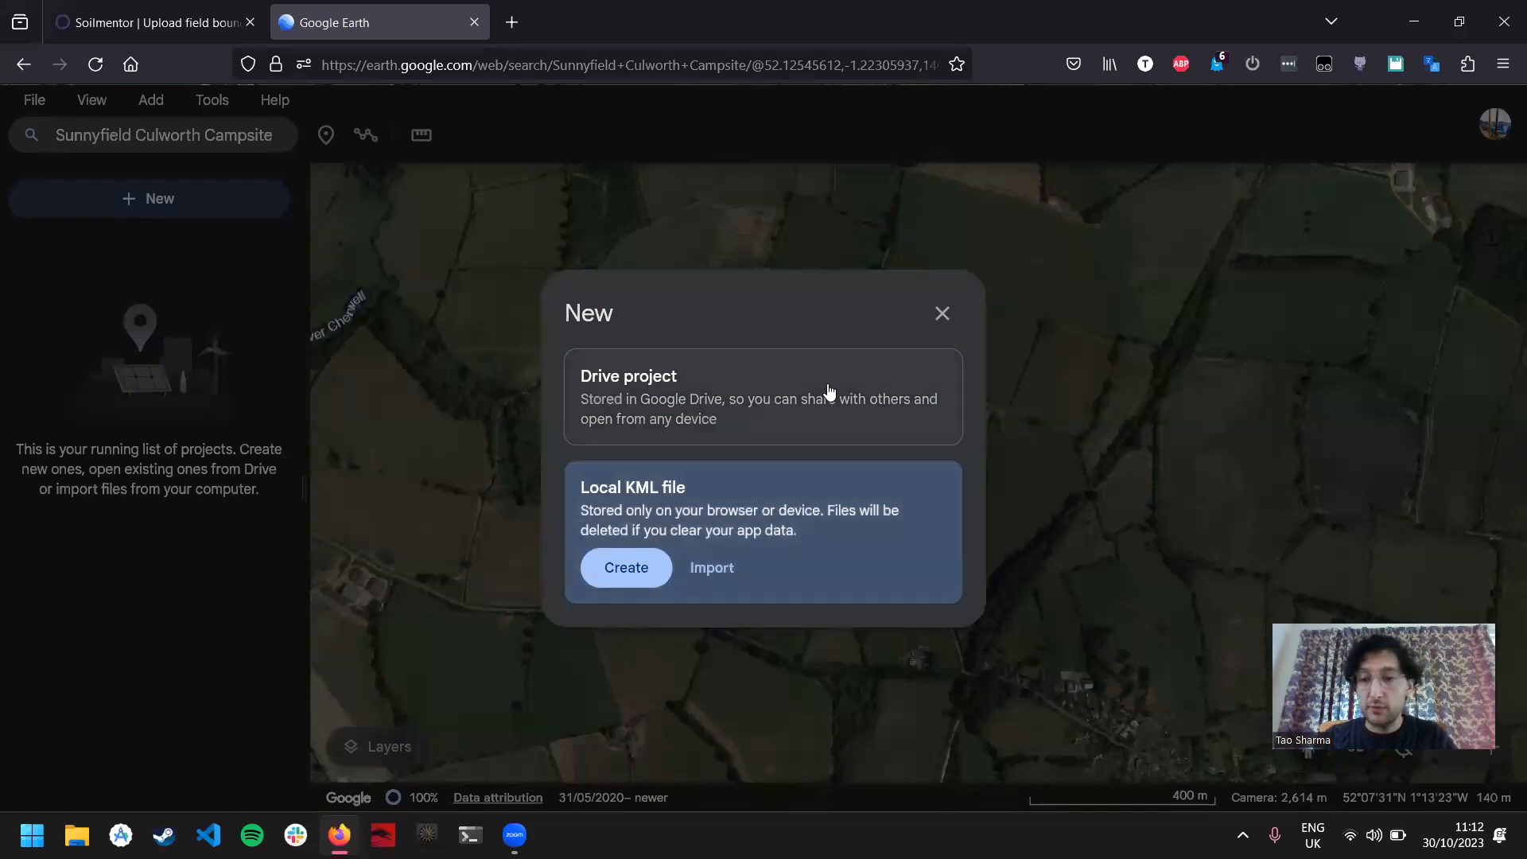
left_click(626, 568)
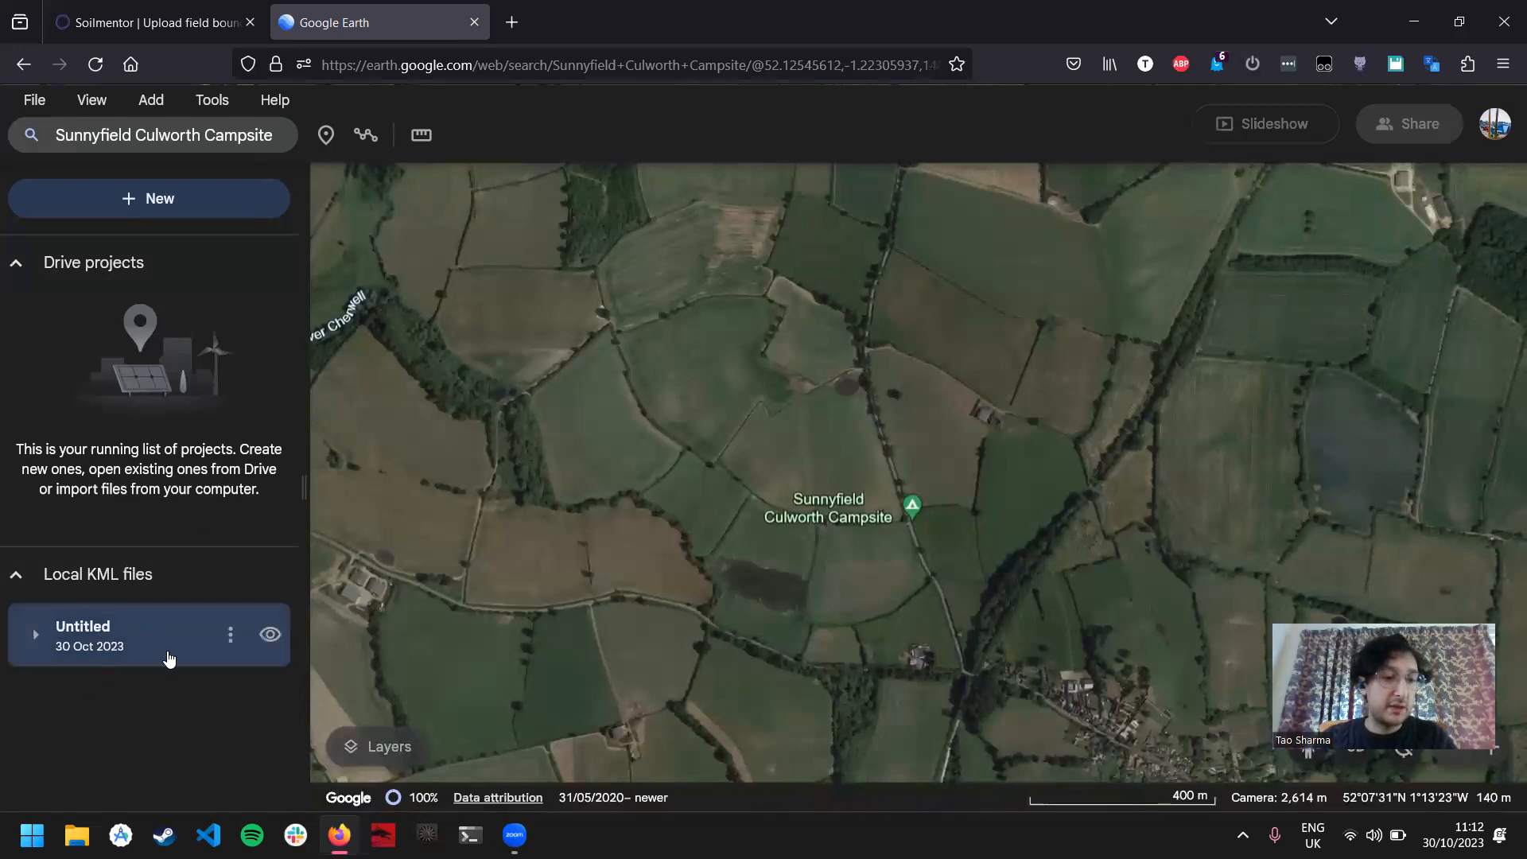
Step: Rename the new local KML file as "Soilmentor Field Boundaries"
left_click(233, 634)
left_click(248, 677)
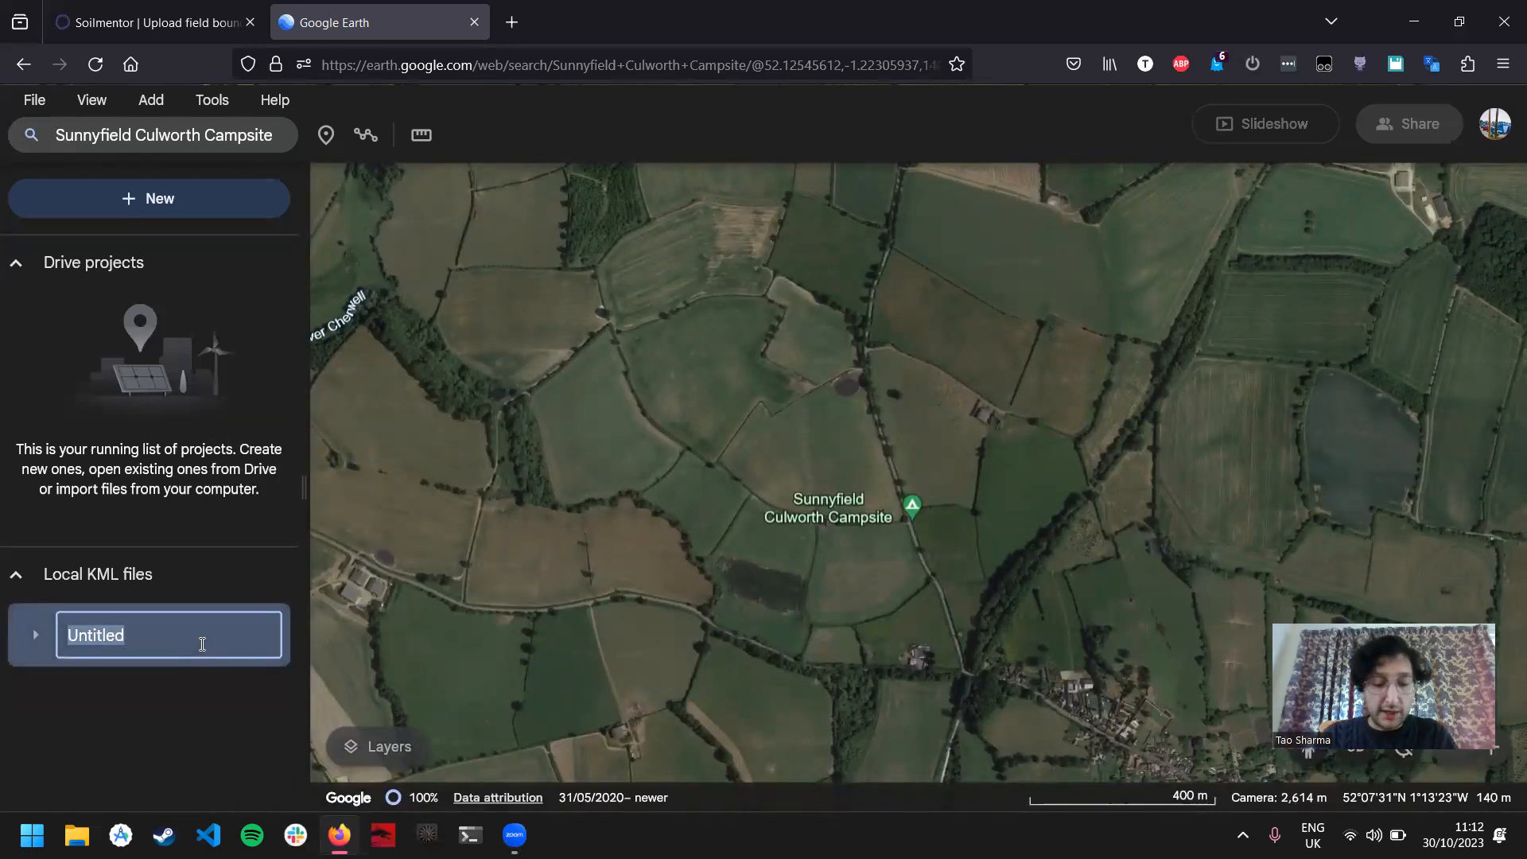
type("Soilme")
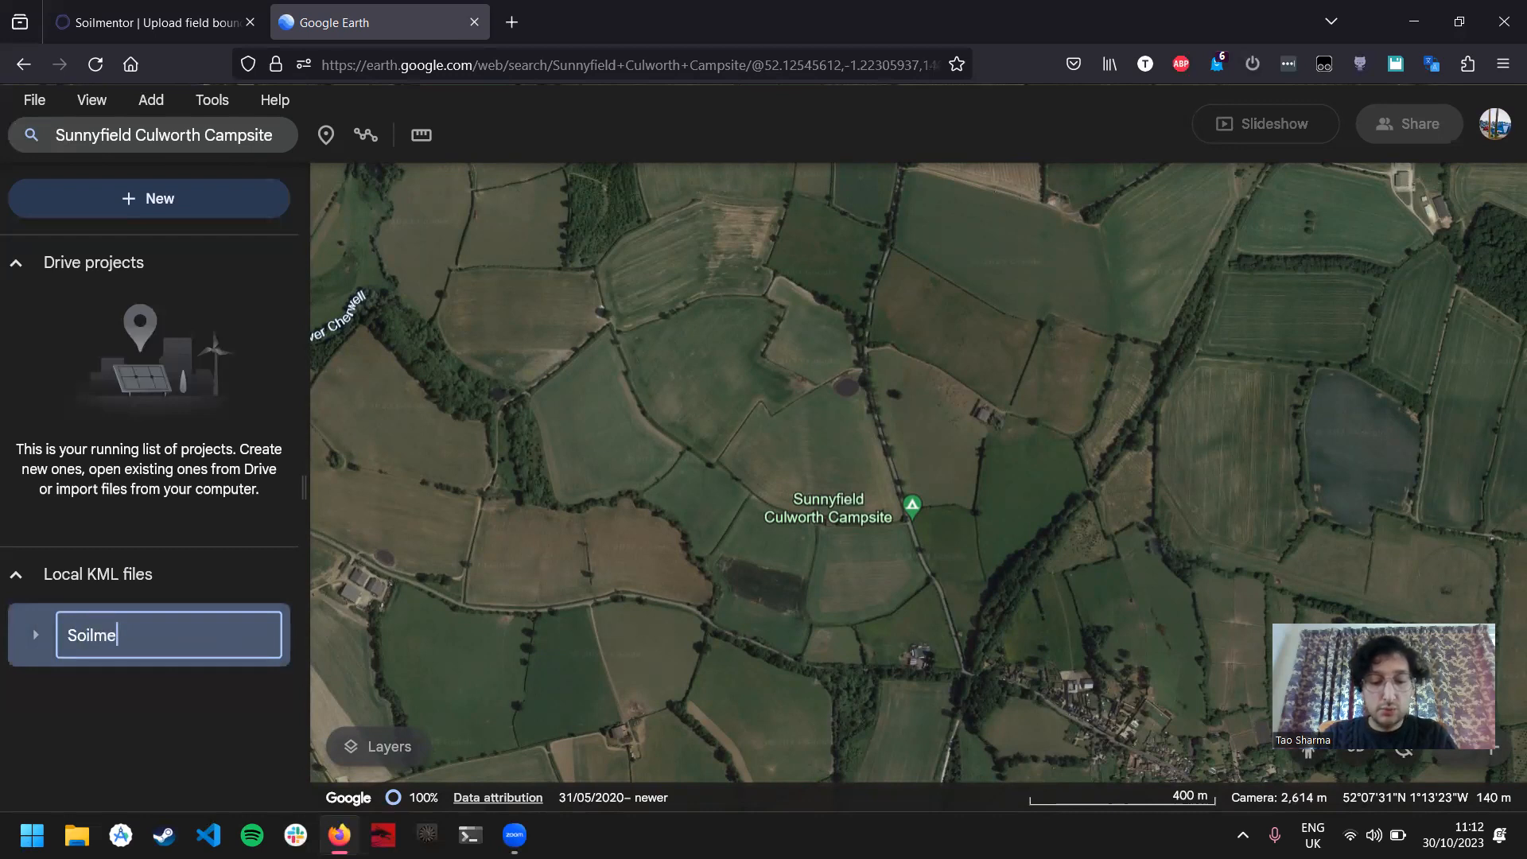
type("ntor Field Boundaries")
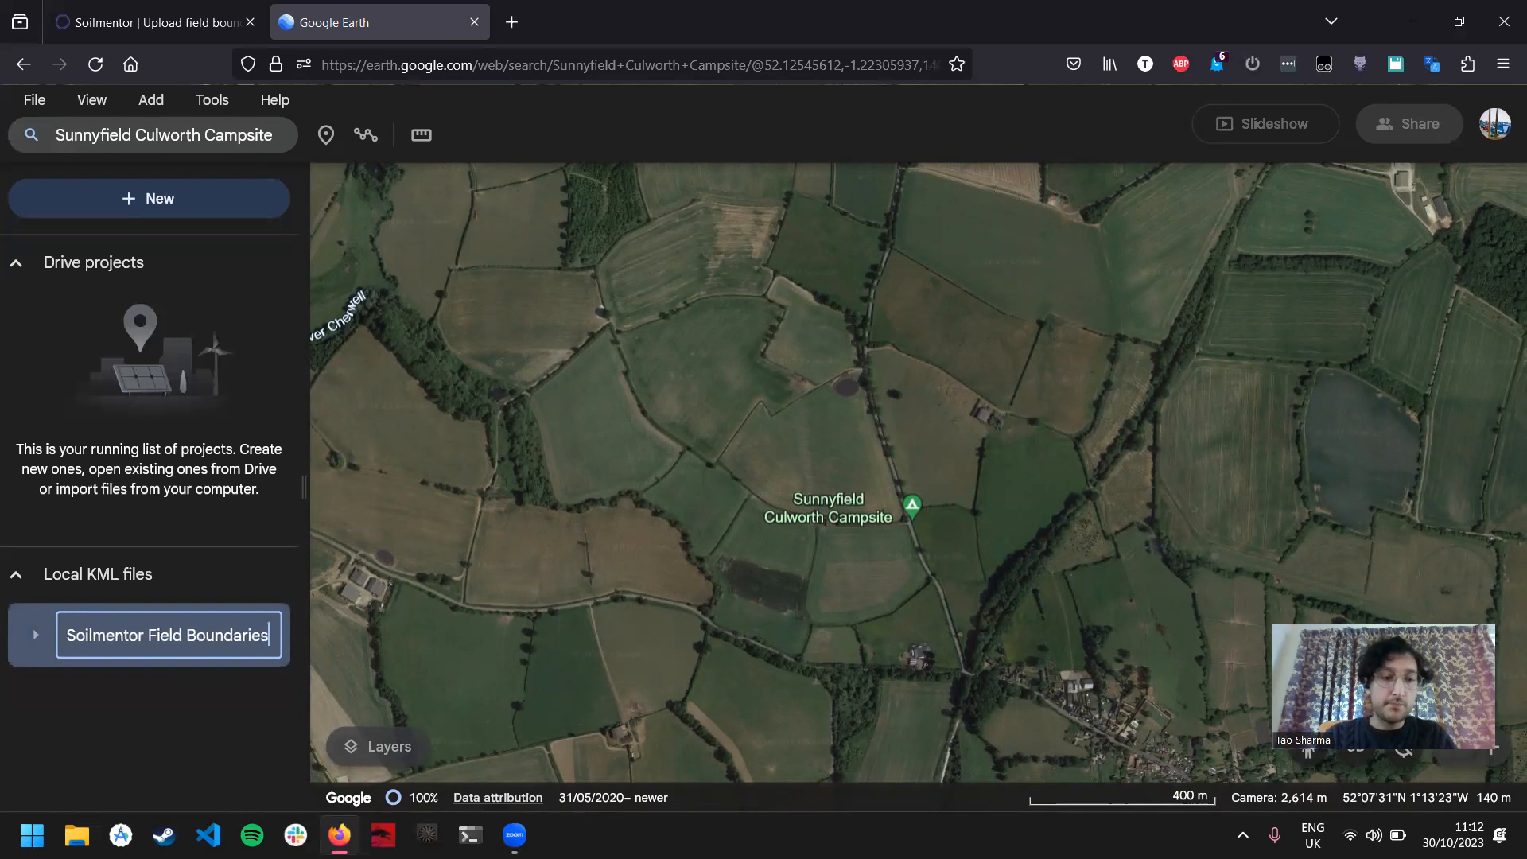
key("Return")
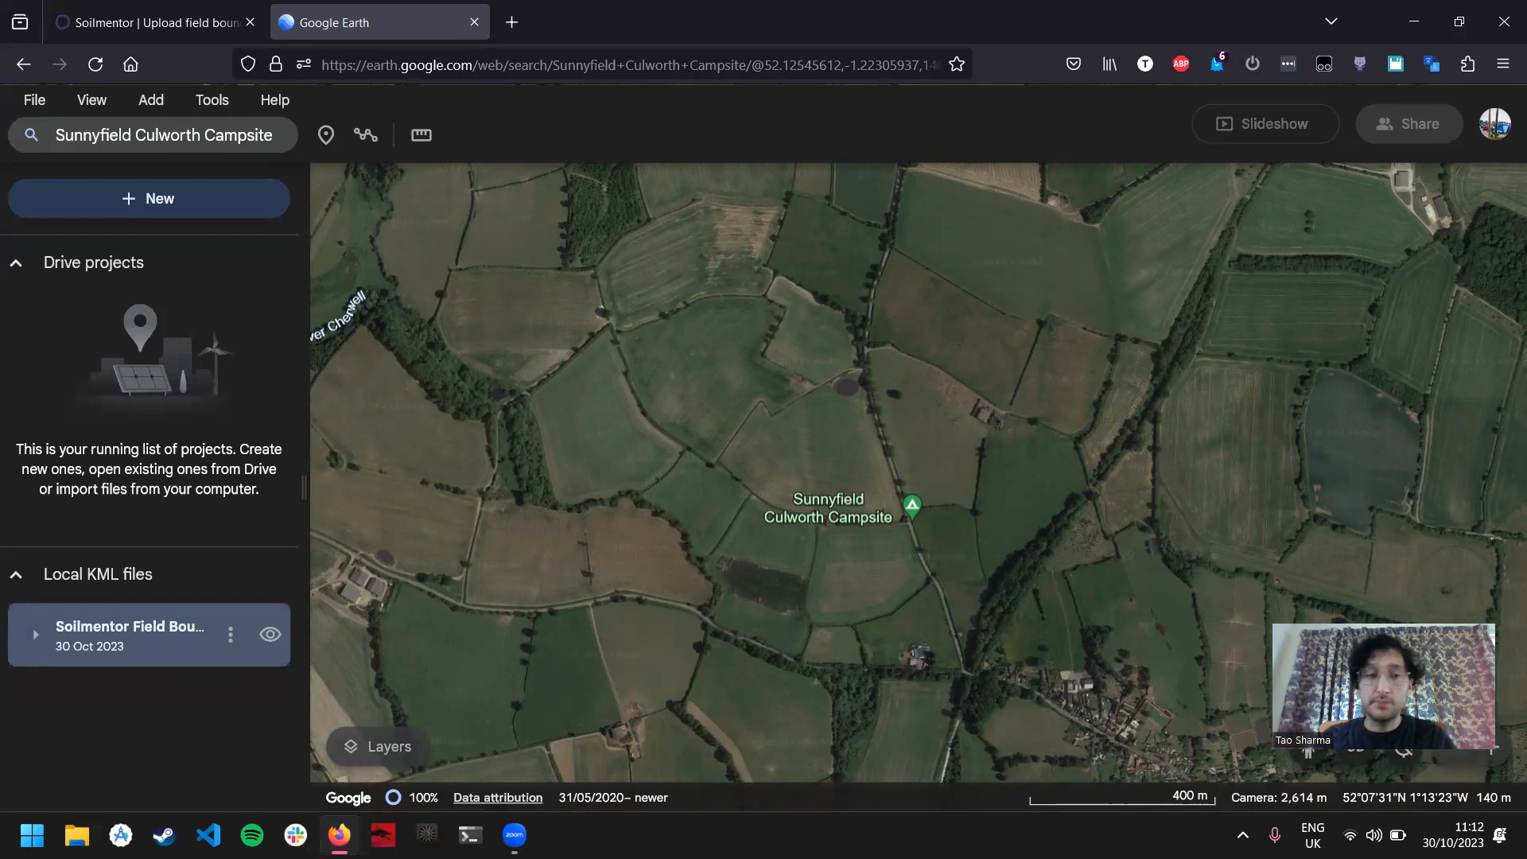
Step: Draw a closed polygon of about 59,373 m² around the field north of the campsite, east of the road, and save it to the project
left_click(361, 133)
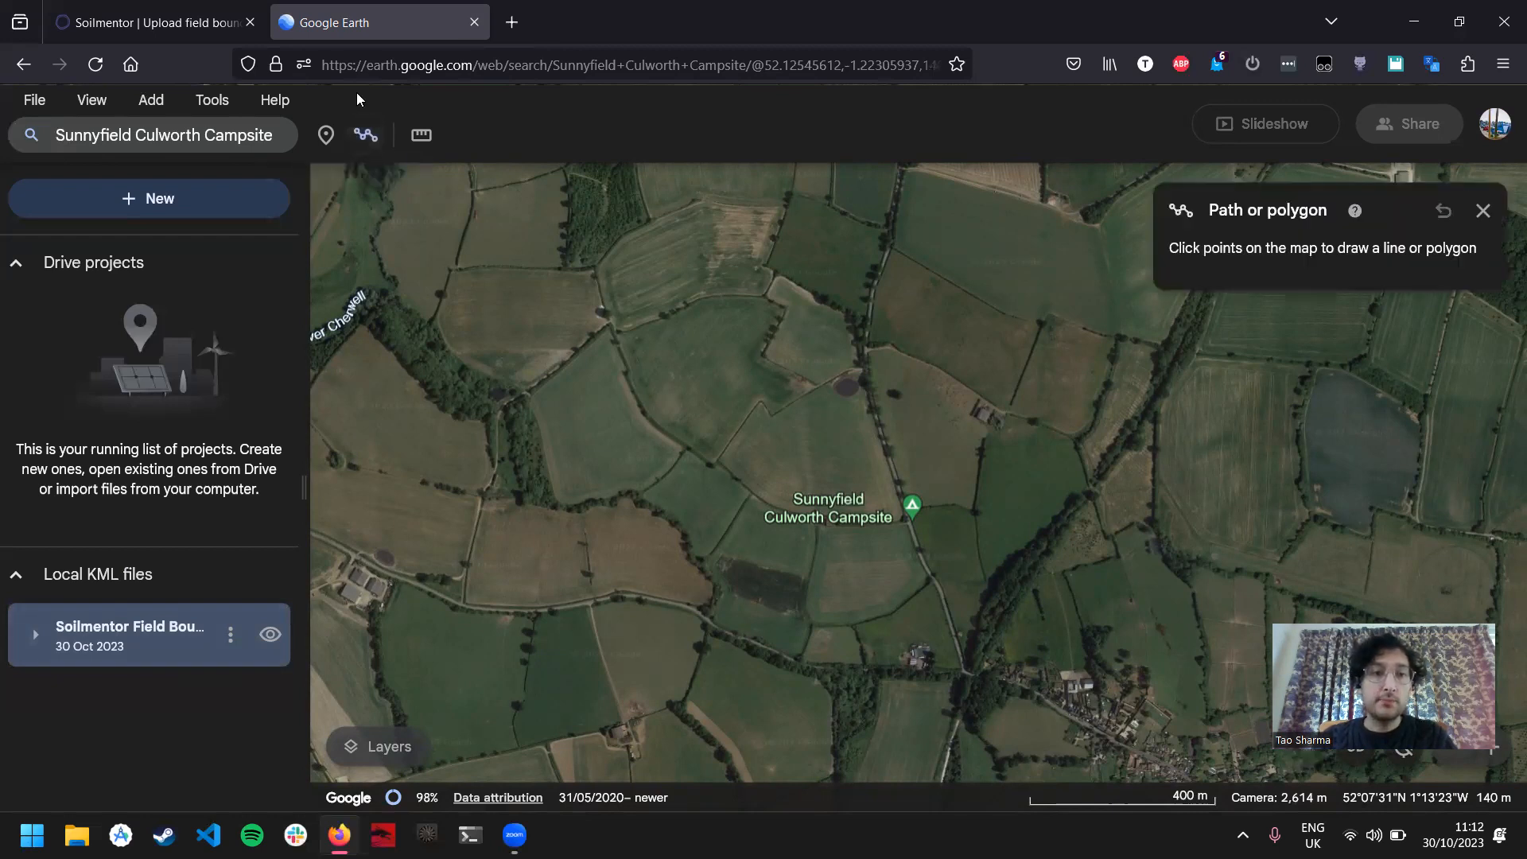
scroll(932, 421, "up", 4)
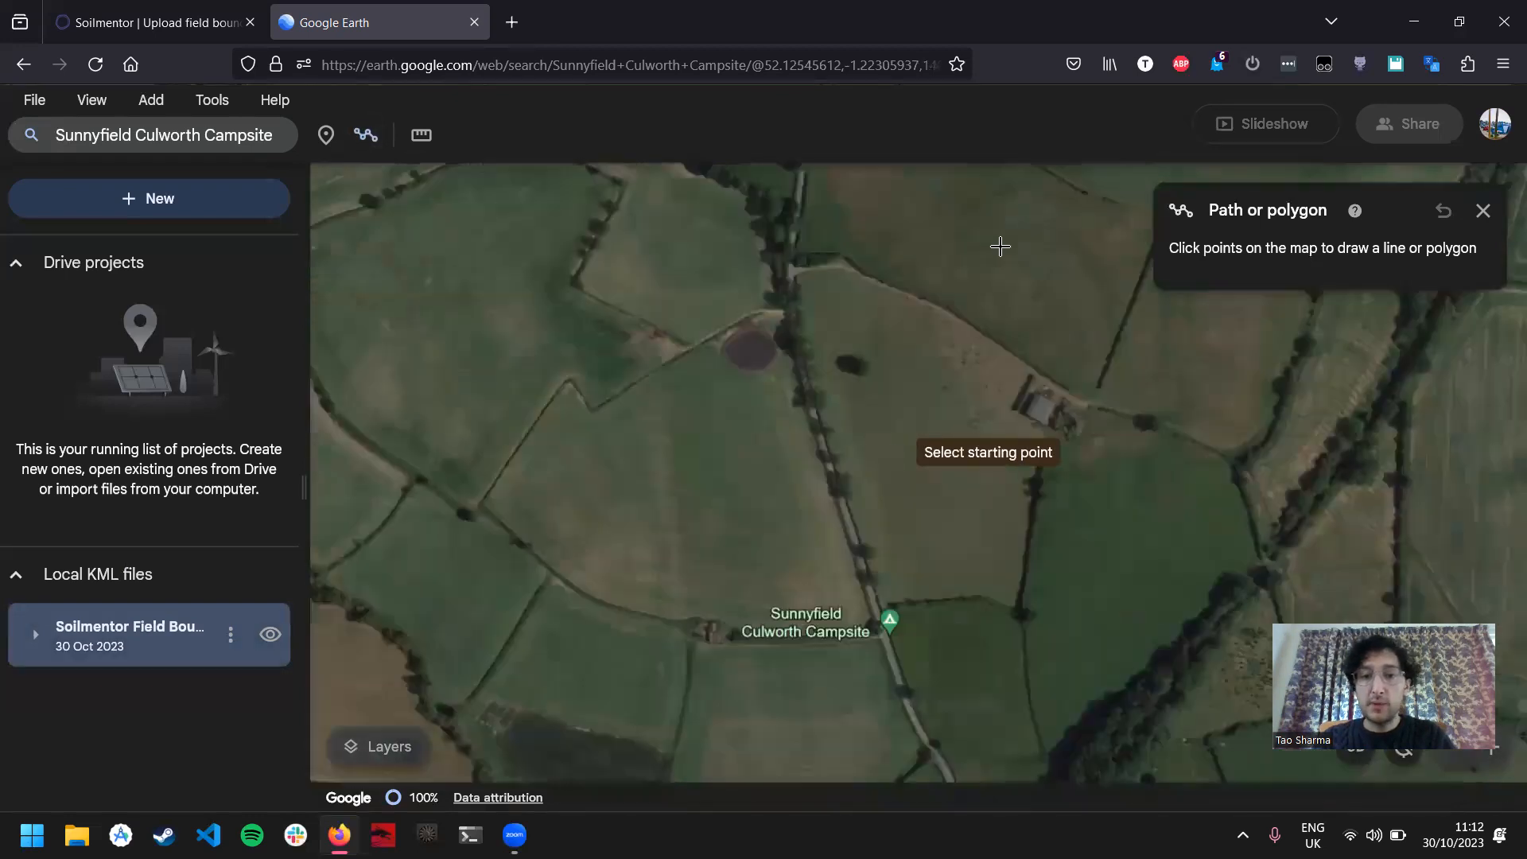
left_click(791, 265)
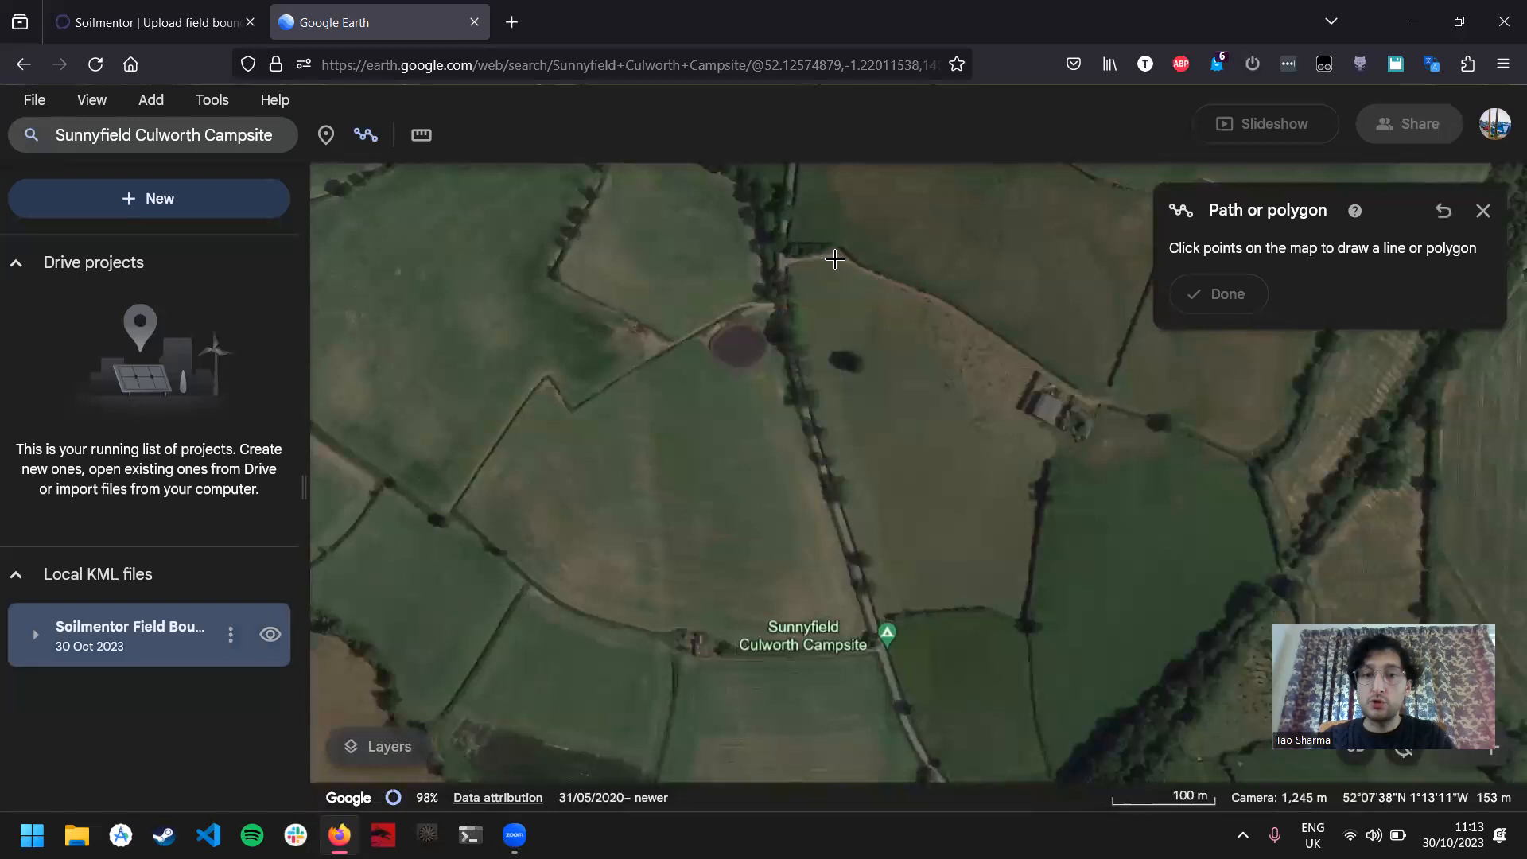
left_click(927, 296)
left_click(1040, 367)
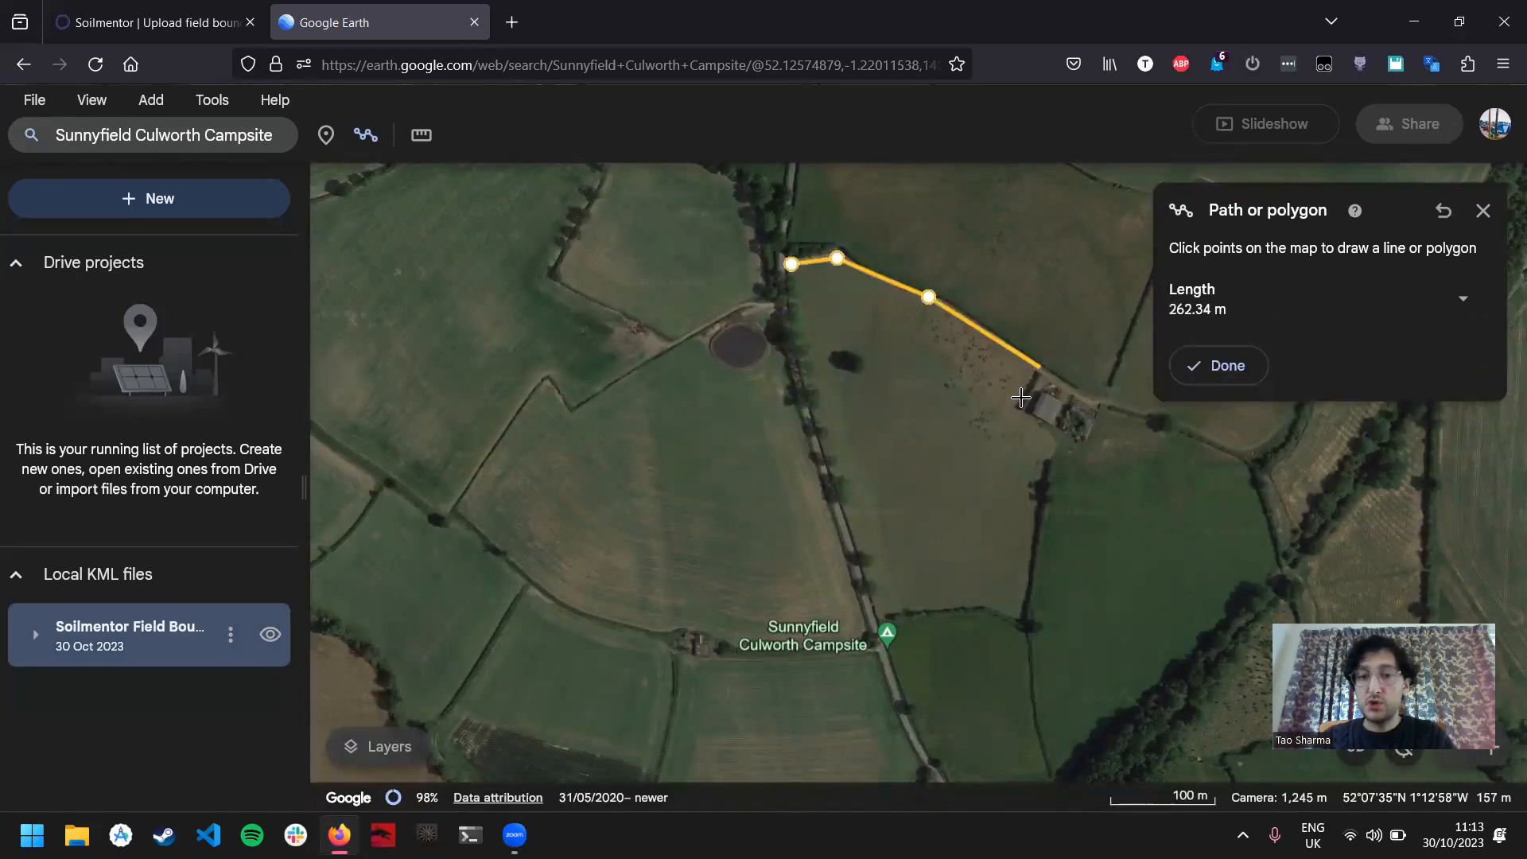
left_click(1015, 404)
left_click(1061, 442)
left_click(1043, 463)
left_click(1027, 630)
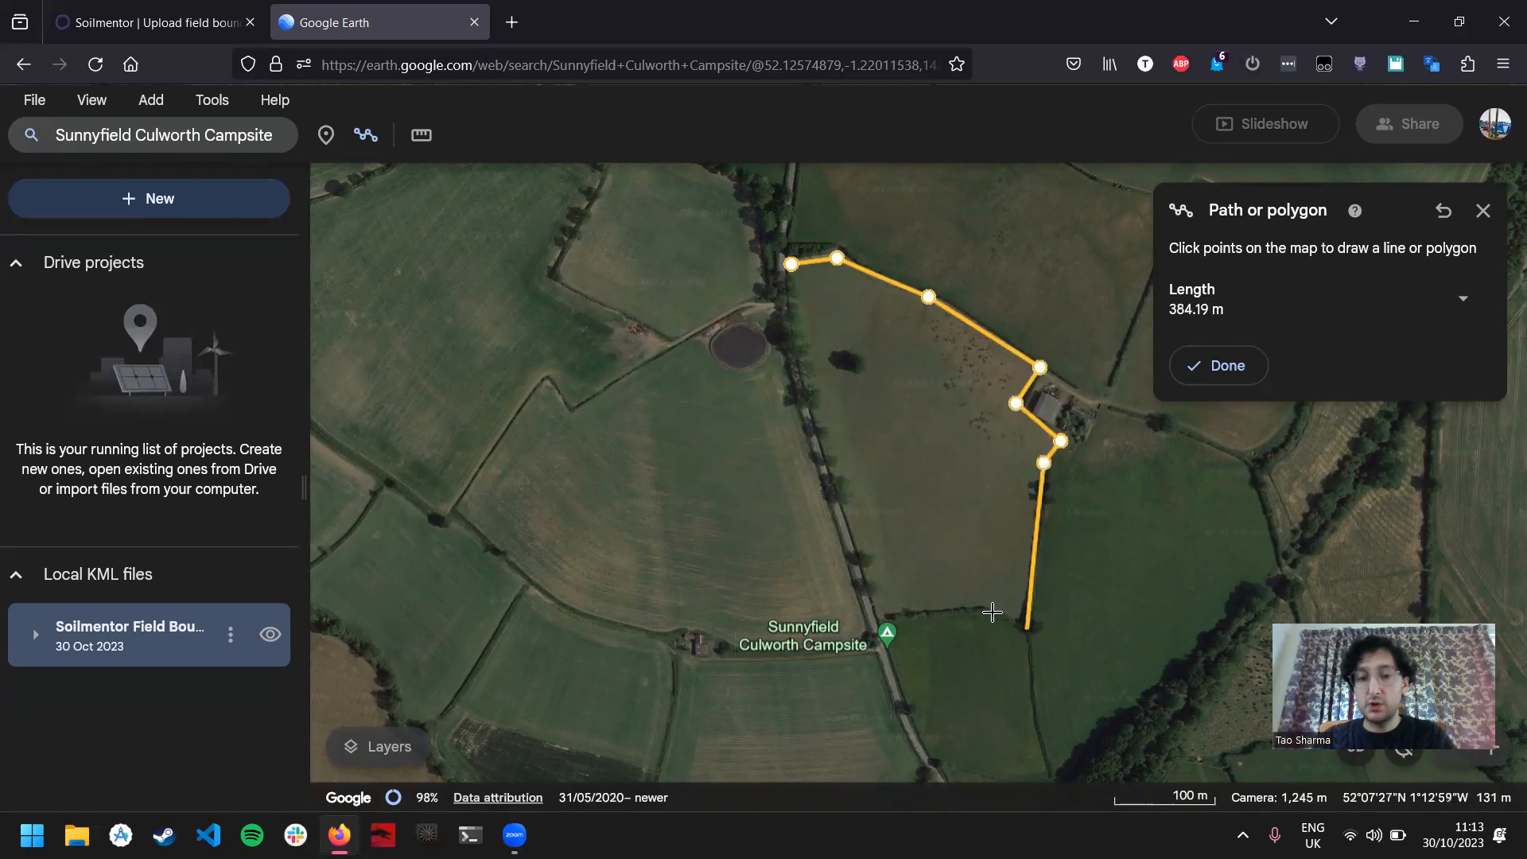
left_click(983, 608)
left_click(876, 616)
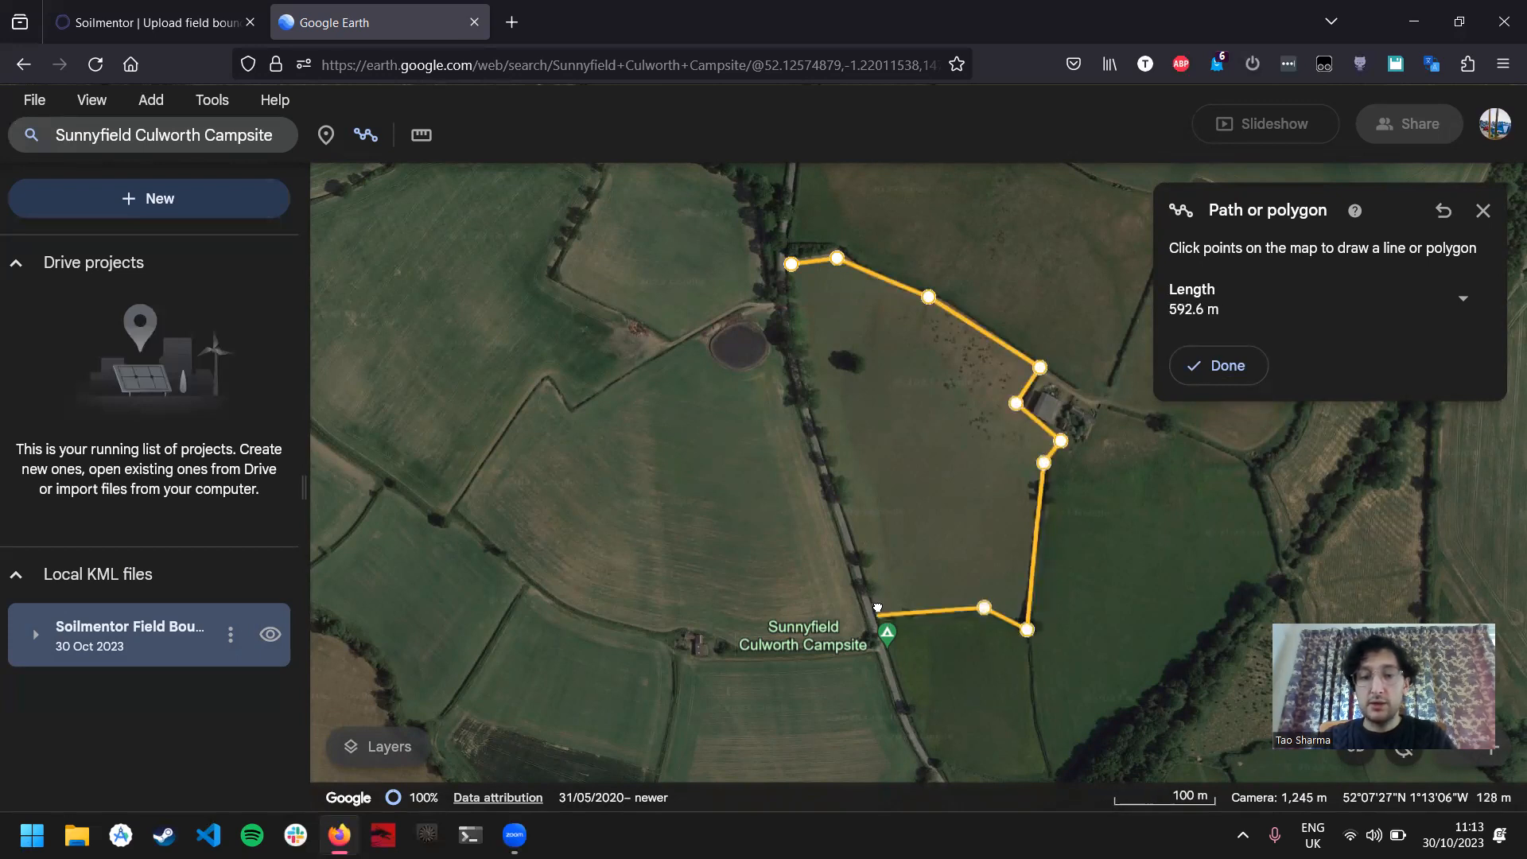
left_click(805, 395)
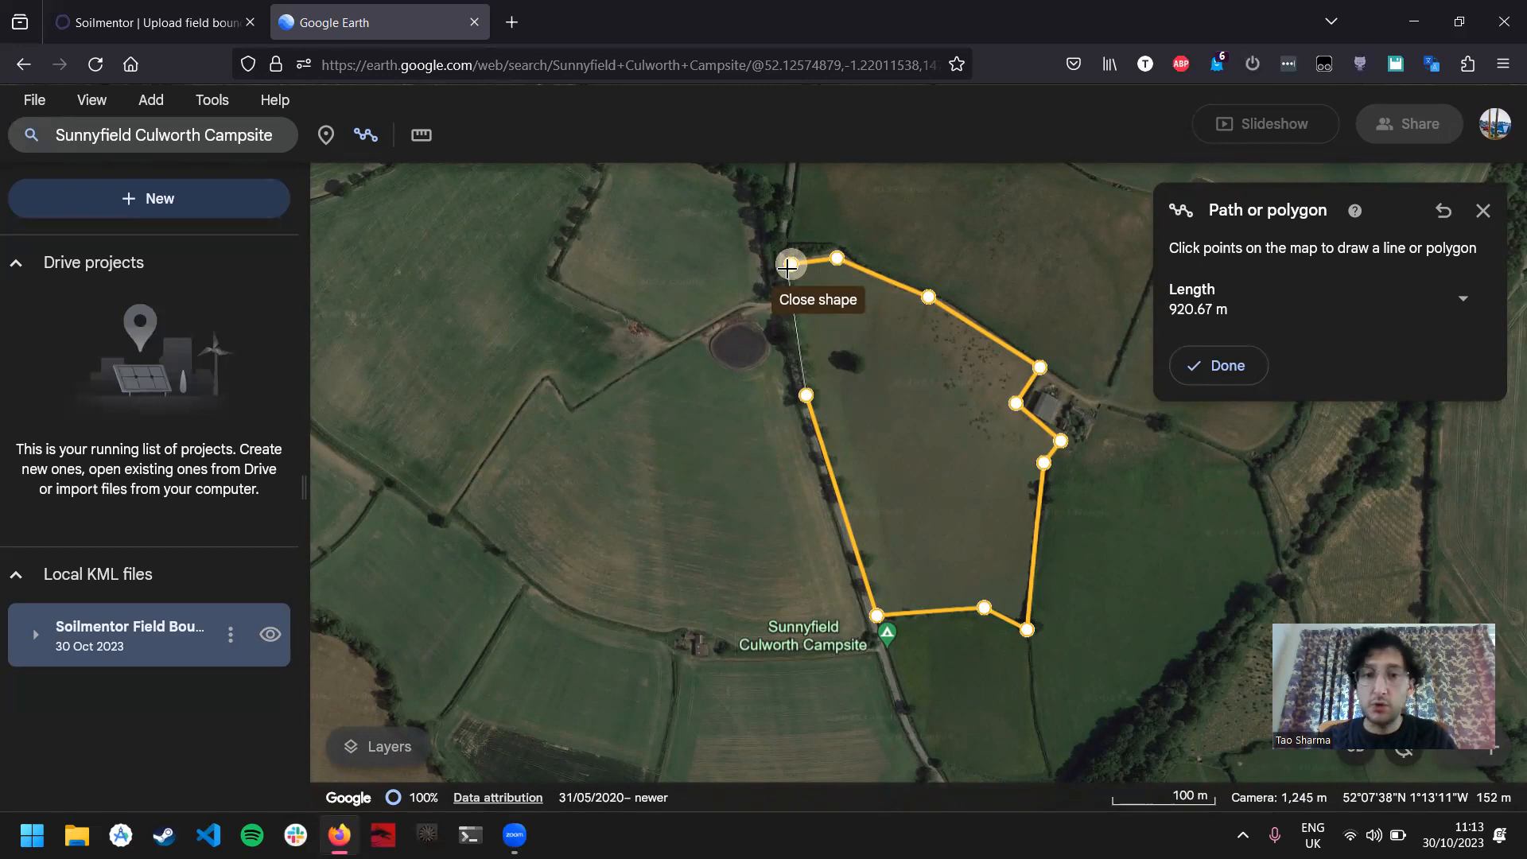
left_click(787, 269)
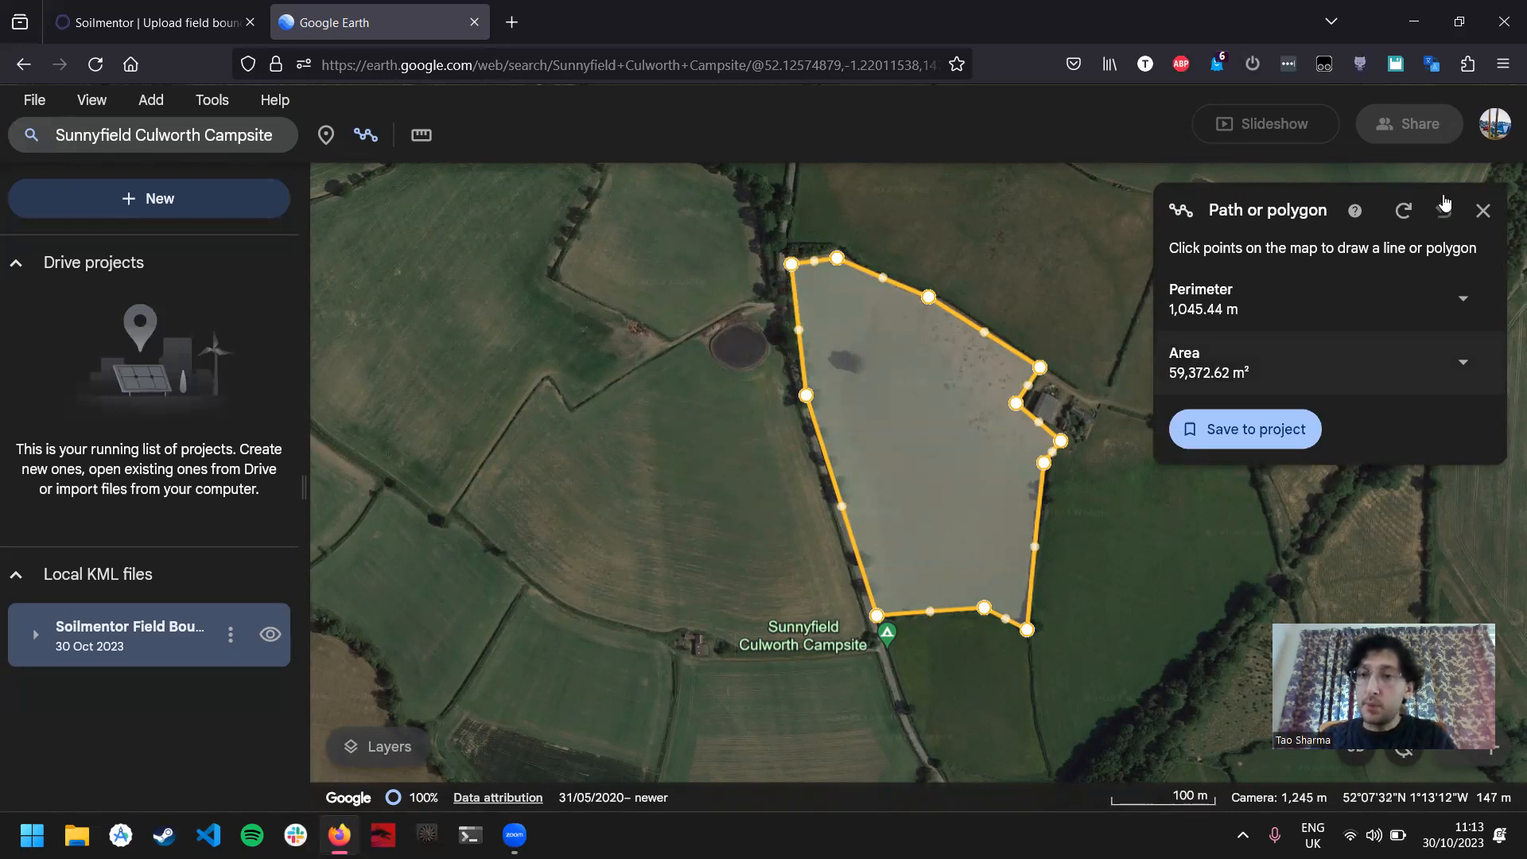
left_click(1229, 435)
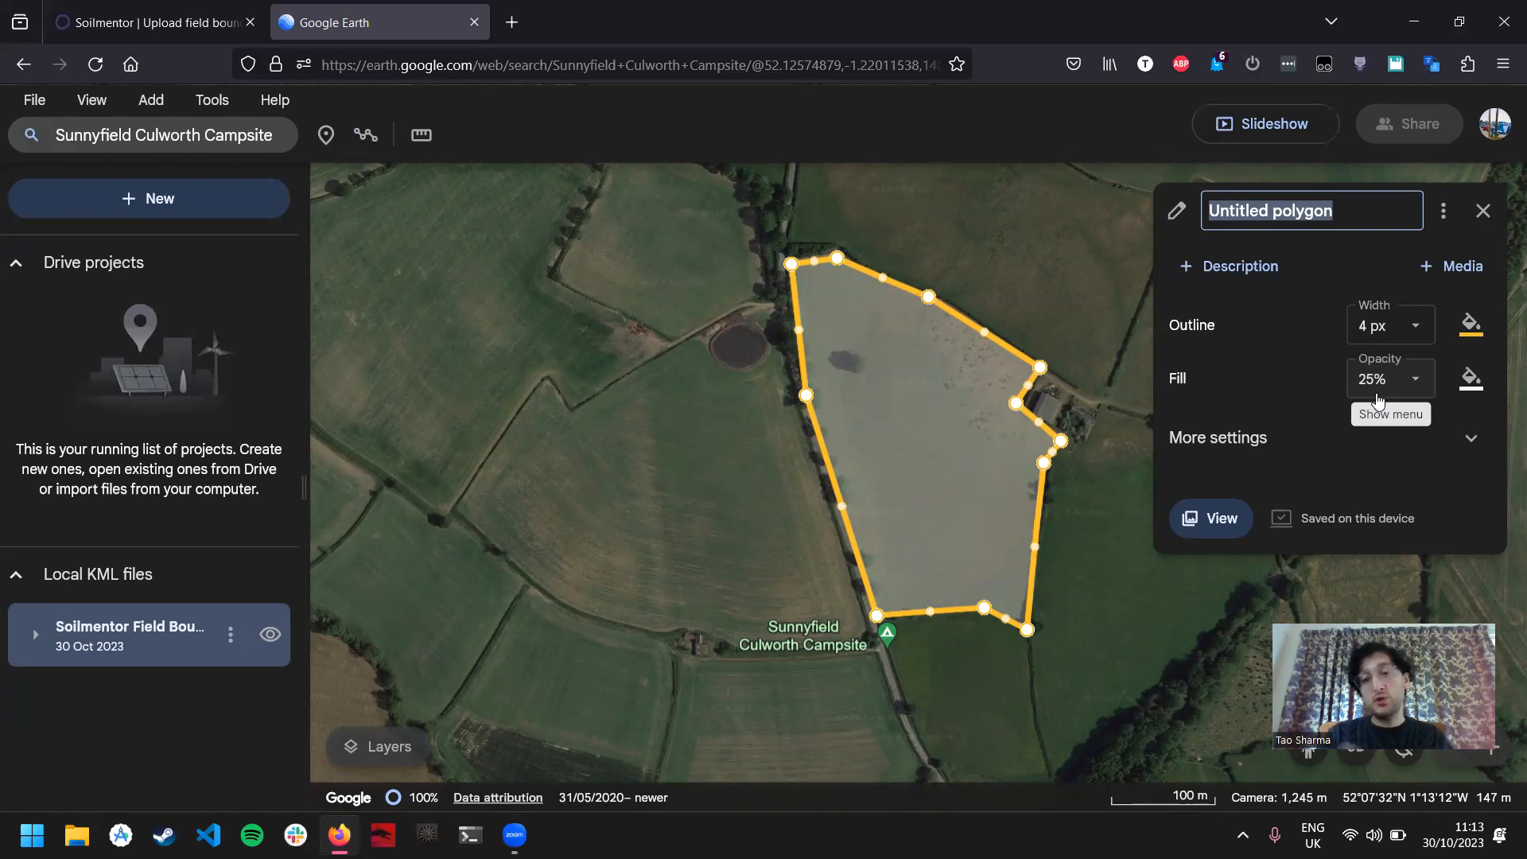
Step: Check the field names in Soilmentor's Fields list, name the new Google Earth polygon "Marsh Low" and expand the KML file's contents
left_click(160, 8)
left_click(90, 637)
left_click(109, 631)
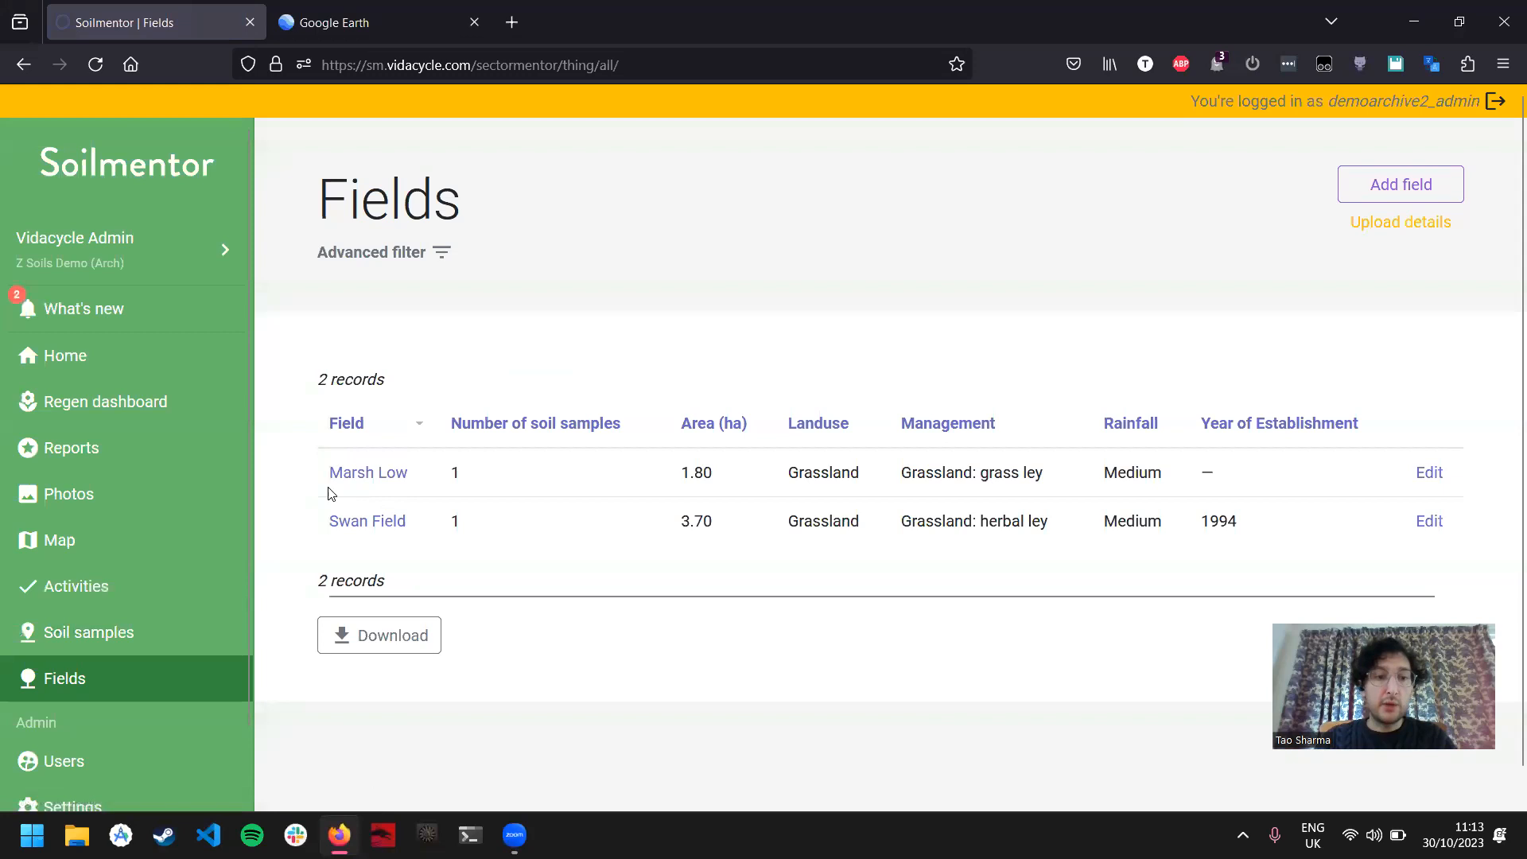
left_click(391, 5)
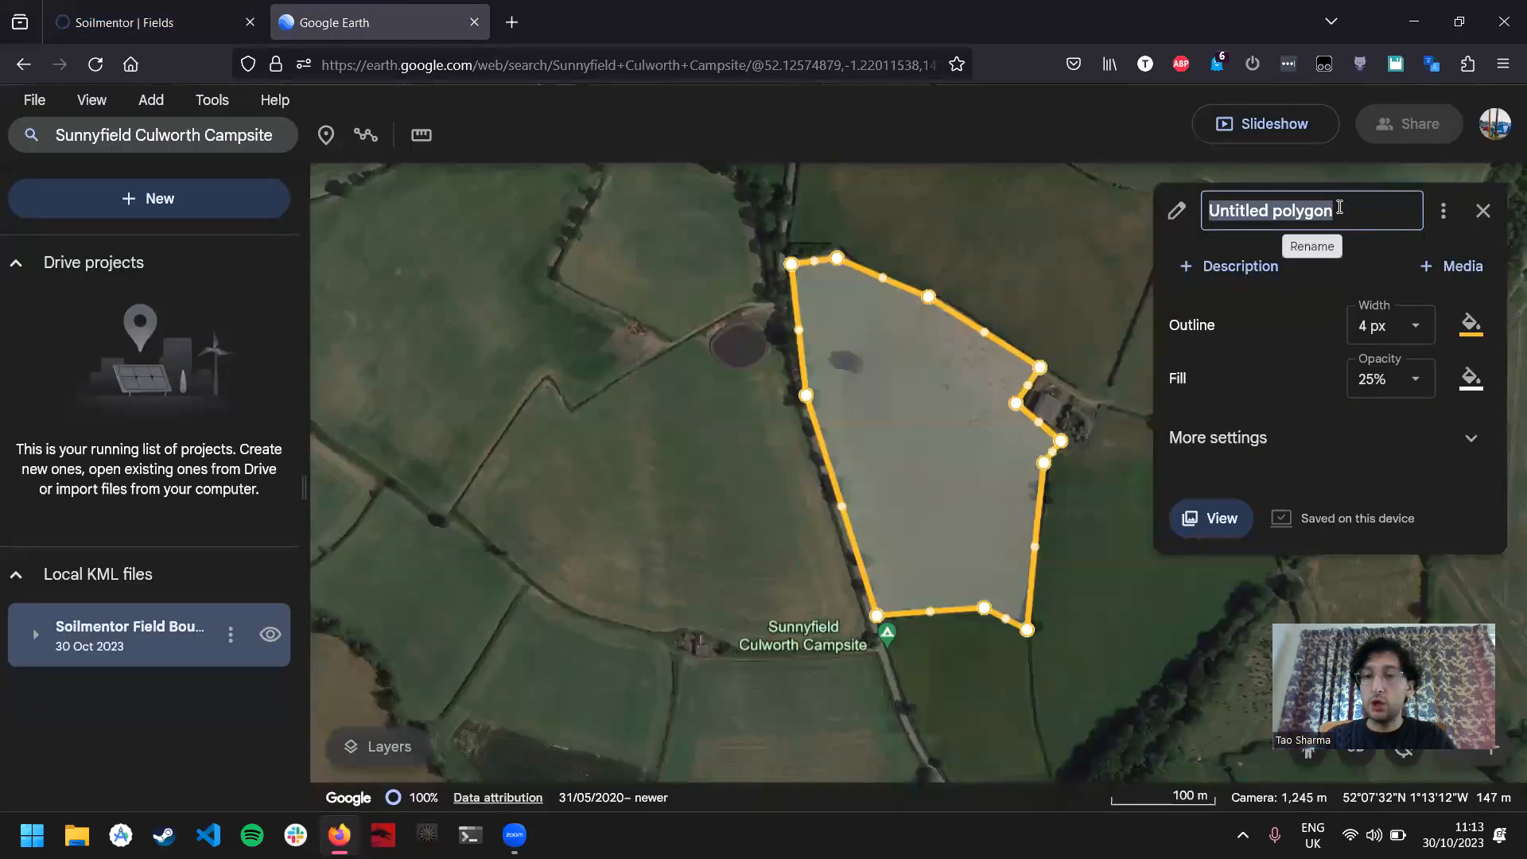
type("Marsh ")
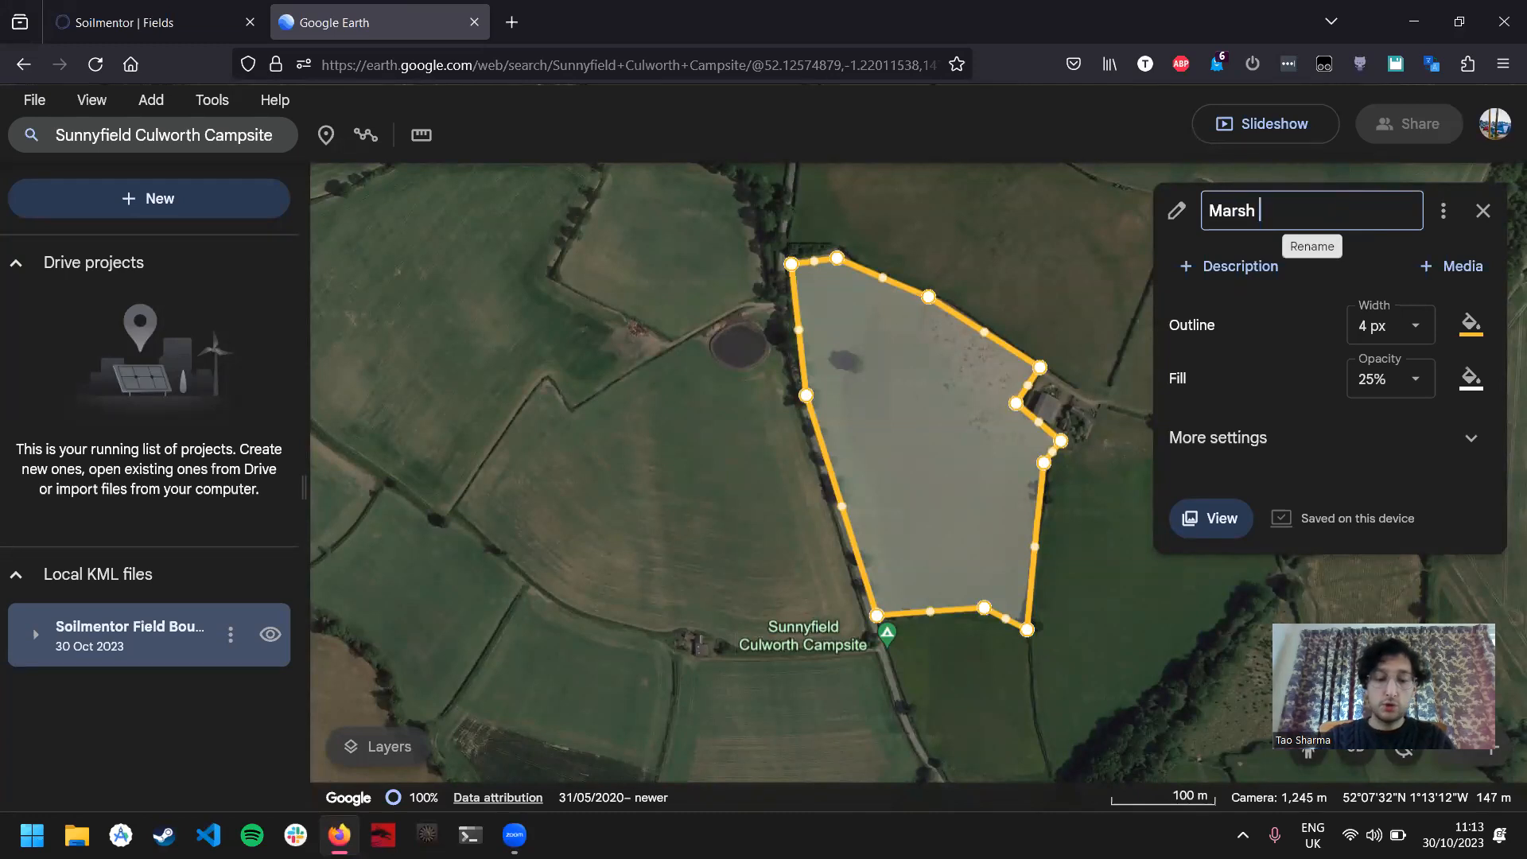
type("Low")
key("Return")
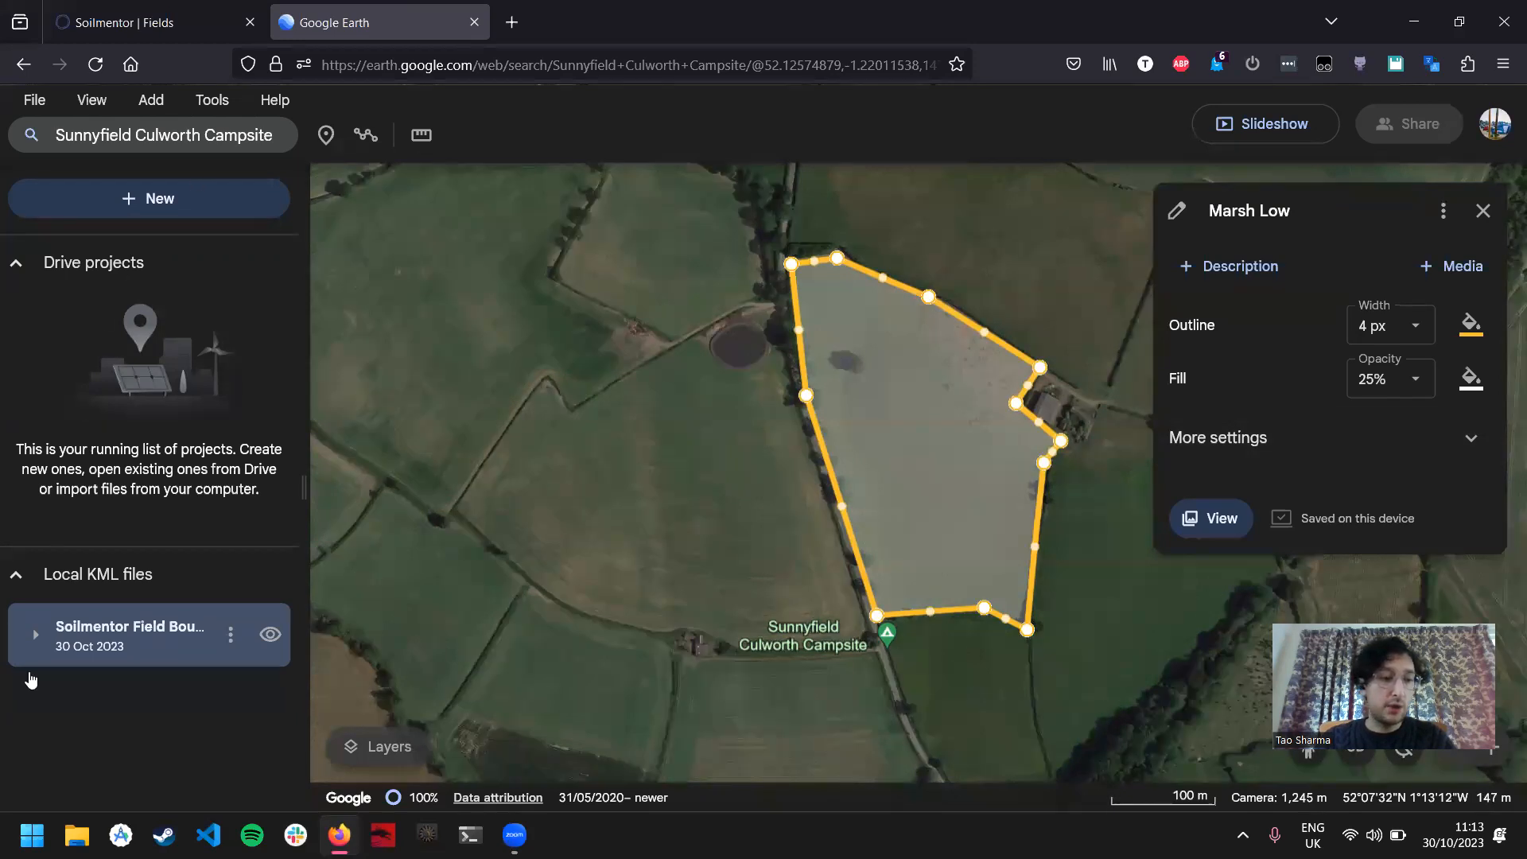
left_click(35, 639)
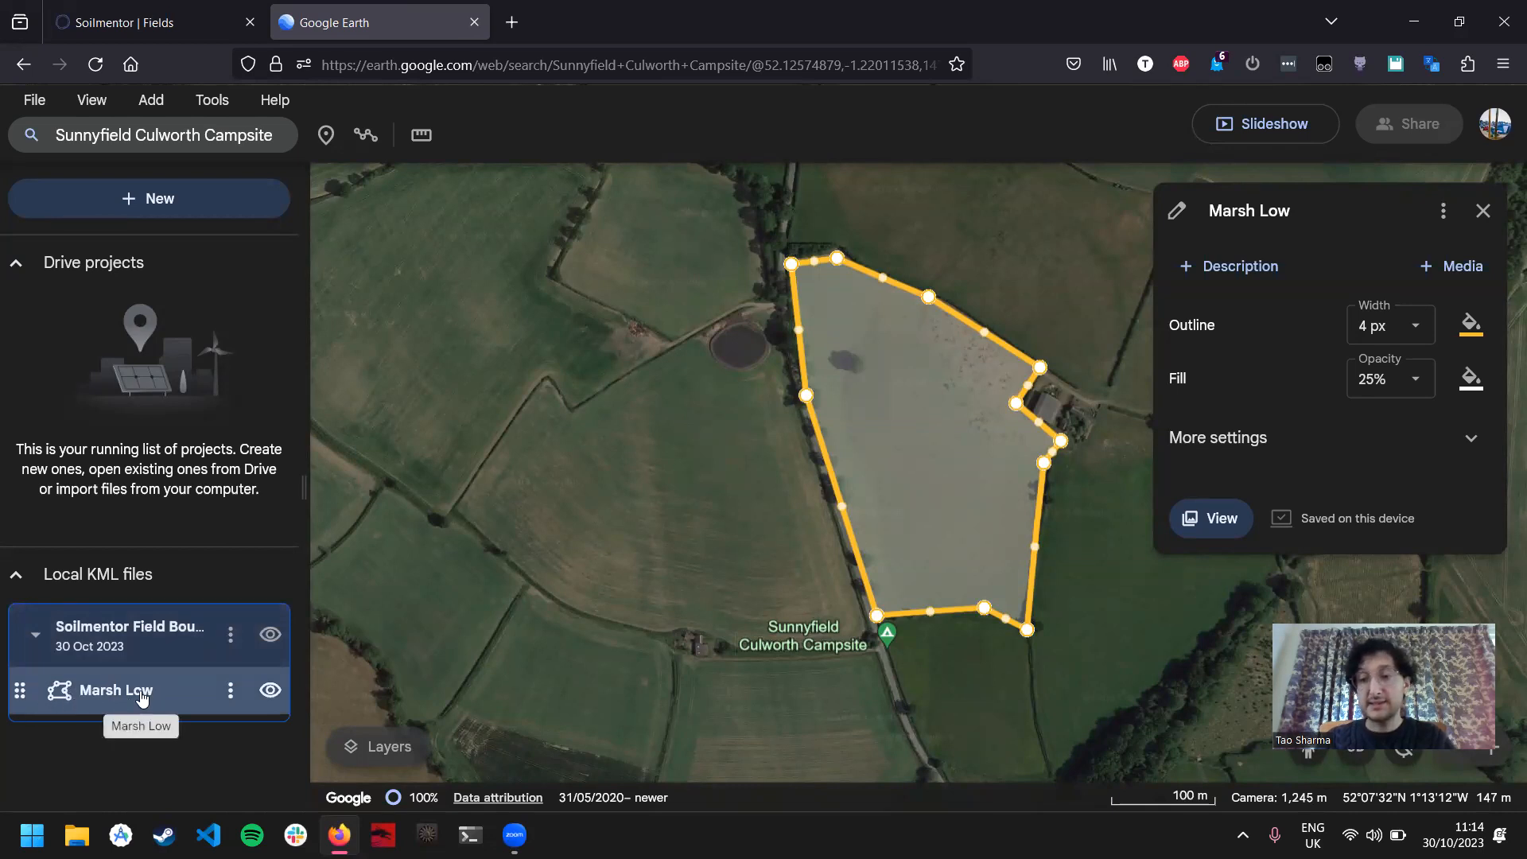
Step: Draw a closed polygon of about 79,319 m² around the field west of the road, northwest of the campsite, and save it to the project
left_click(366, 137)
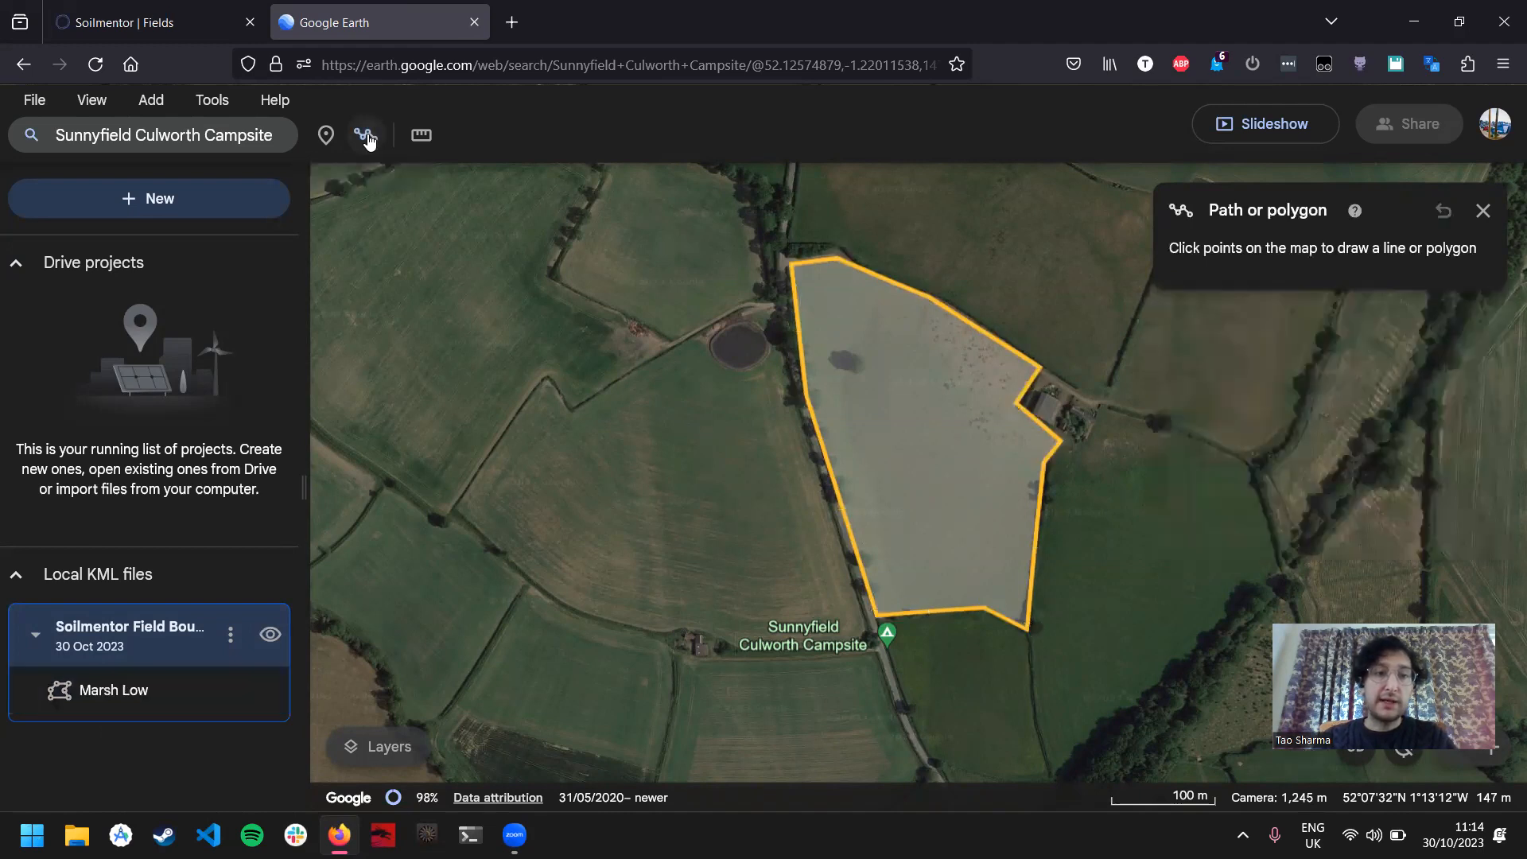
left_click(770, 311)
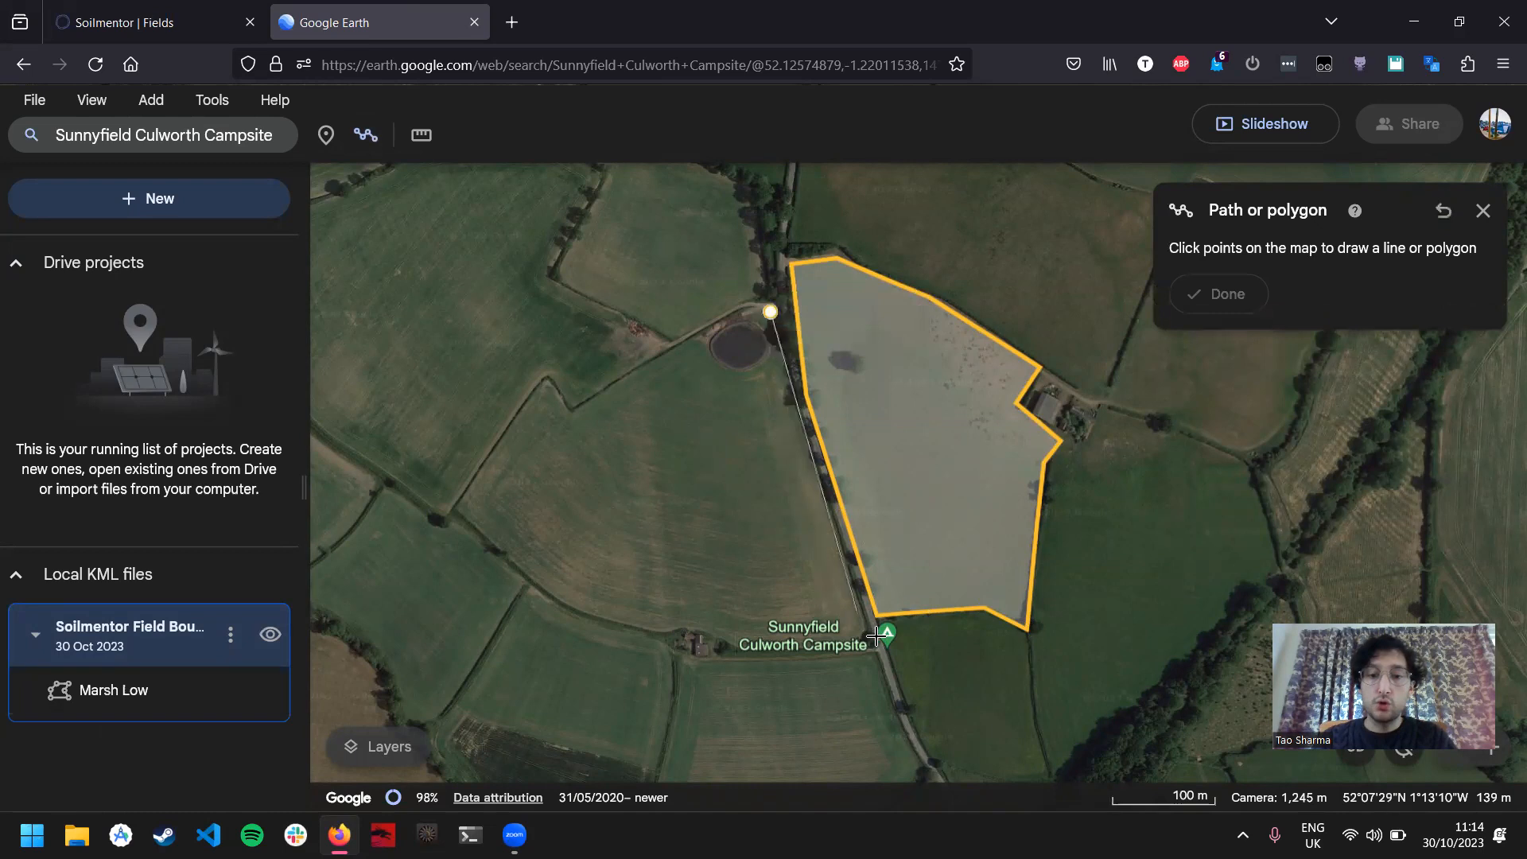
left_click(739, 657)
left_click(674, 622)
left_click(549, 597)
left_click(453, 512)
left_click(546, 383)
left_click(561, 411)
left_click(755, 308)
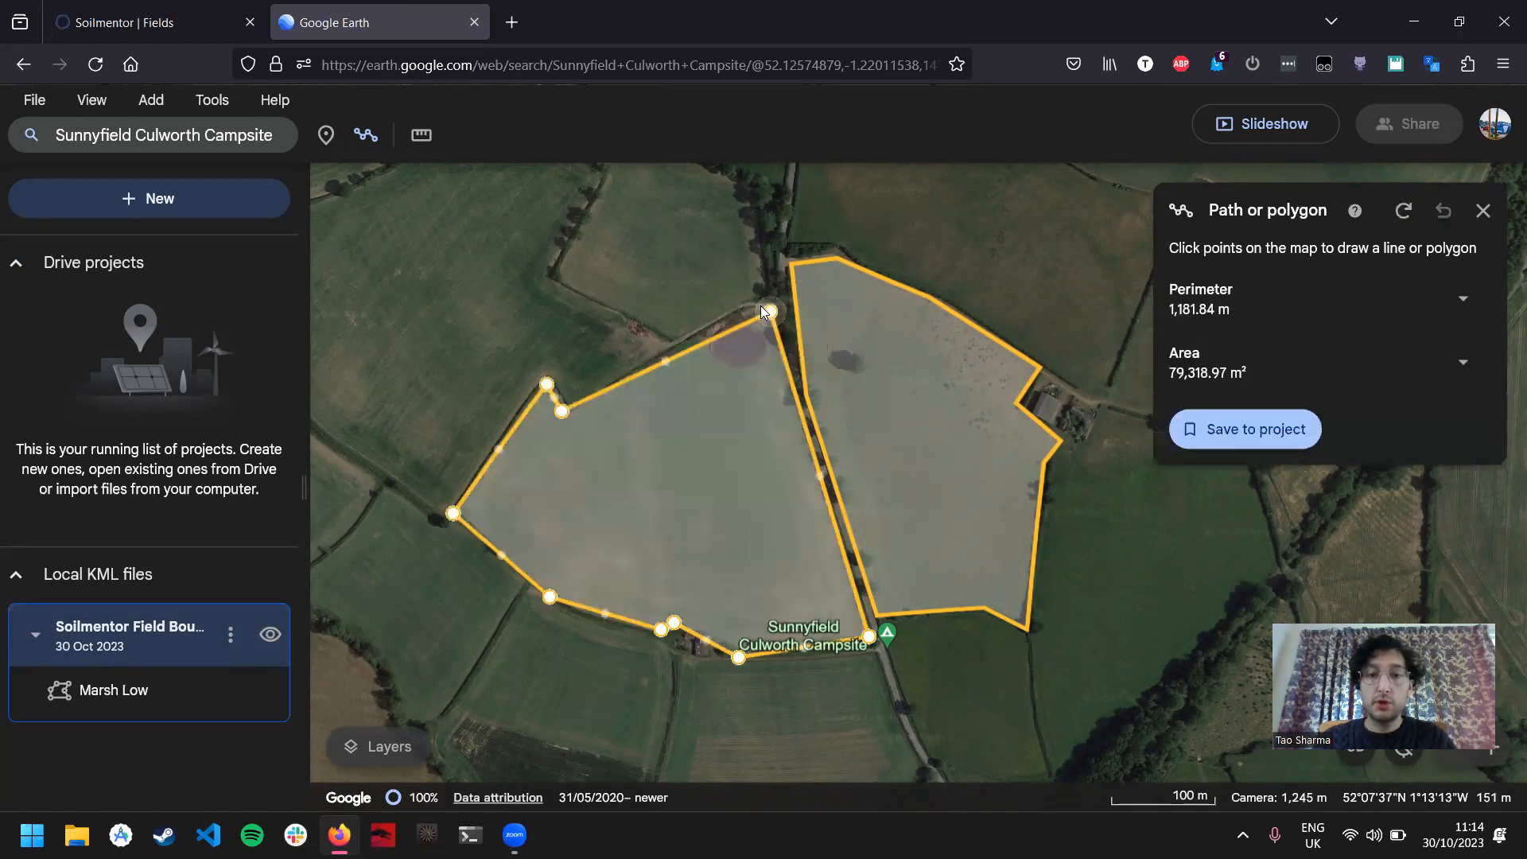
left_click(1249, 425)
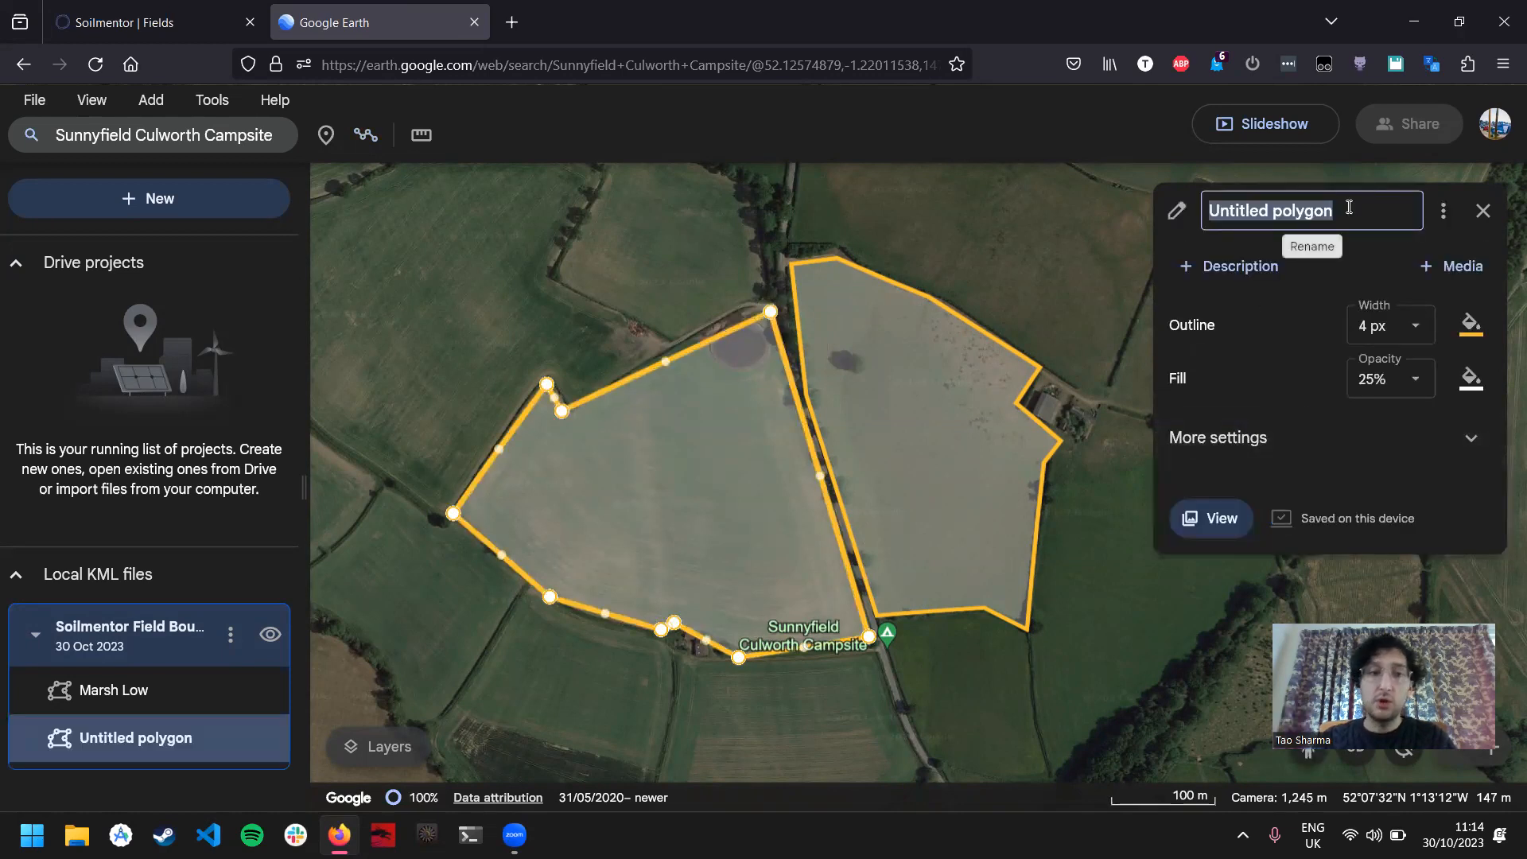
Step: Check the second field's name in Soilmentor and name the polygon west of the road "Swan Field"
left_click(154, 17)
left_click(401, 22)
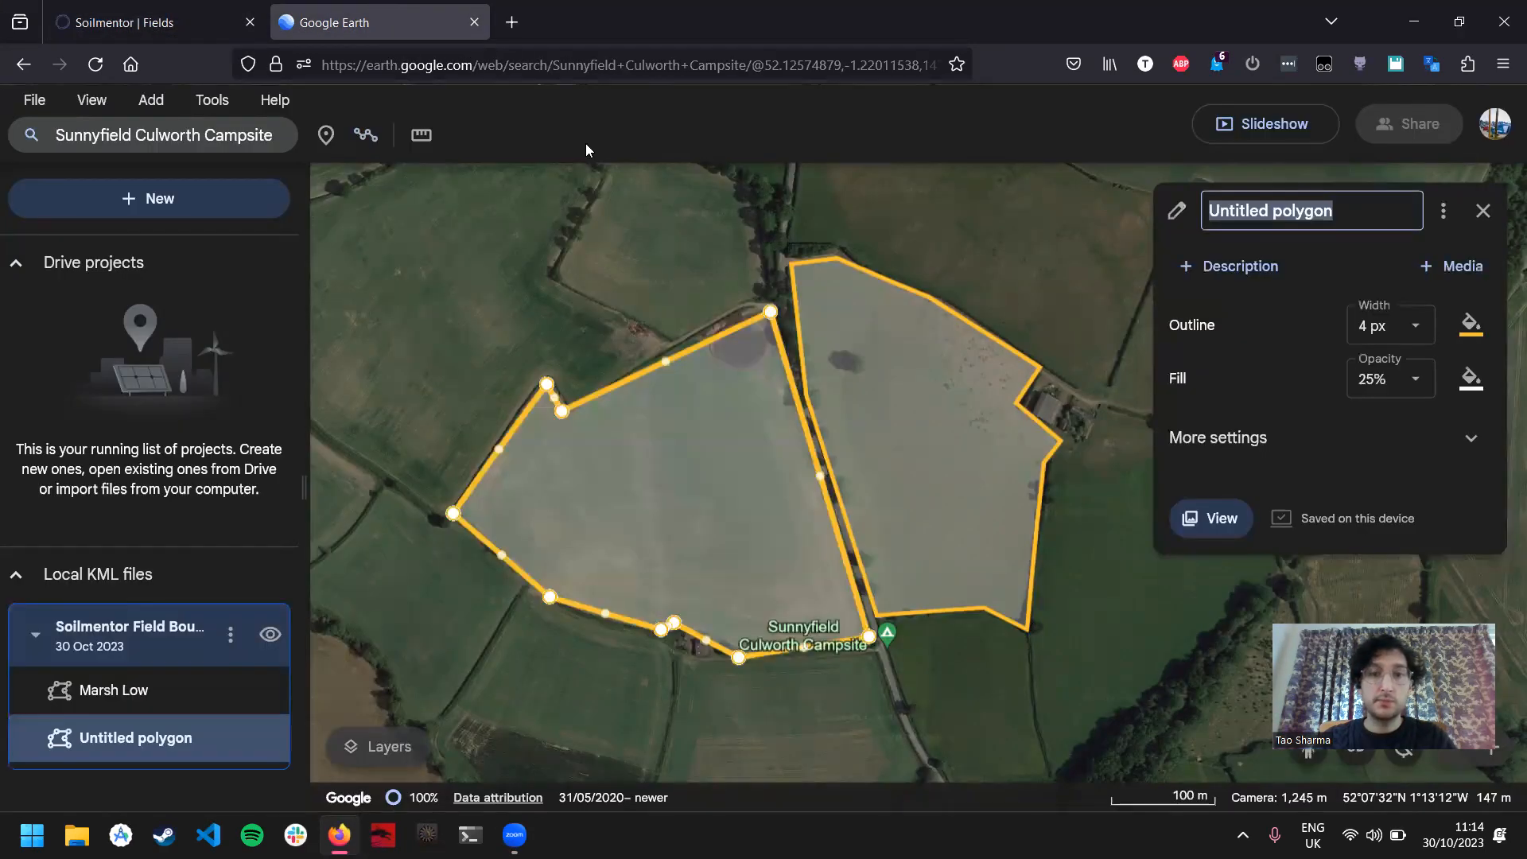
type("Swan Field")
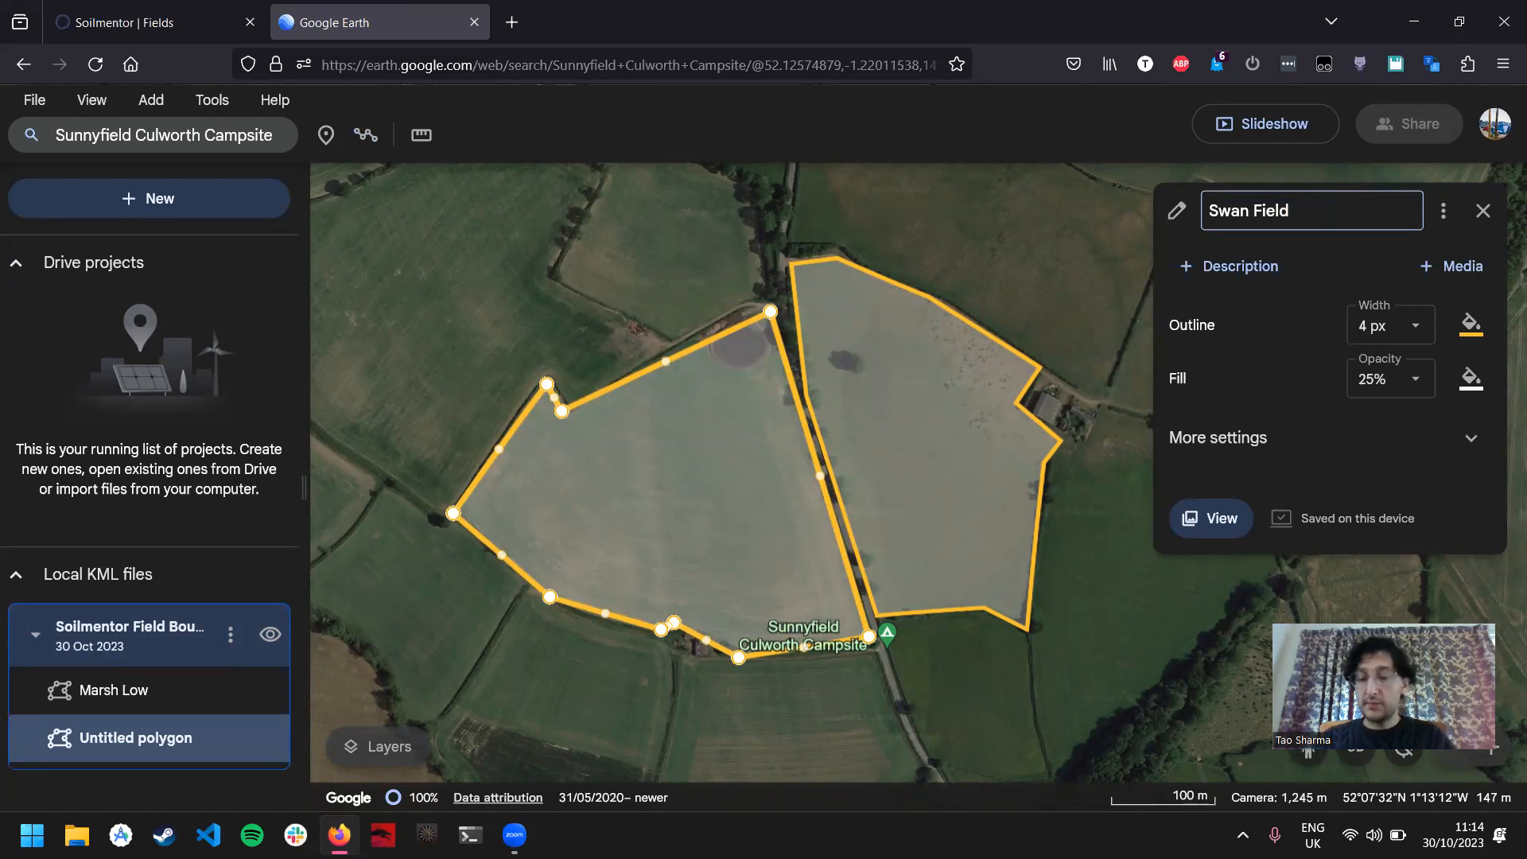
key("Return")
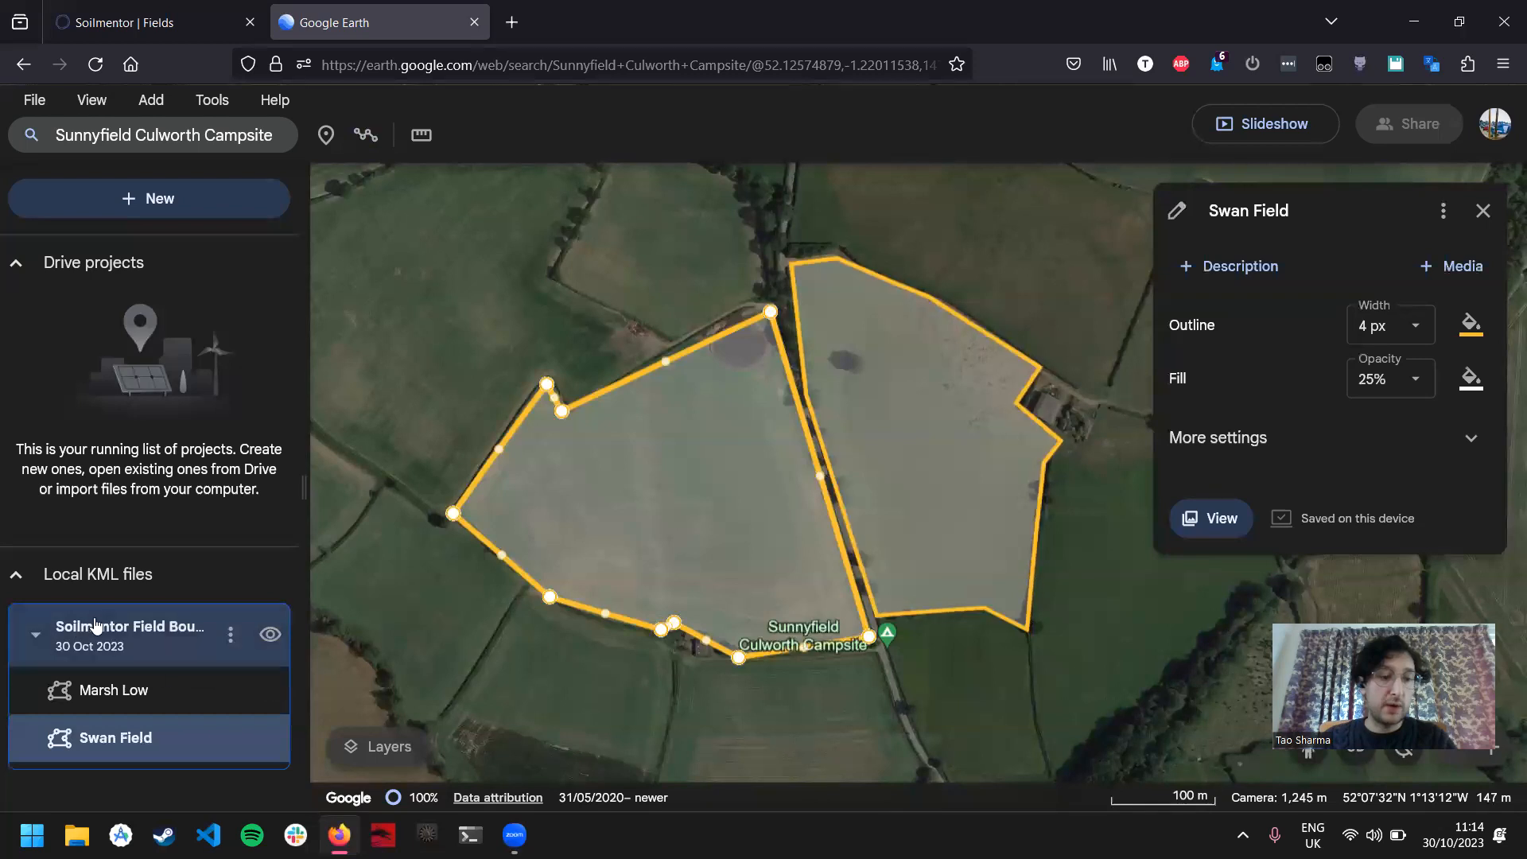
Step: Export the Soilmentor Field Boundaries project as a KML file, and open the field boundaries upload page from Soilmentor's map
left_click(231, 640)
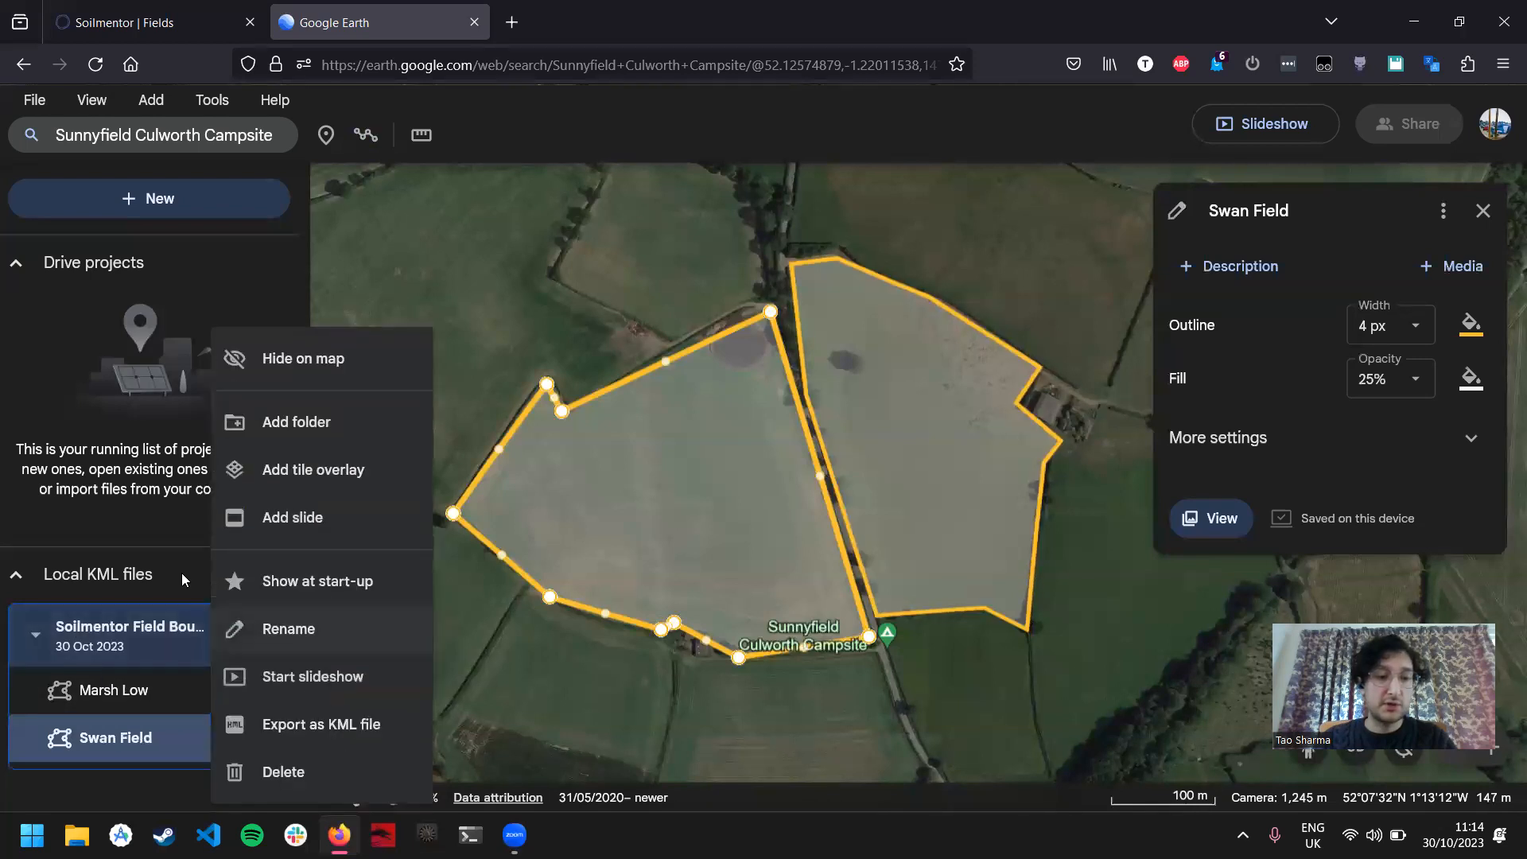
left_click(282, 725)
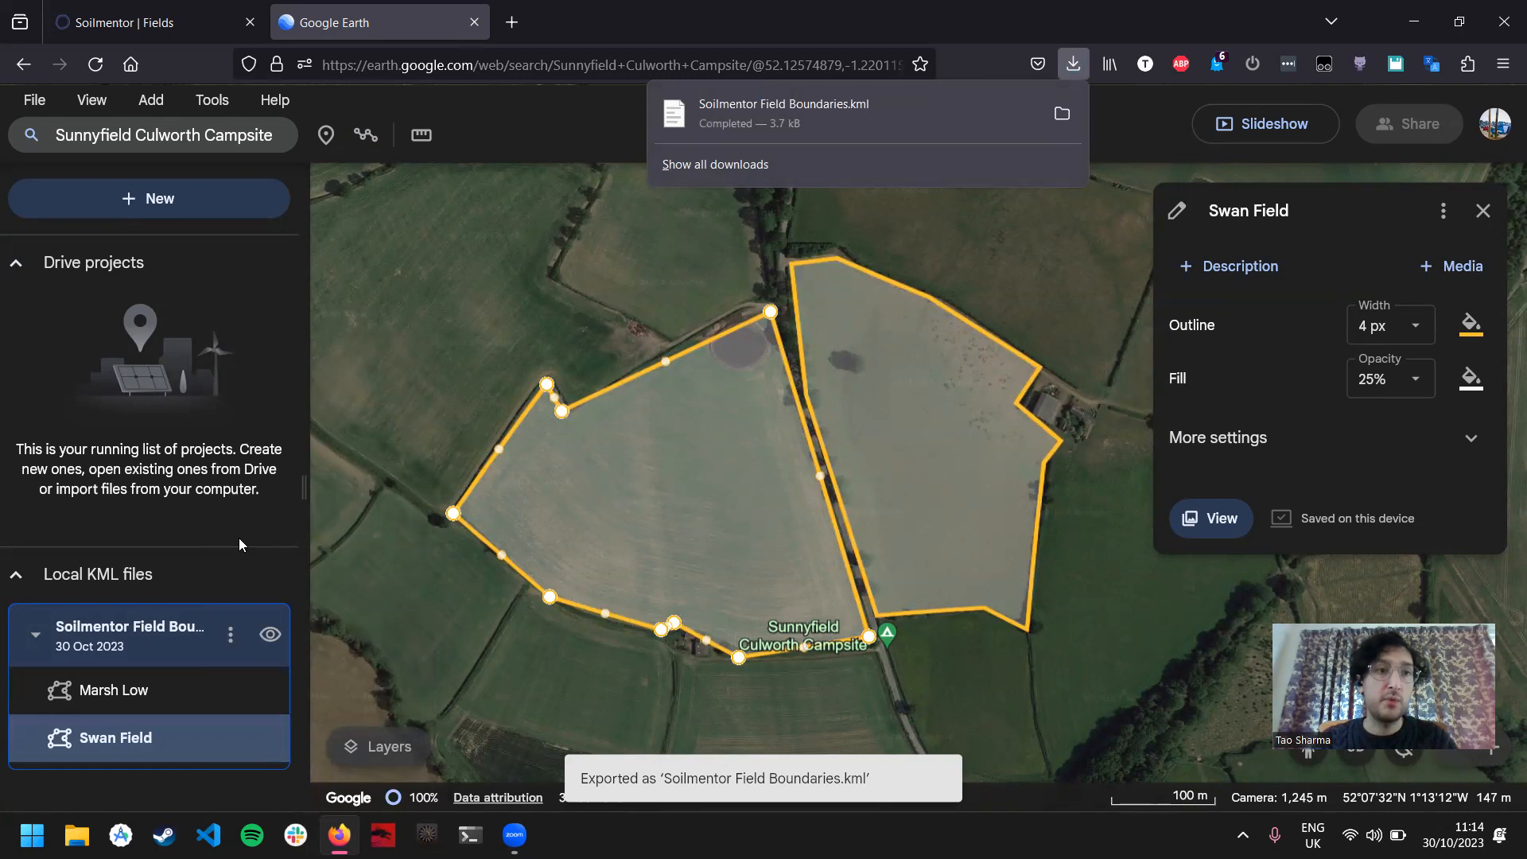
left_click(169, 7)
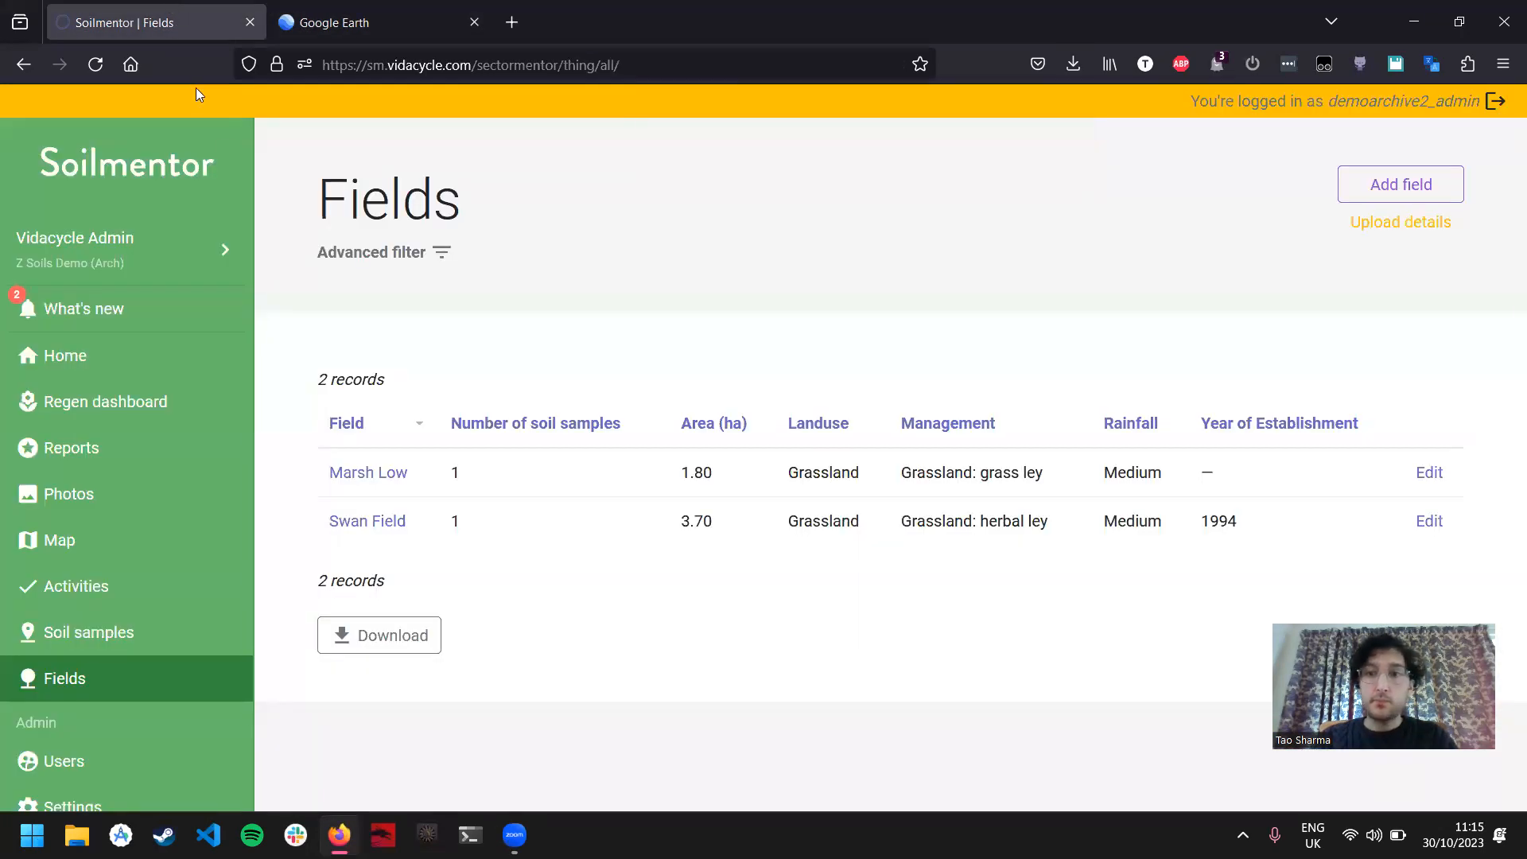
left_click(61, 547)
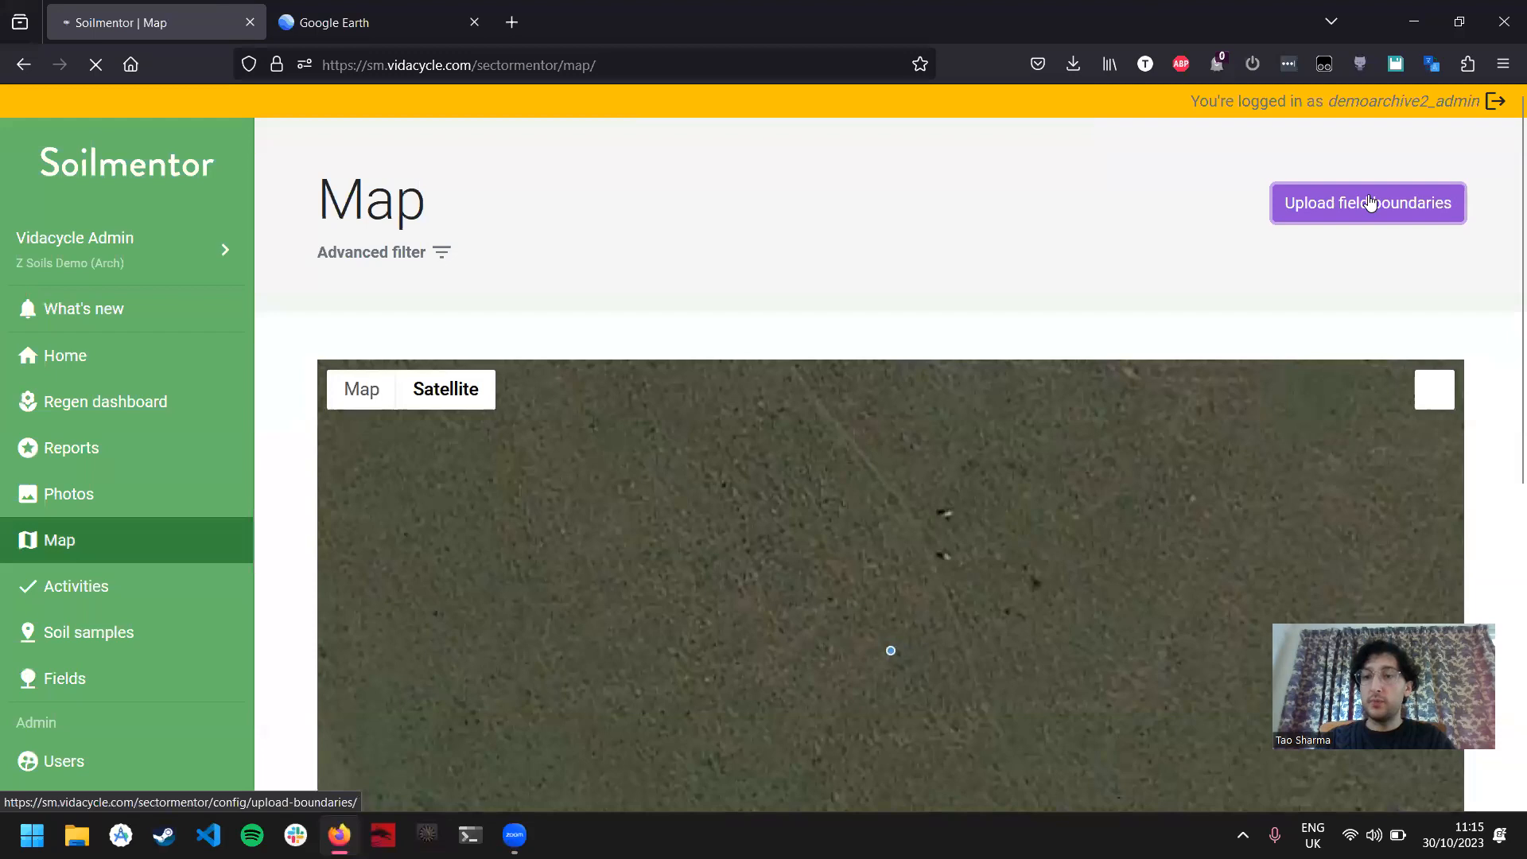
left_click(1369, 202)
scroll(1047, 345, "down", 1)
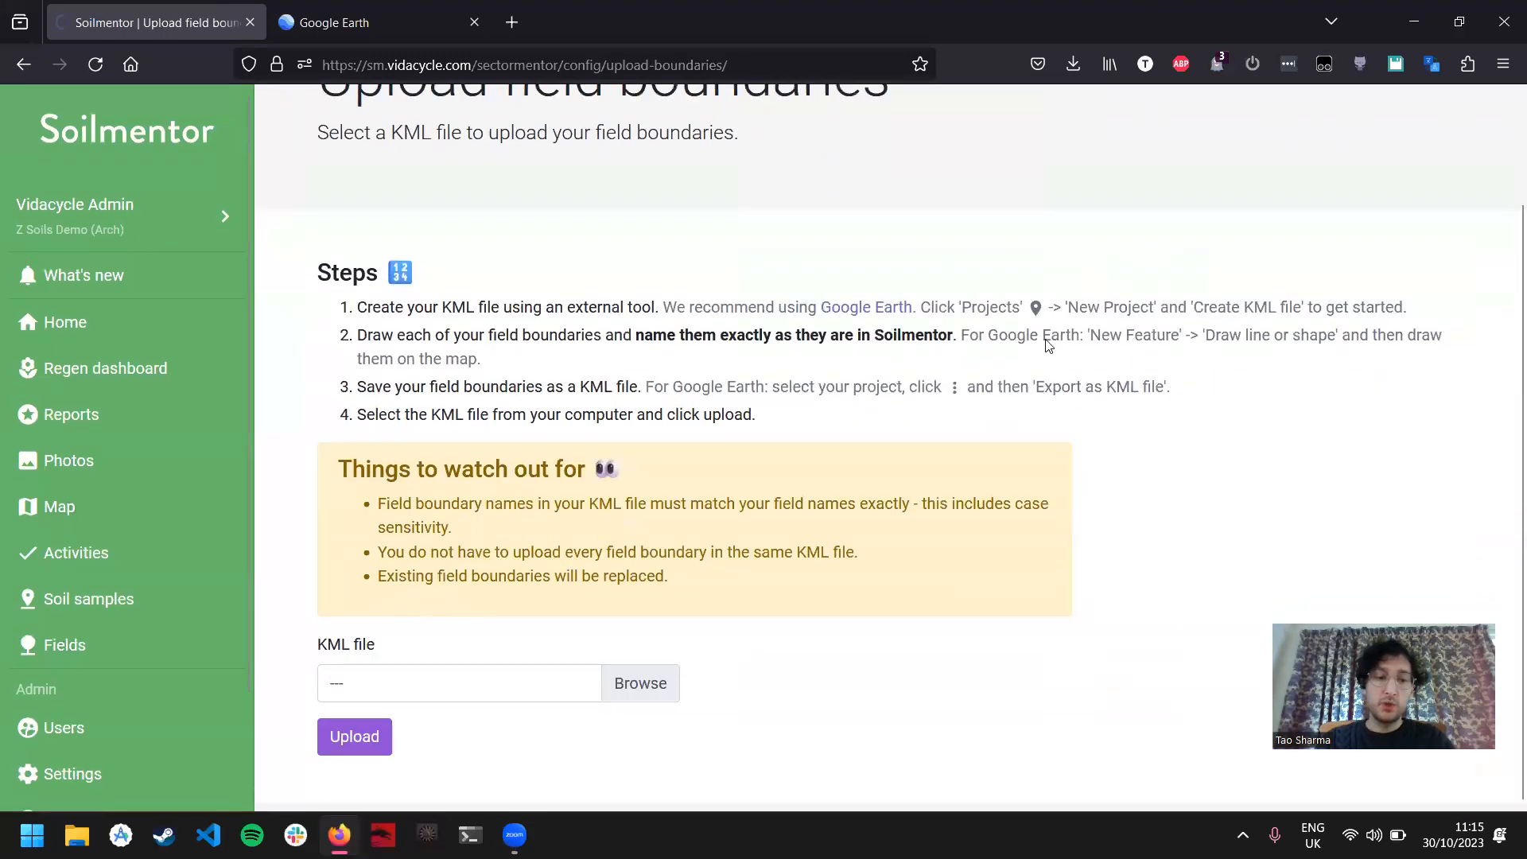
Step: Choose Soilmentor Field Boundaries.kml from the Downloads folder and upload it as the field boundaries
left_click(647, 683)
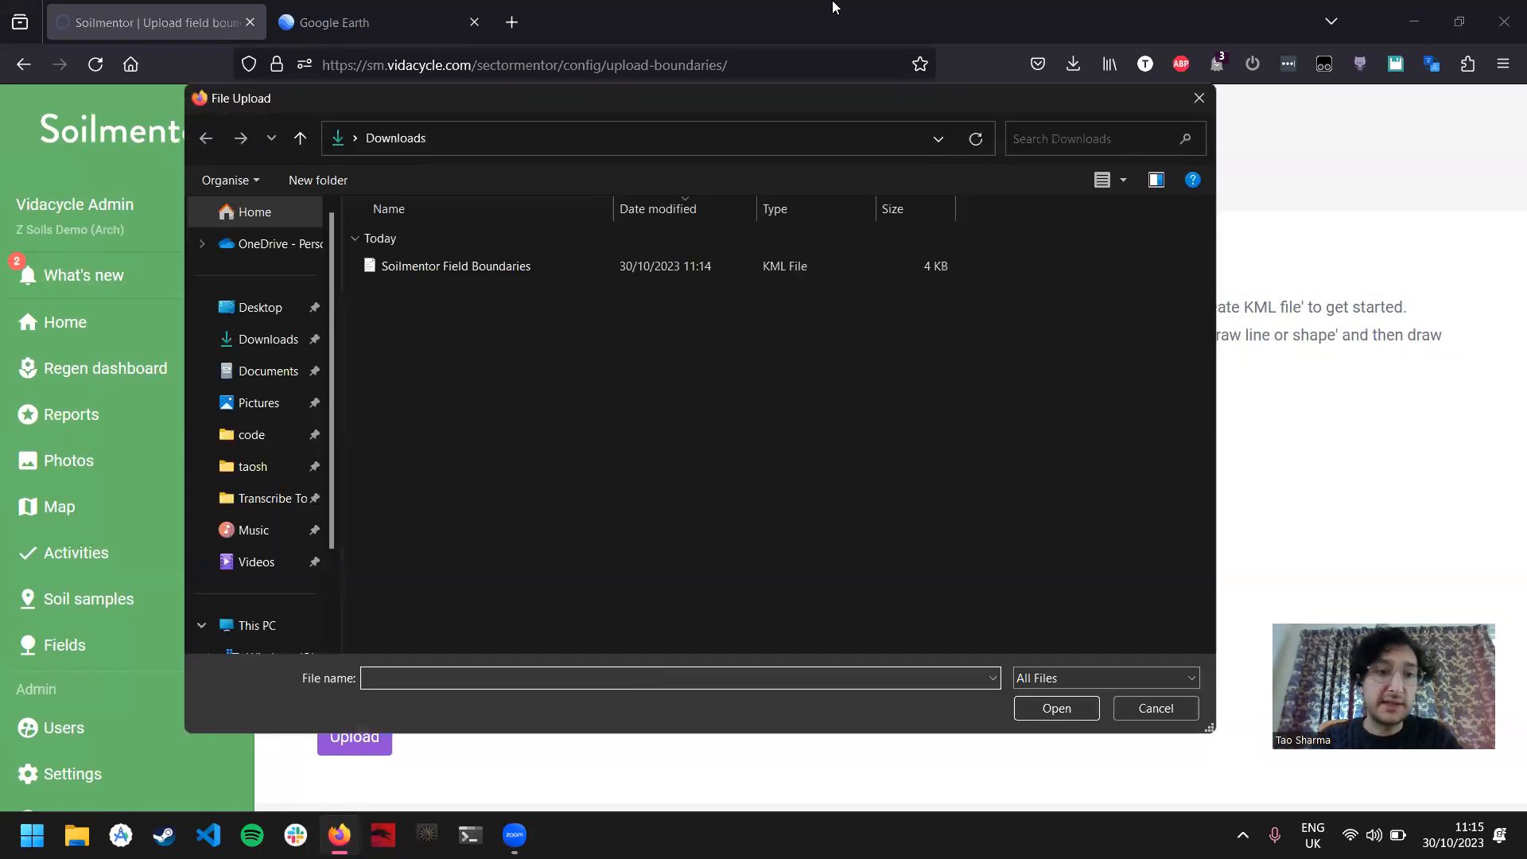
left_click(492, 264)
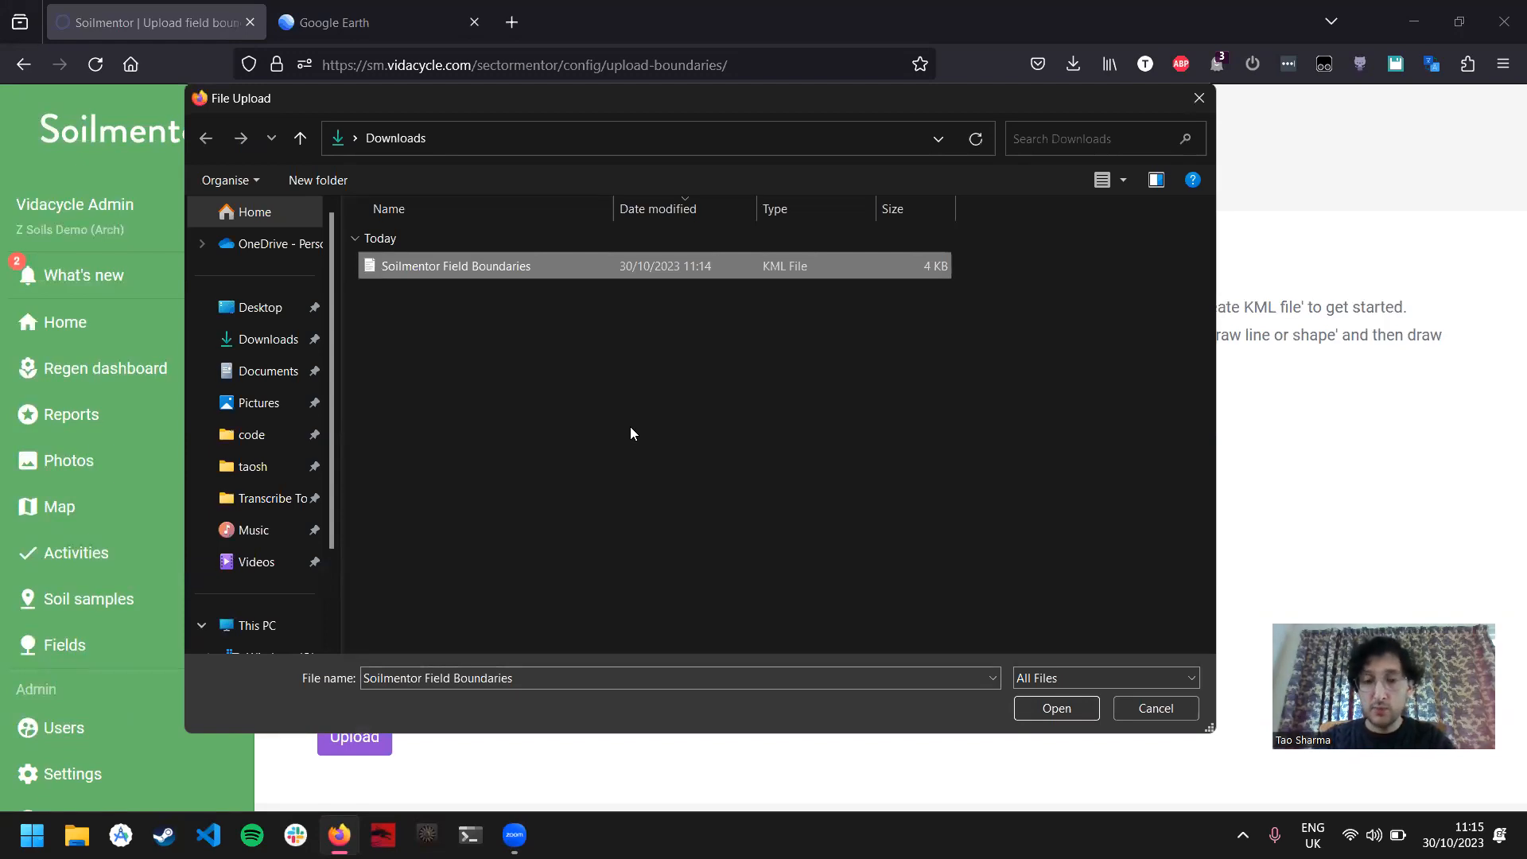
left_click(1064, 708)
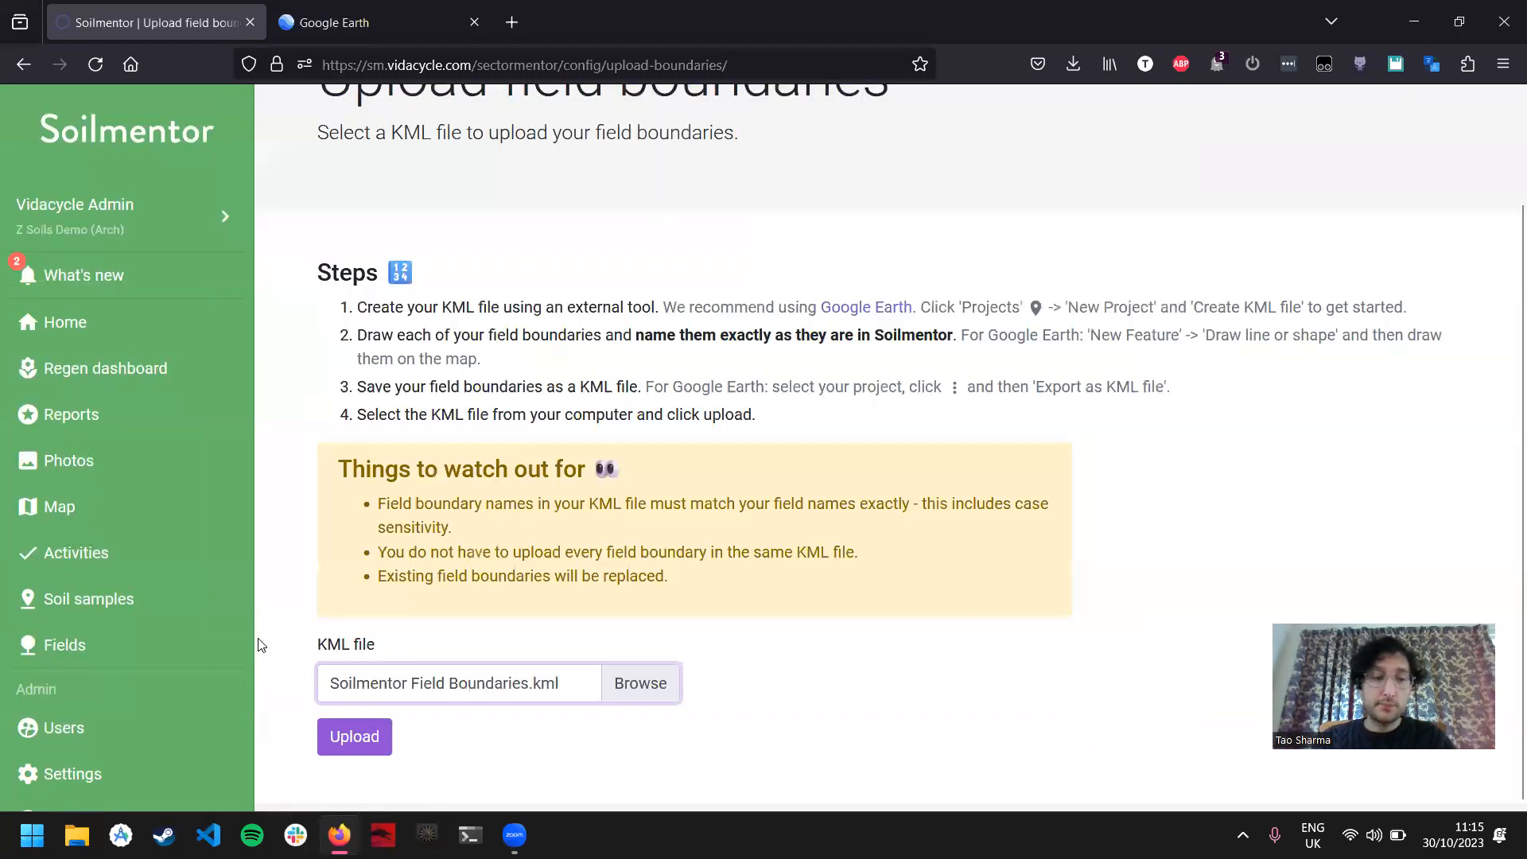
left_click(338, 743)
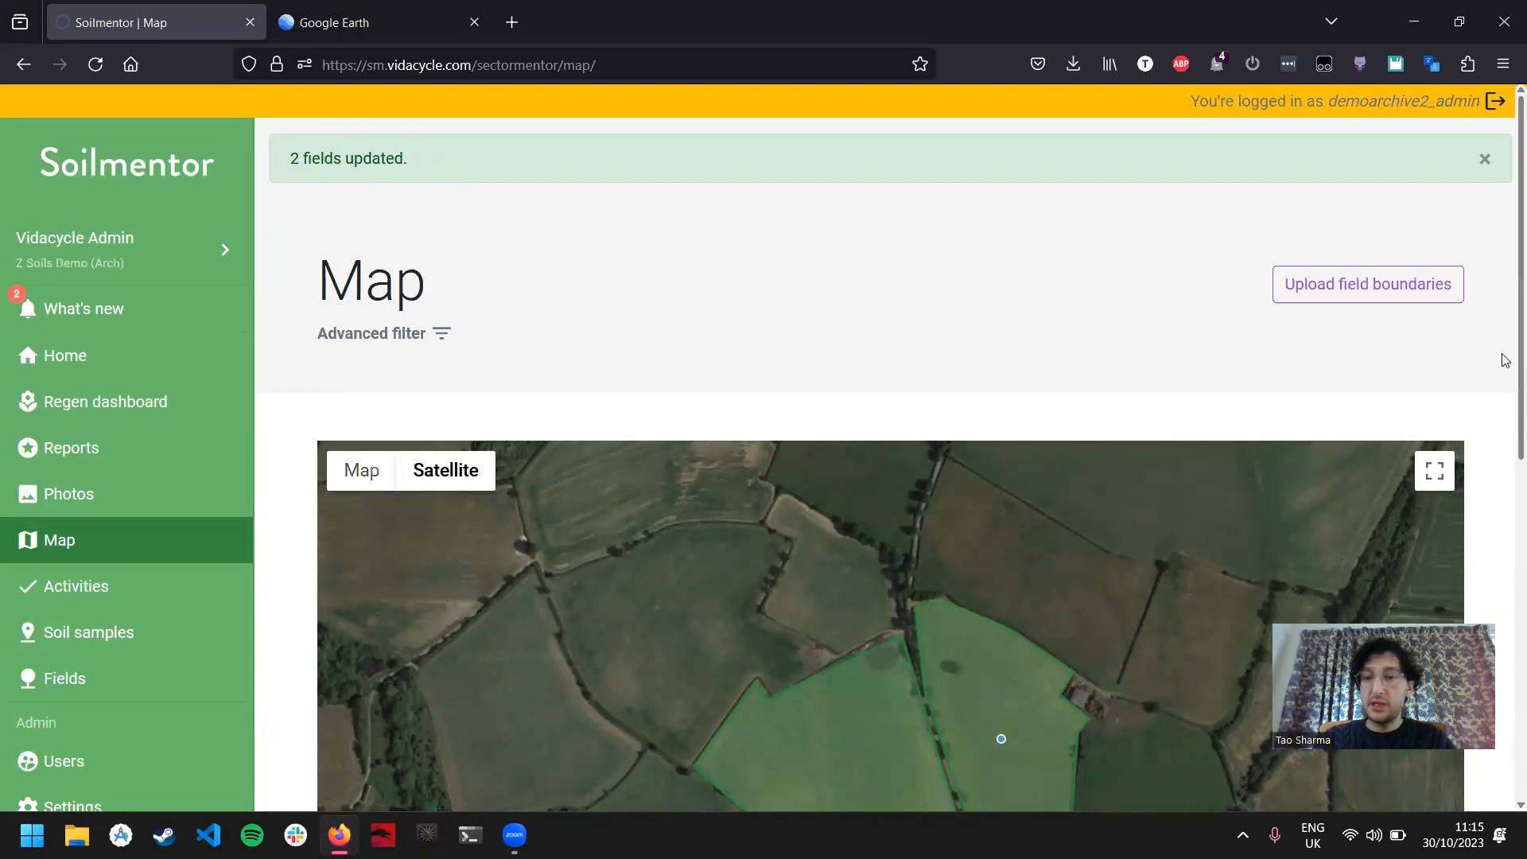
Step: Examine the uploaded field boundaries on the Soilmentor map and show the name label of the western field
scroll(1483, 365, "down", 2)
scroll(1487, 365, "down", 2)
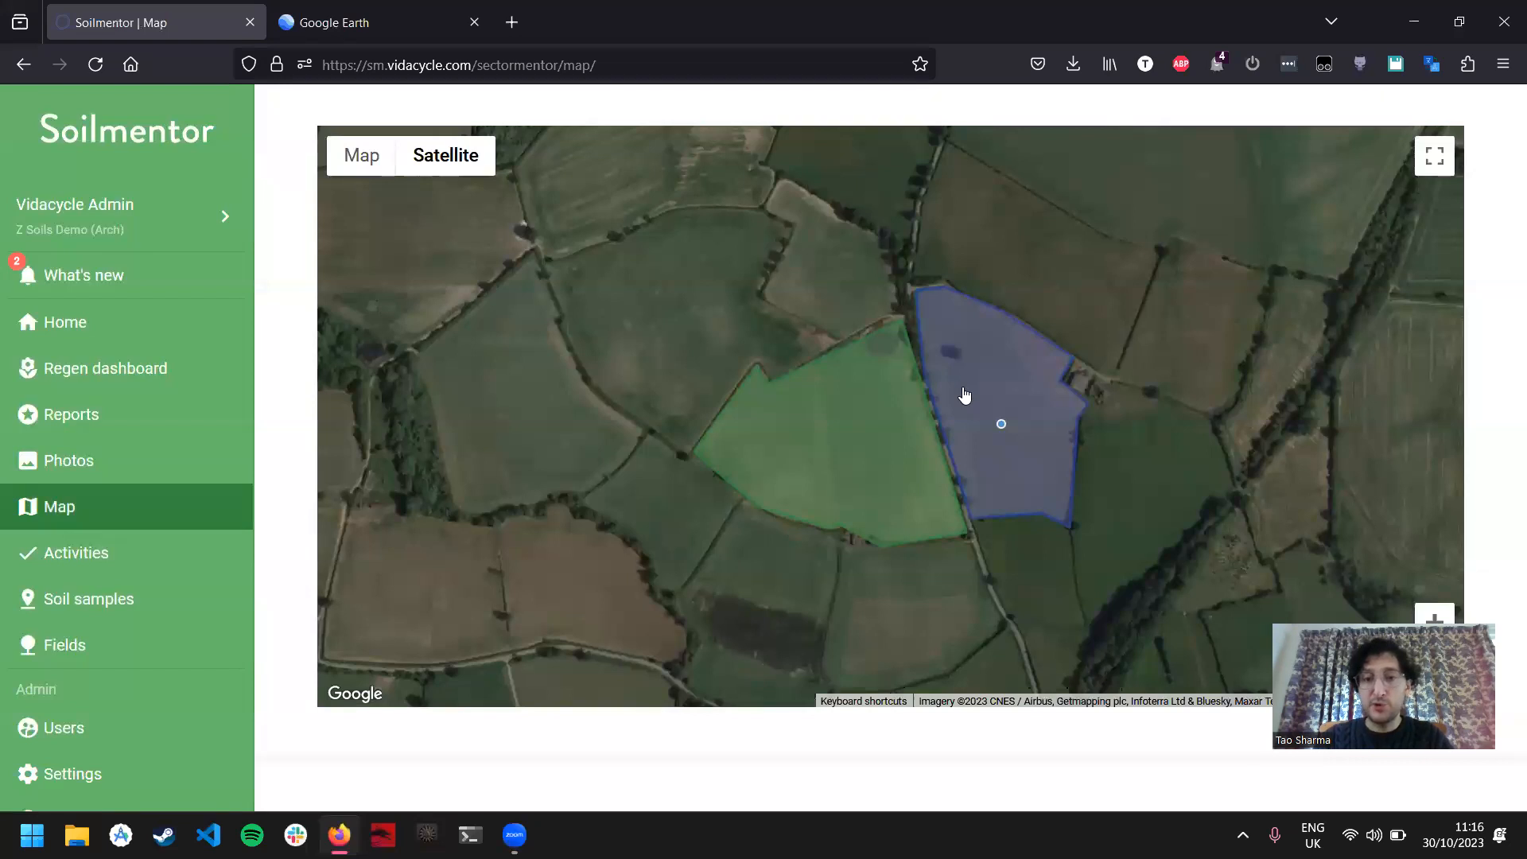
left_click(865, 419)
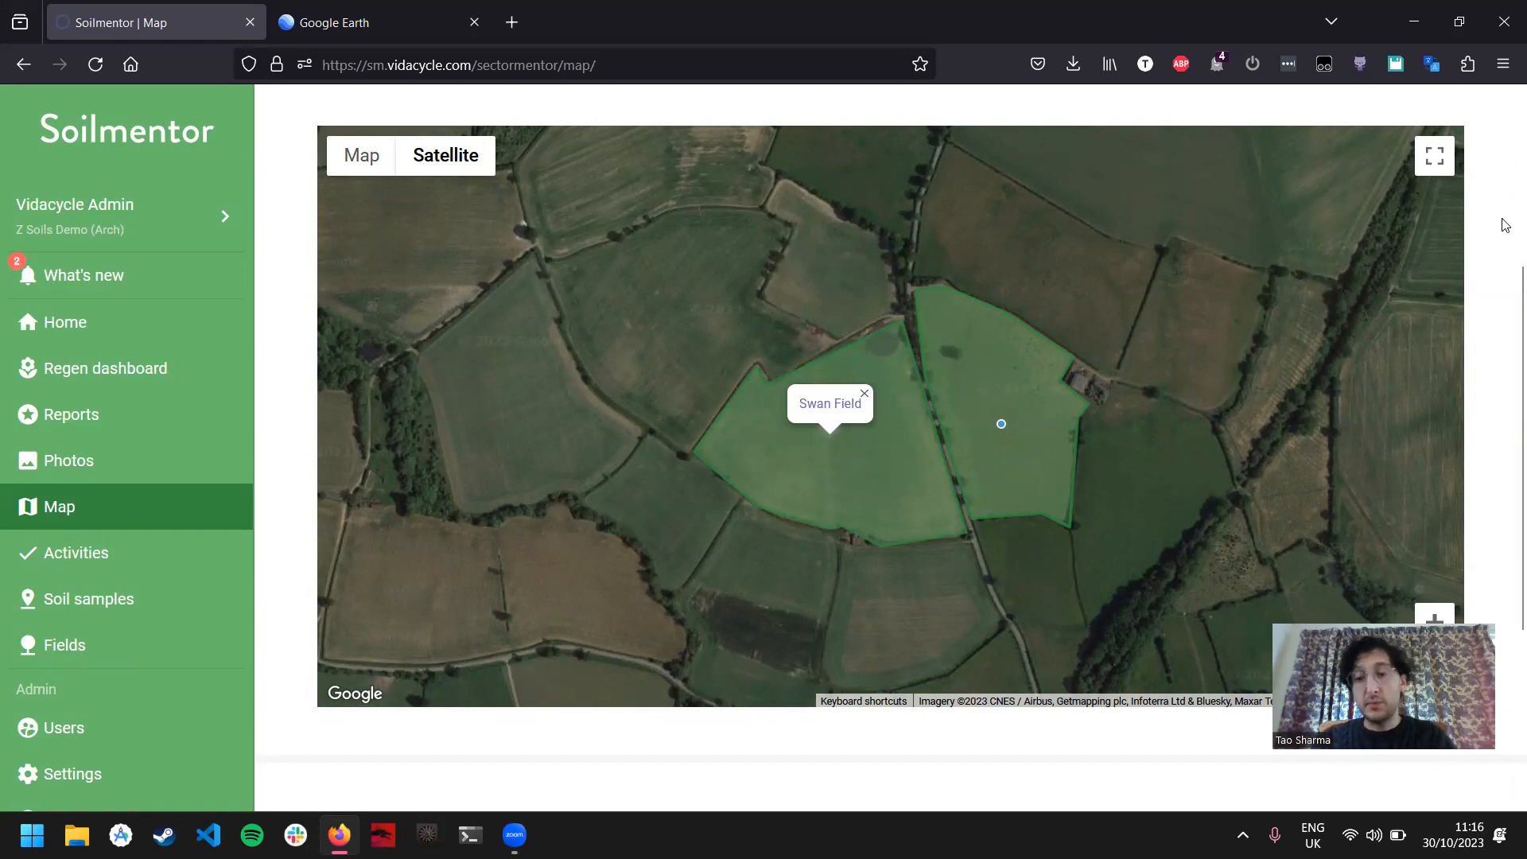
Step: Switch to Google Earth and delete the Swan Field polygon, followed by the entire Soilmentor Field Boundaries local KML file
left_click(357, 8)
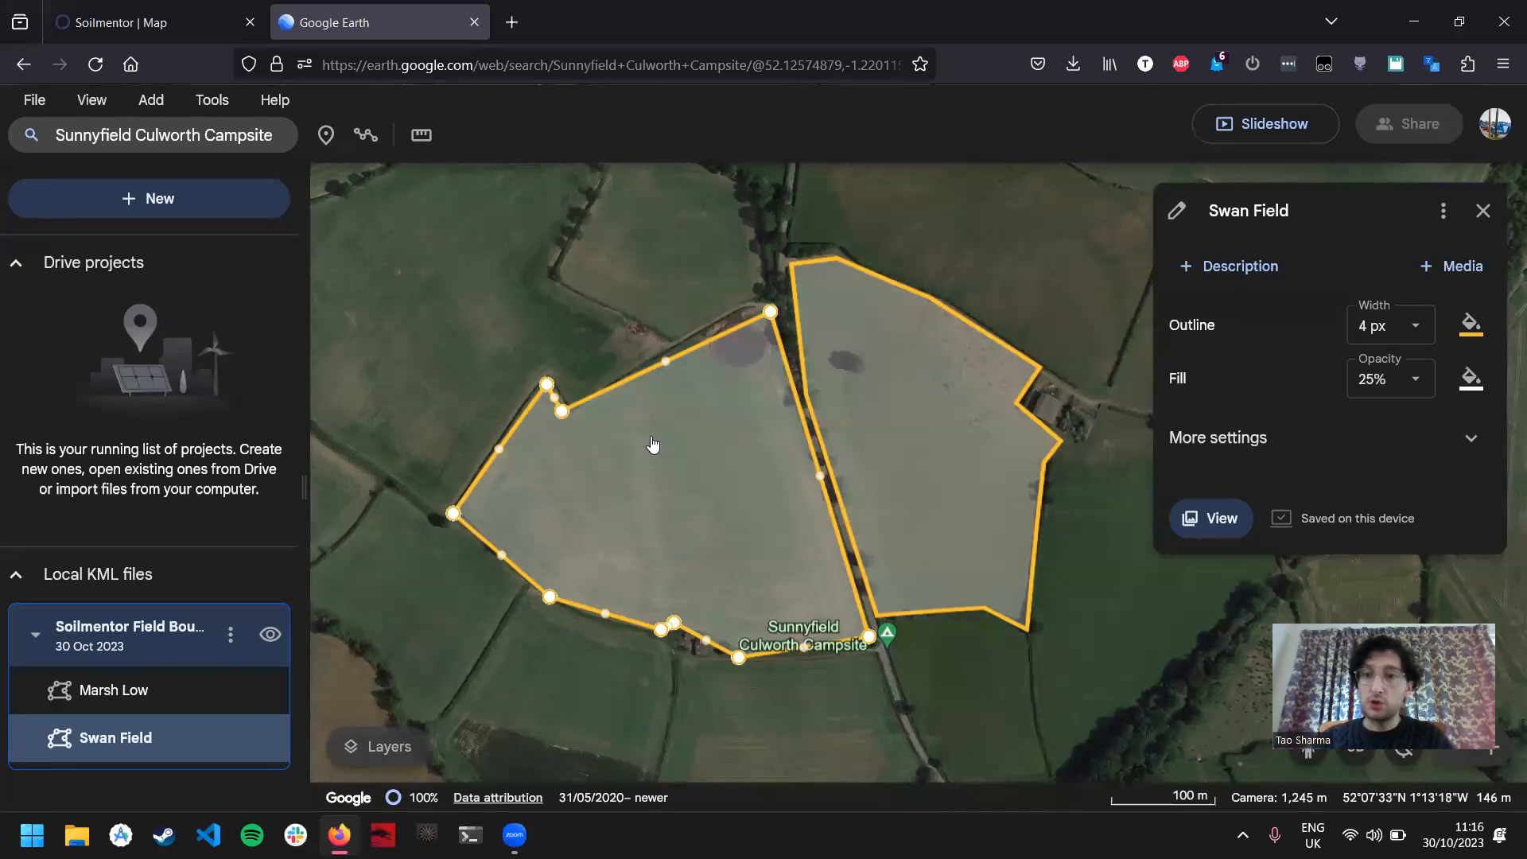
left_click(1441, 210)
left_click(1409, 228)
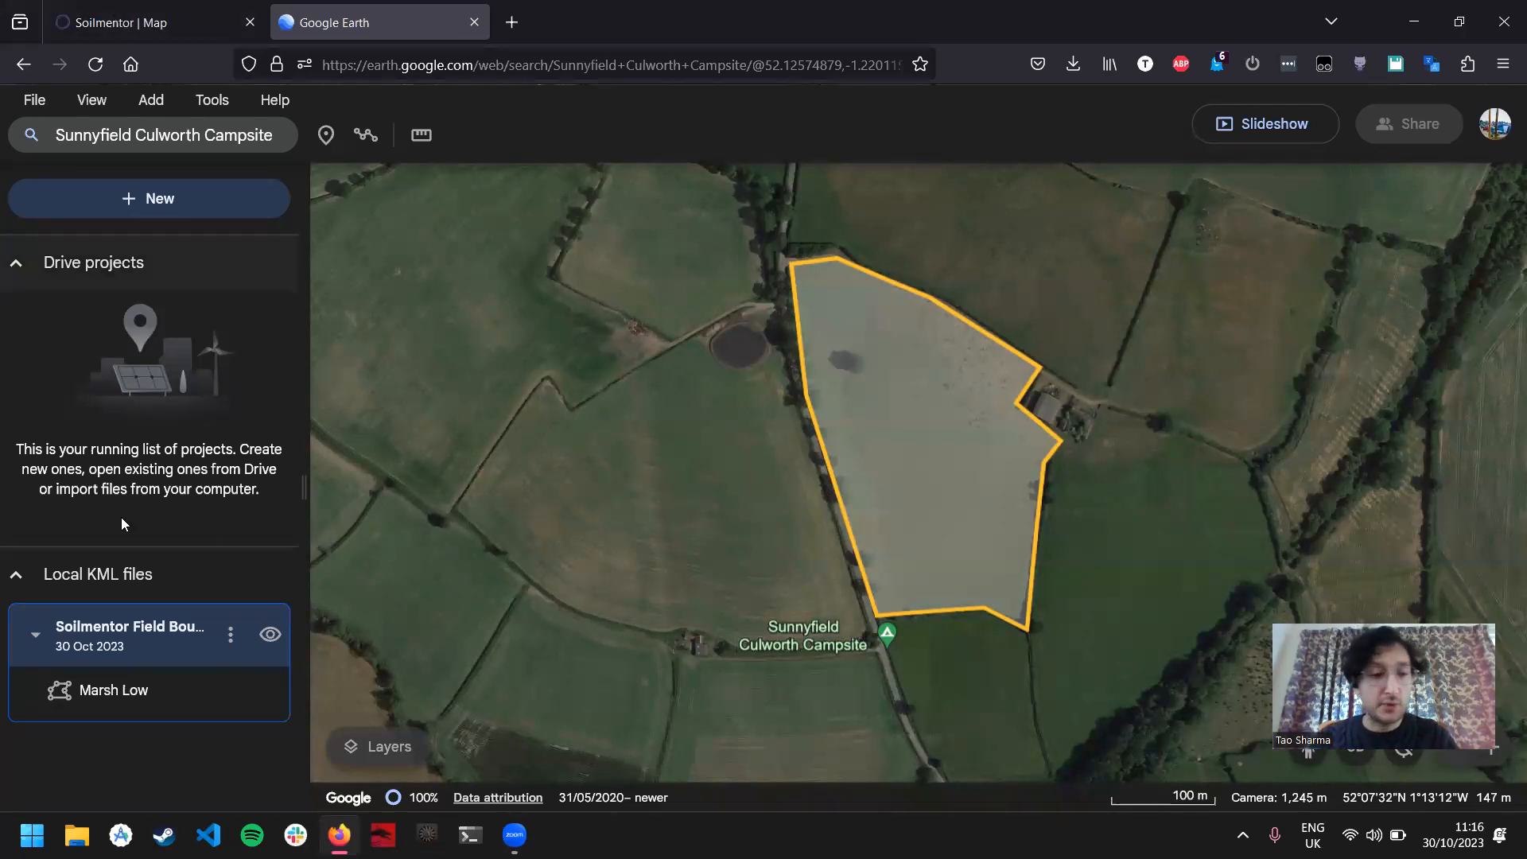
left_click(230, 633)
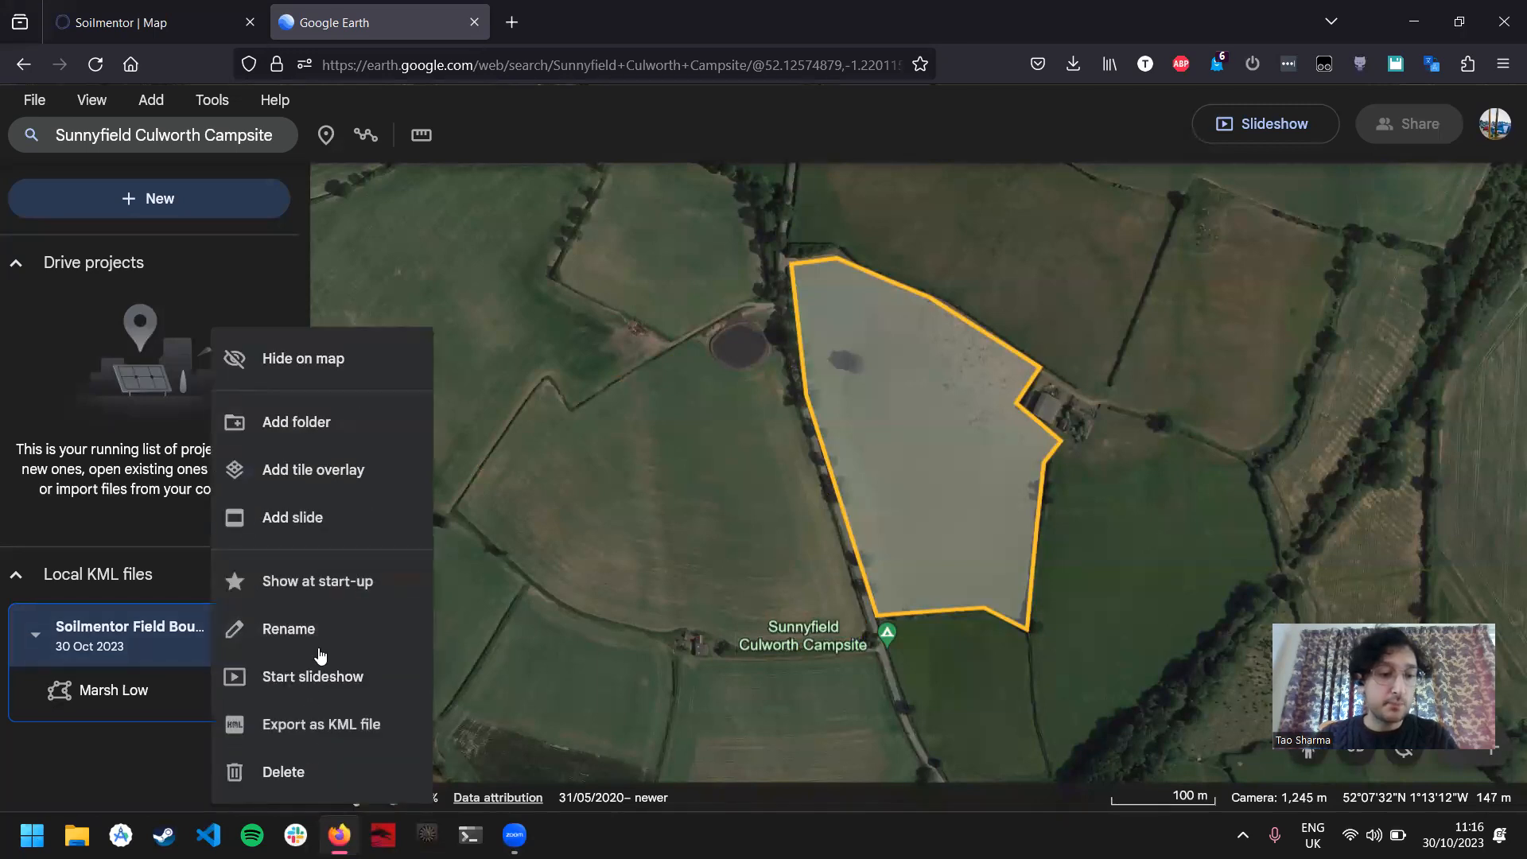
left_click(280, 772)
left_click(932, 501)
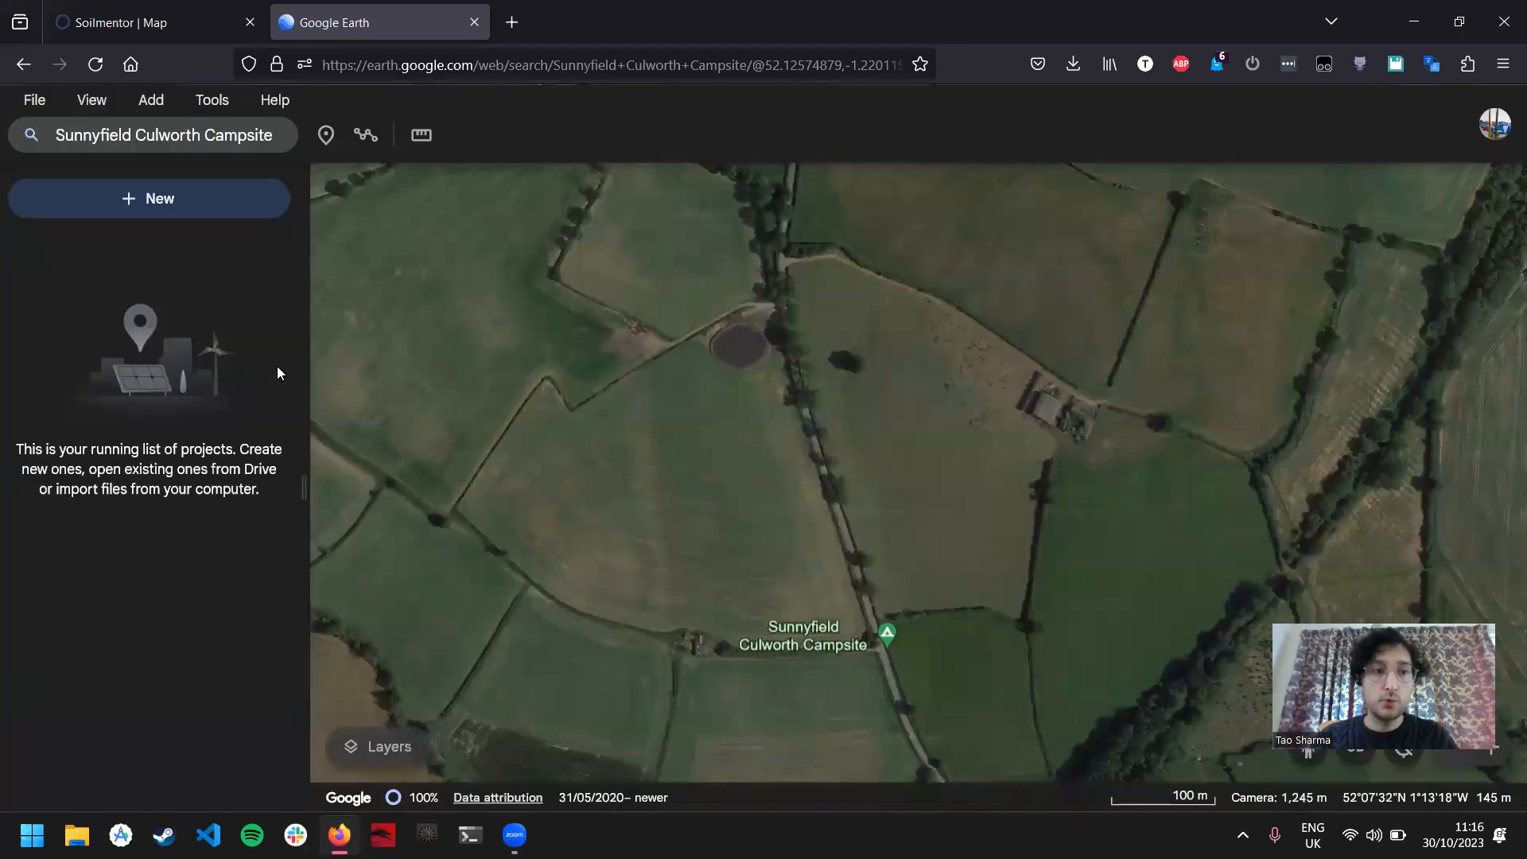
Step: Create a new local KML file and rename it as "Swan Field Boundary Update"
left_click(228, 204)
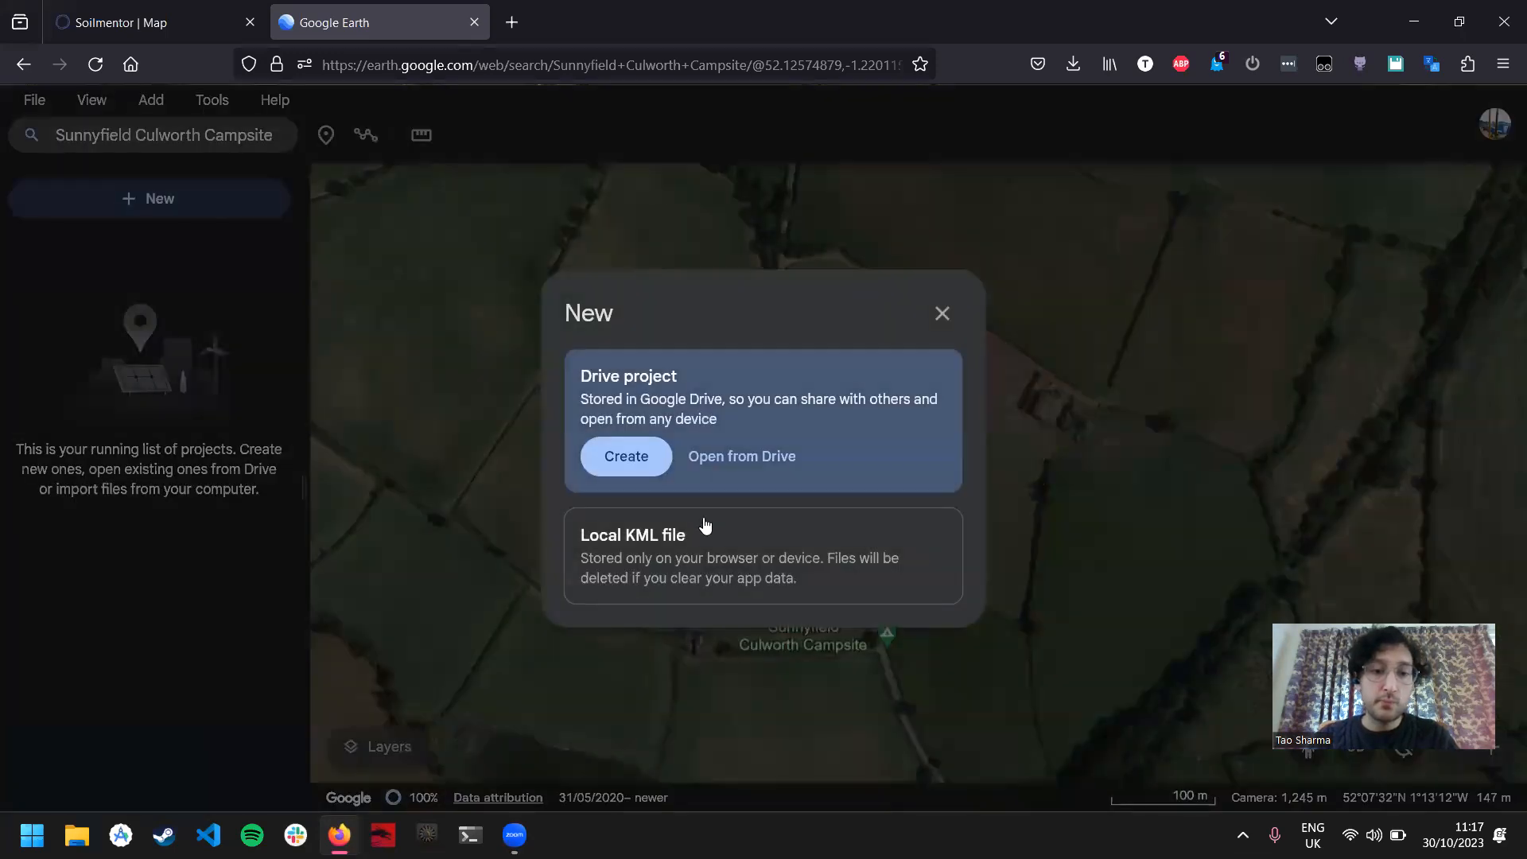
left_click(626, 567)
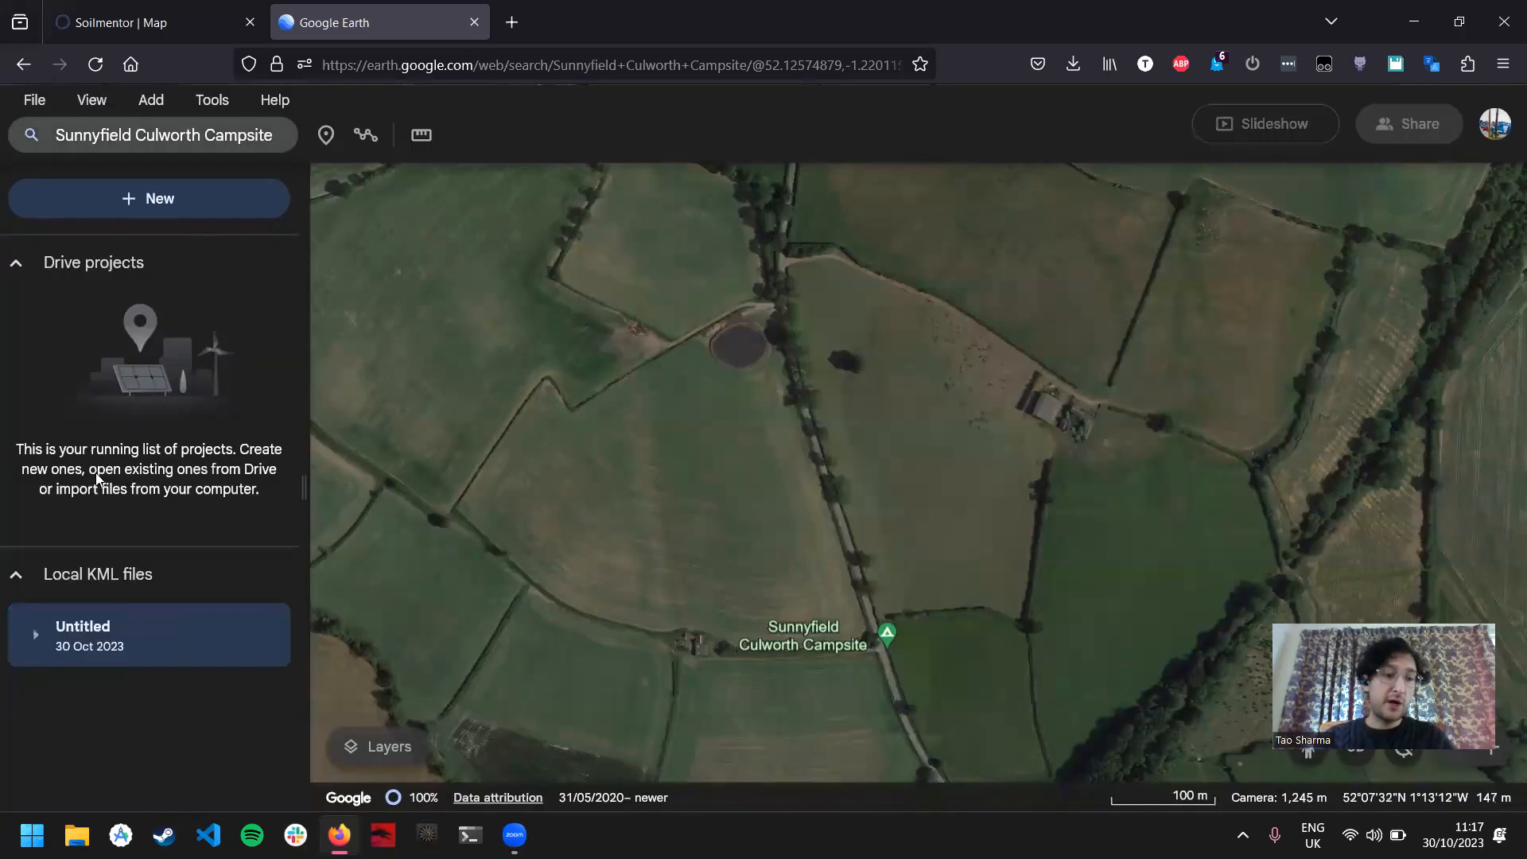
left_click(230, 634)
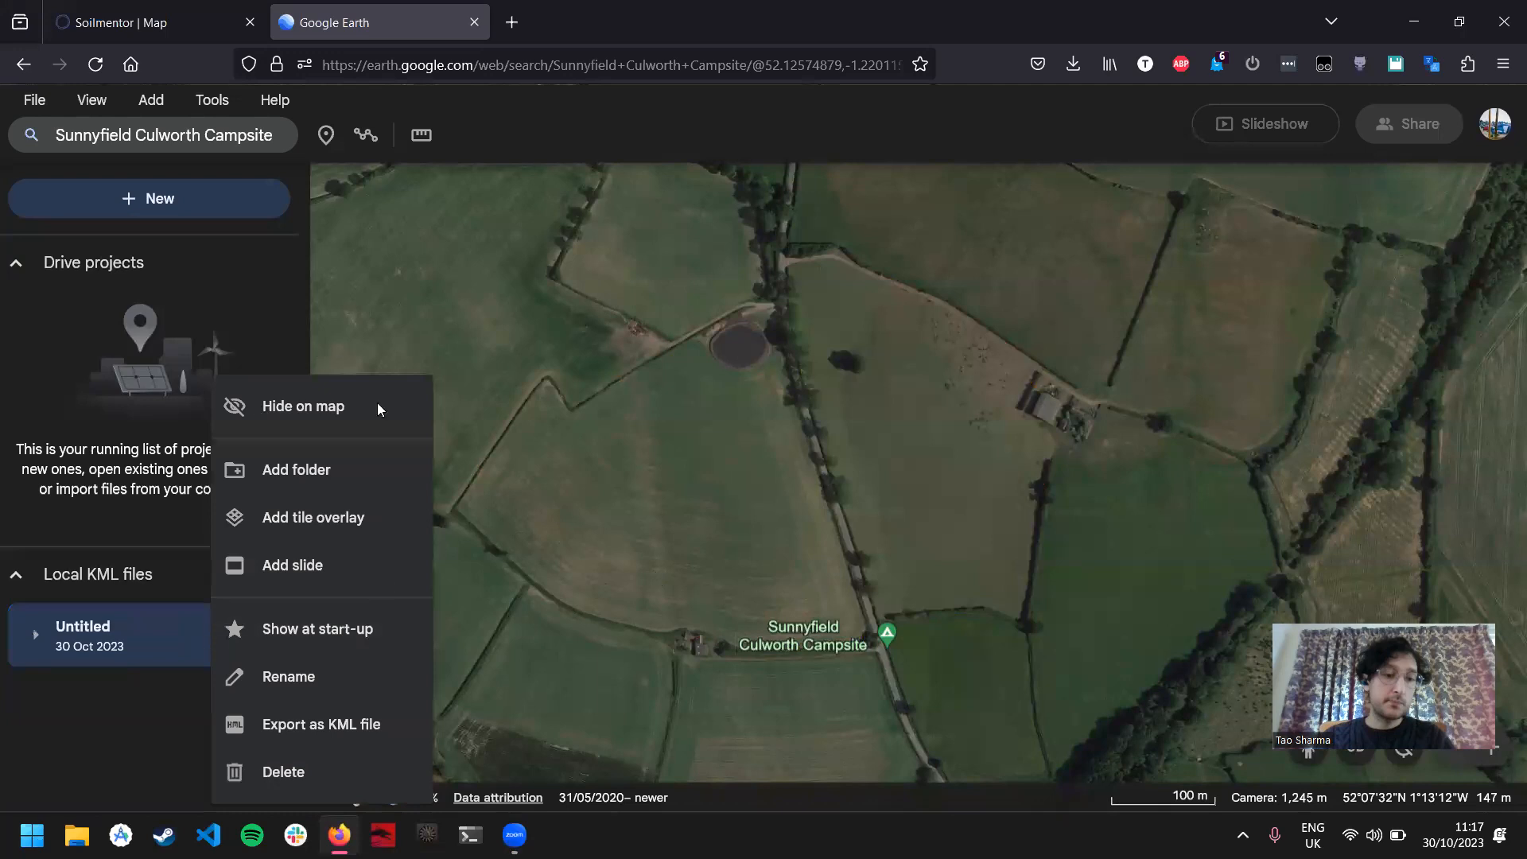
left_click(310, 676)
type("Swan F")
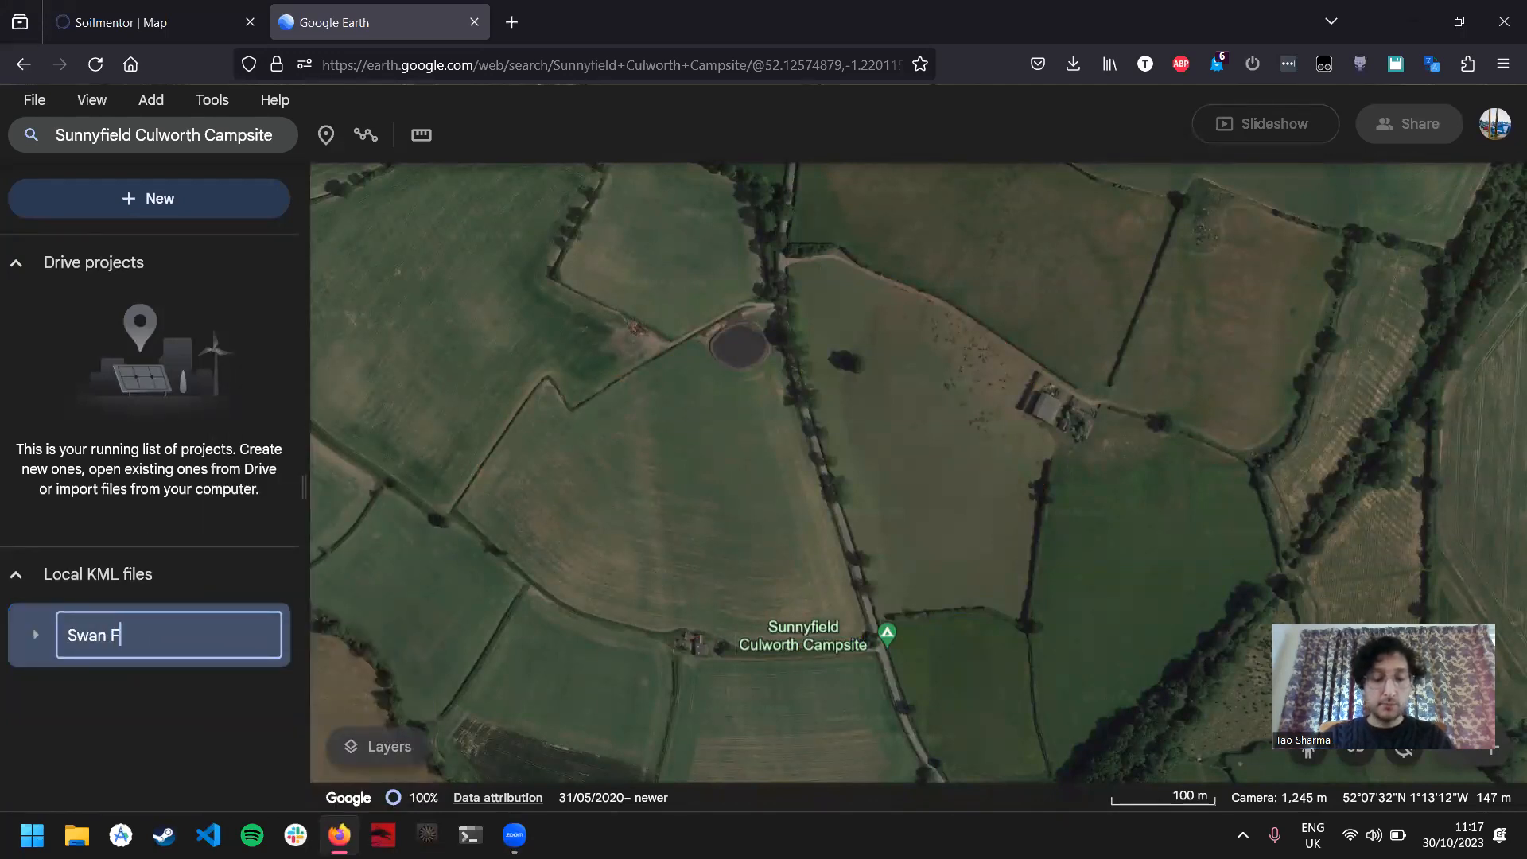
type("ield Bounda")
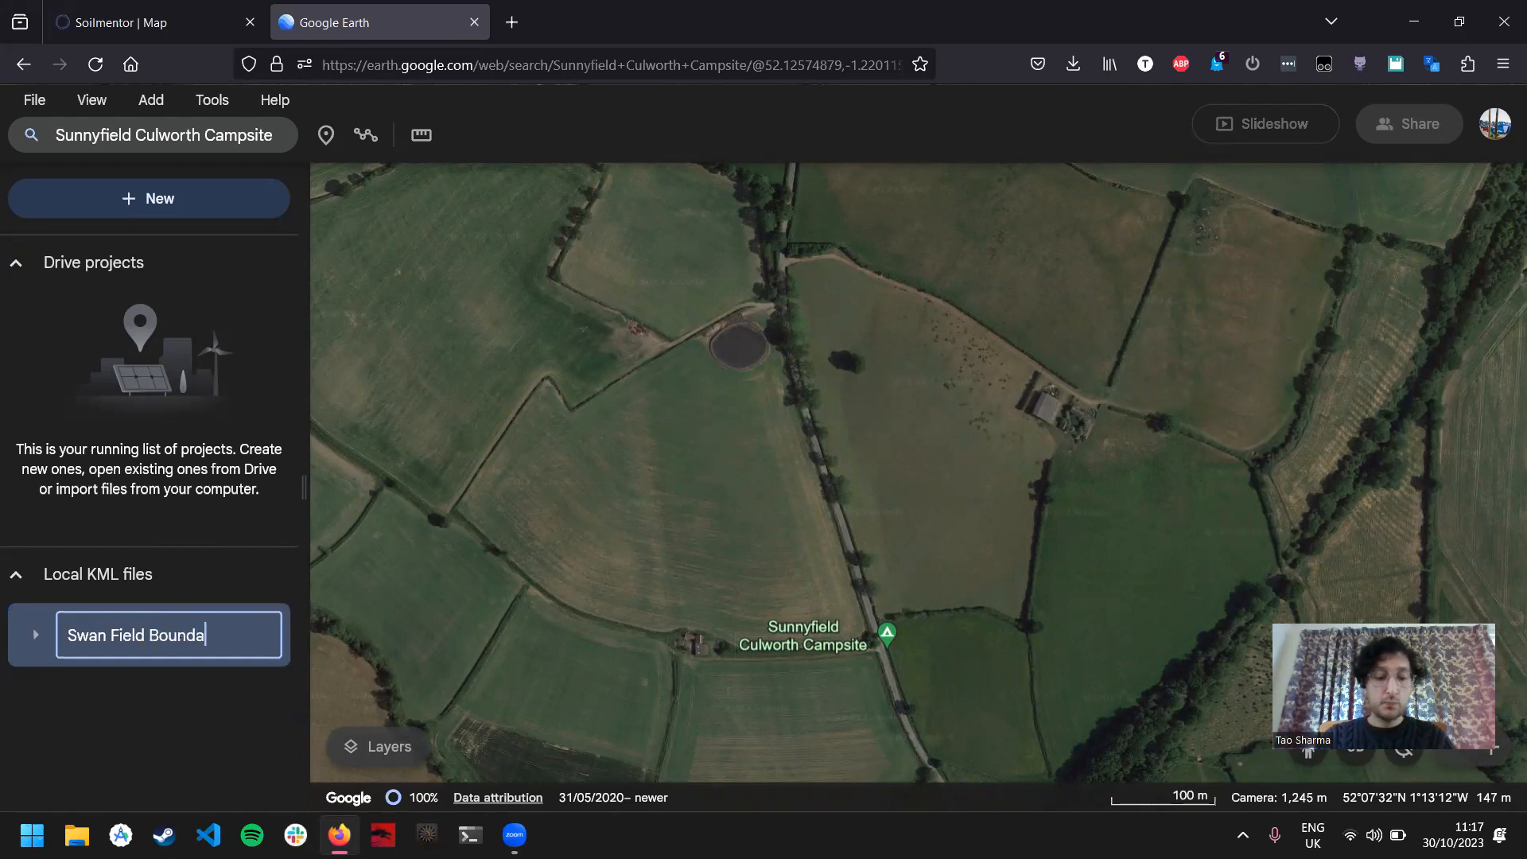
type("ry Update")
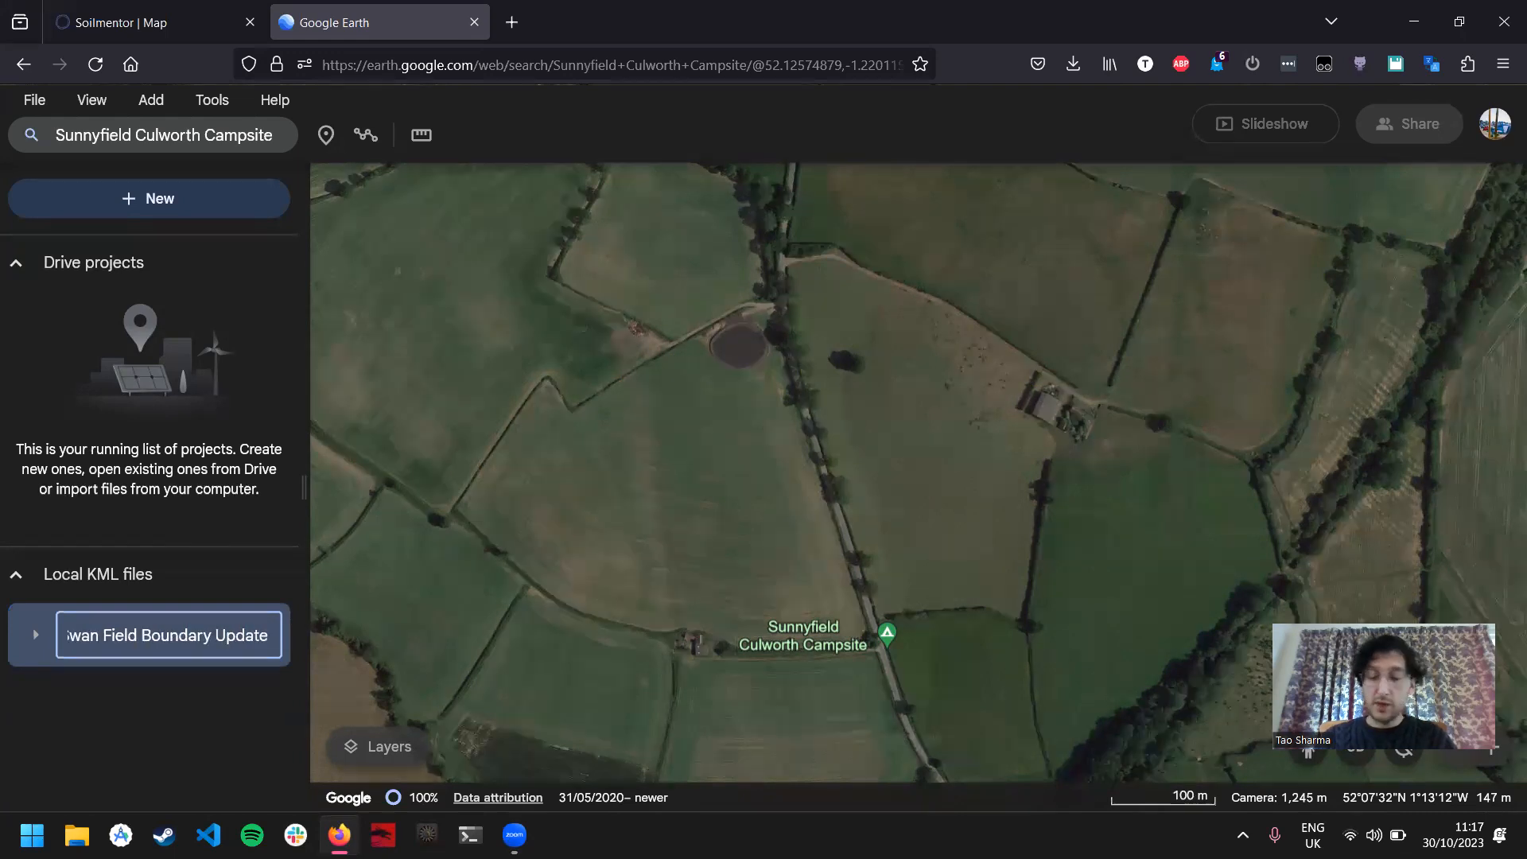
key("Return")
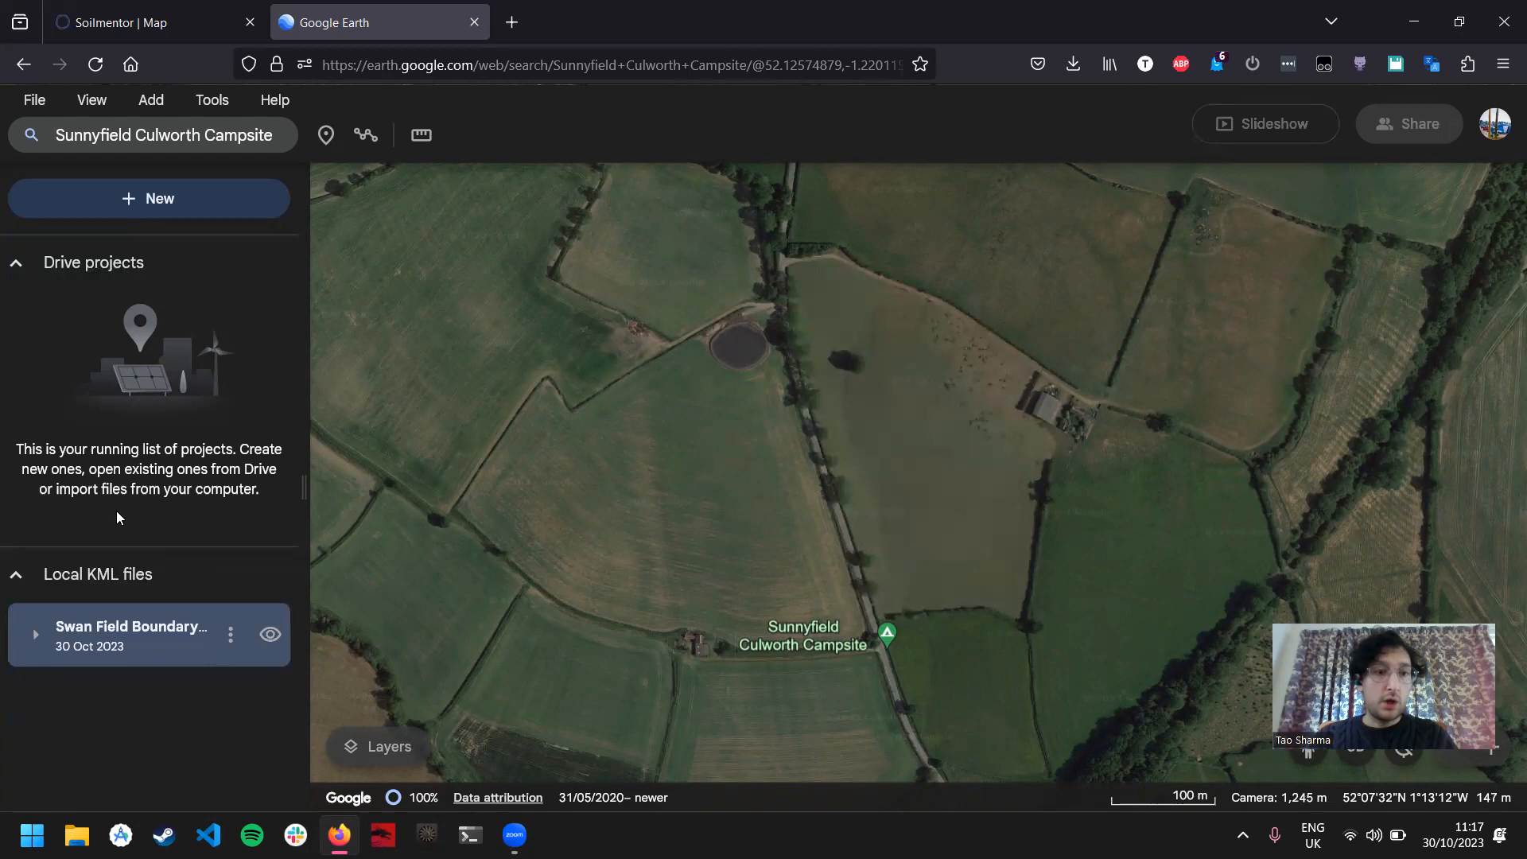
scroll(978, 428, "up", 1)
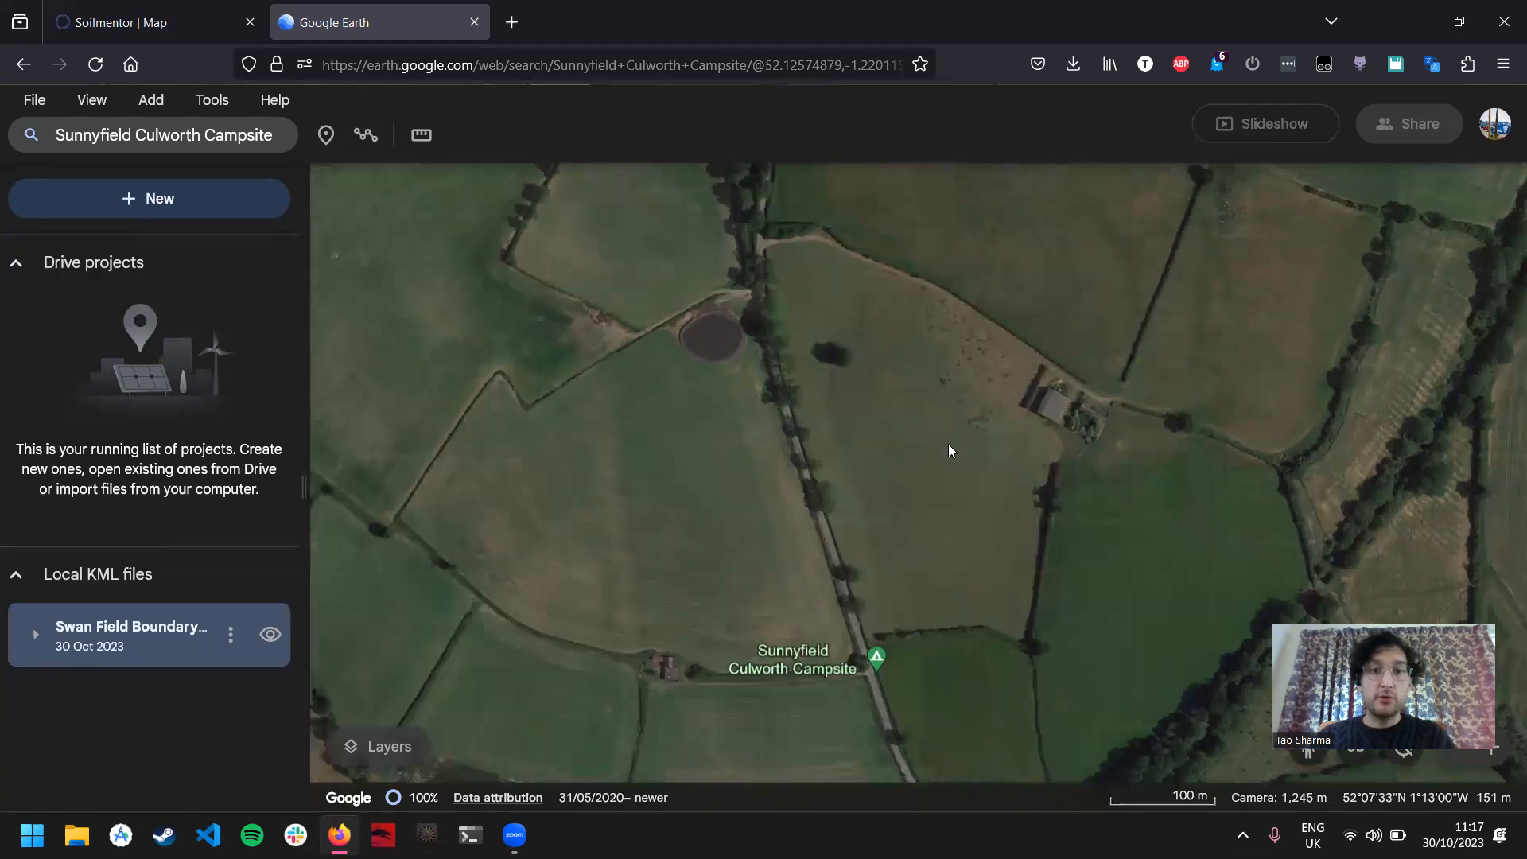
Step: Draw a closed seven-point polygon of about 30,083 m² around the small field north-west of the round pond, west of the road
left_click_drag(814, 351, 869, 436)
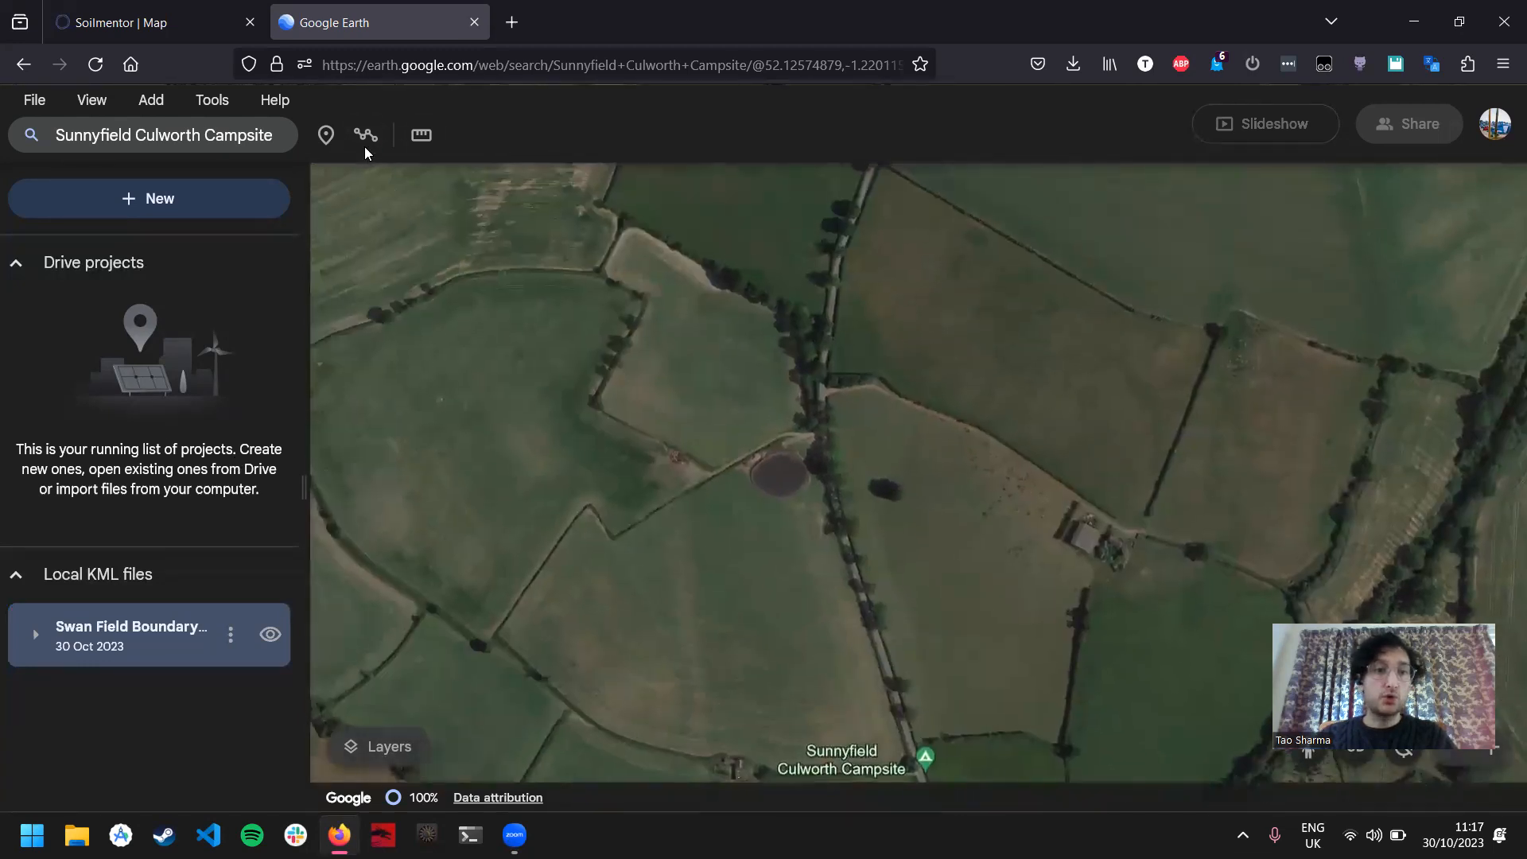
left_click(366, 136)
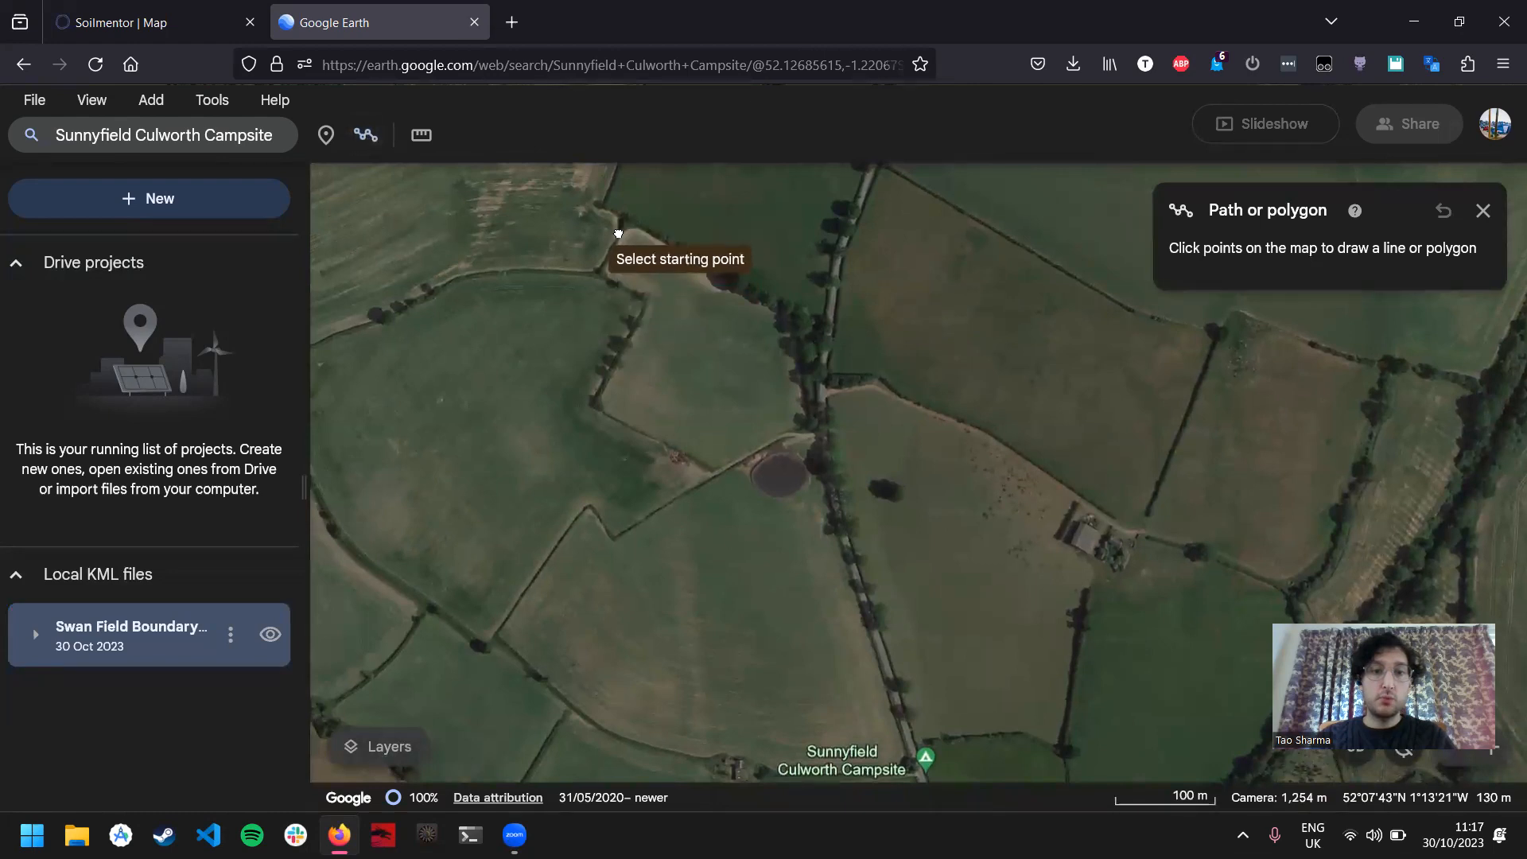
left_click(624, 228)
left_click(607, 280)
left_click(646, 308)
left_click(590, 401)
left_click(709, 476)
left_click(809, 430)
left_click(790, 319)
left_click(630, 229)
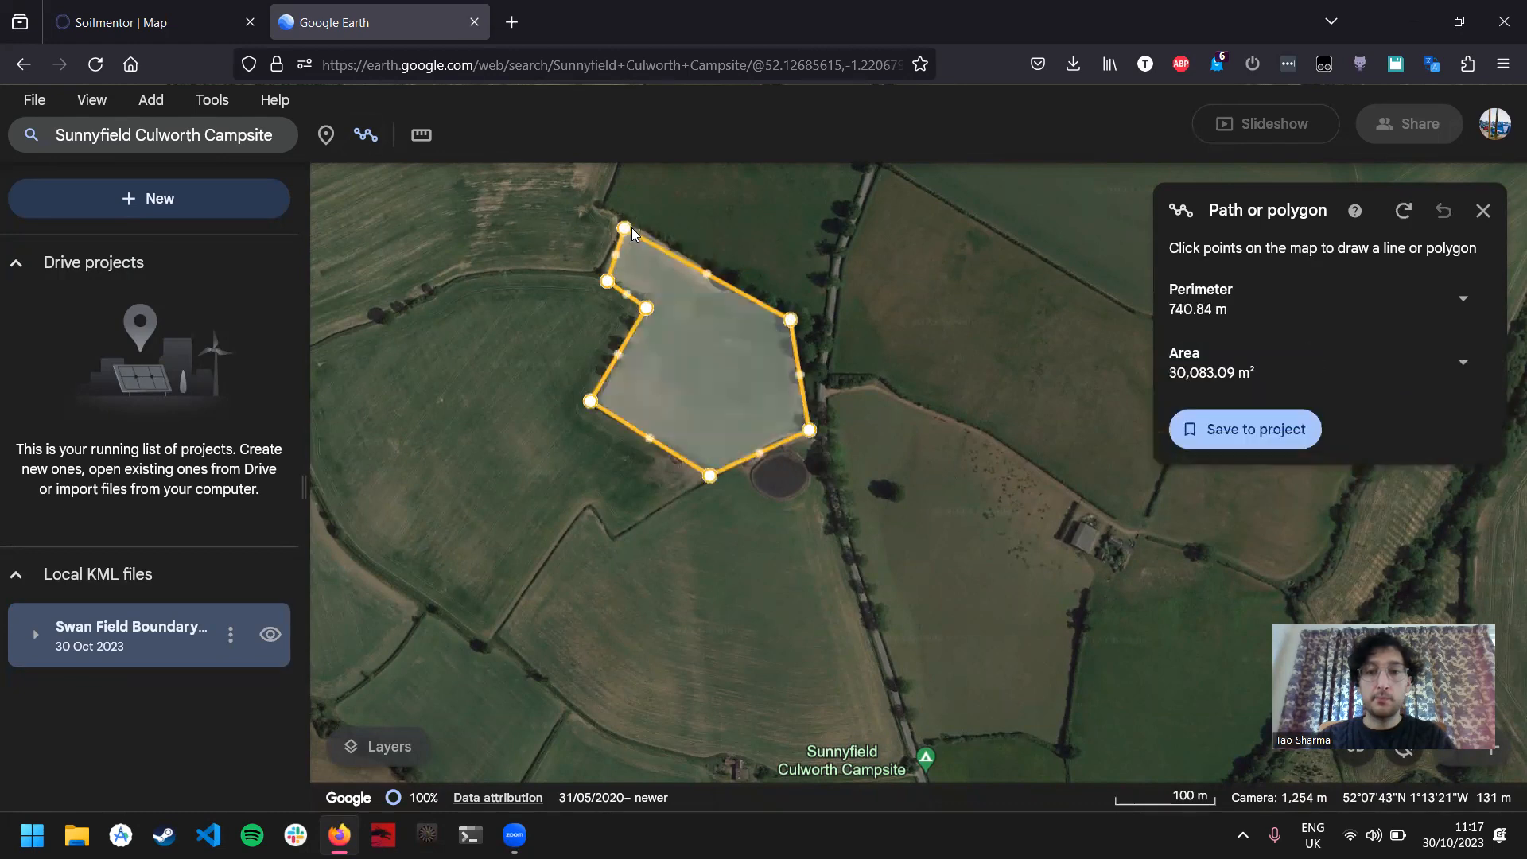
Step: Save the polygon to the project under the name "Swan Field" and export the Swan Field Boundary Update project as a KML file
left_click(1256, 430)
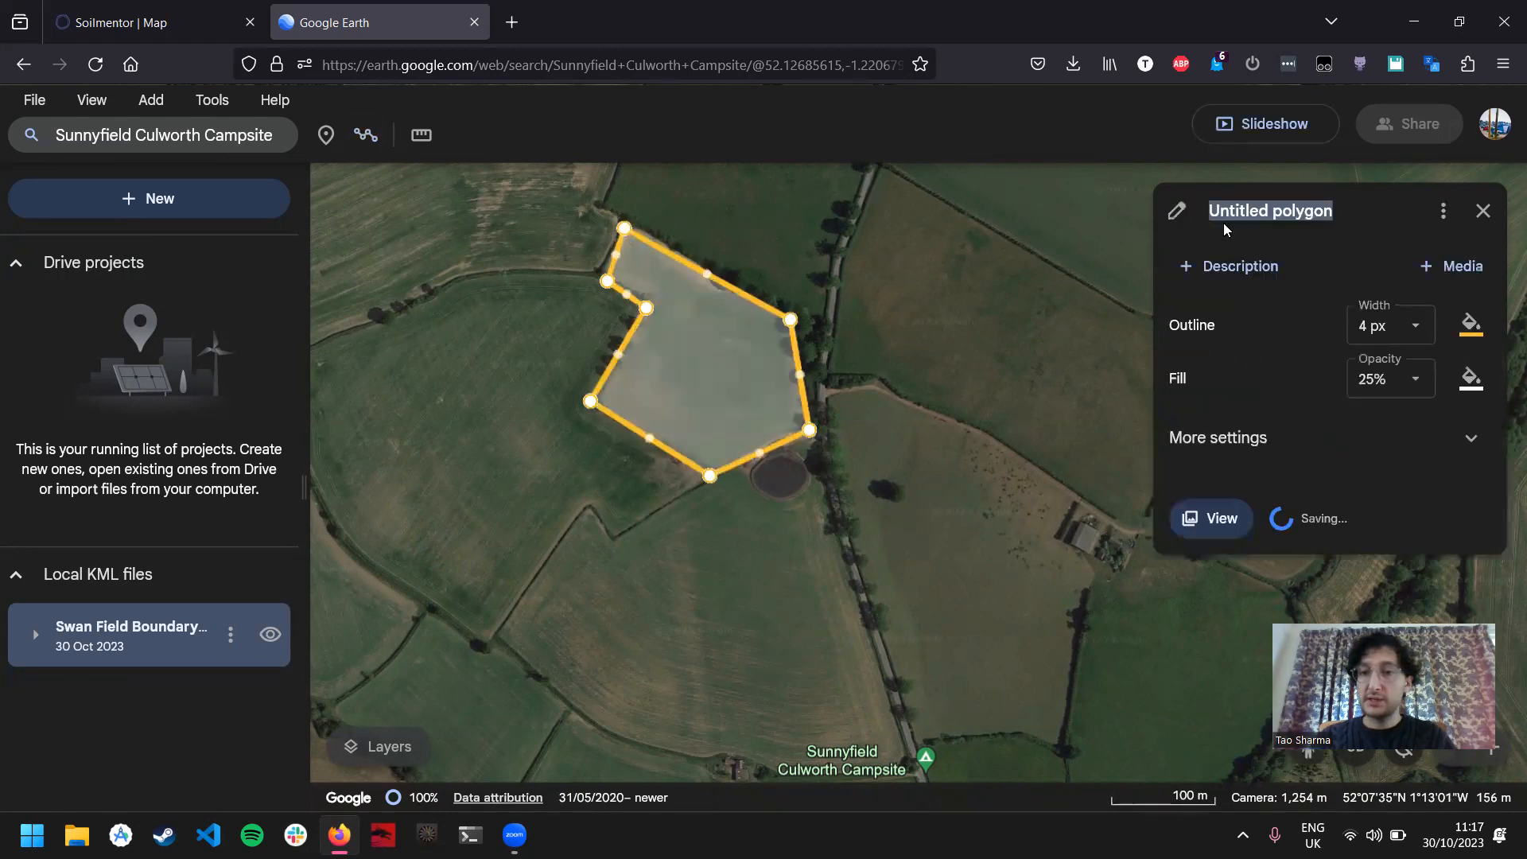
type("Swan Field")
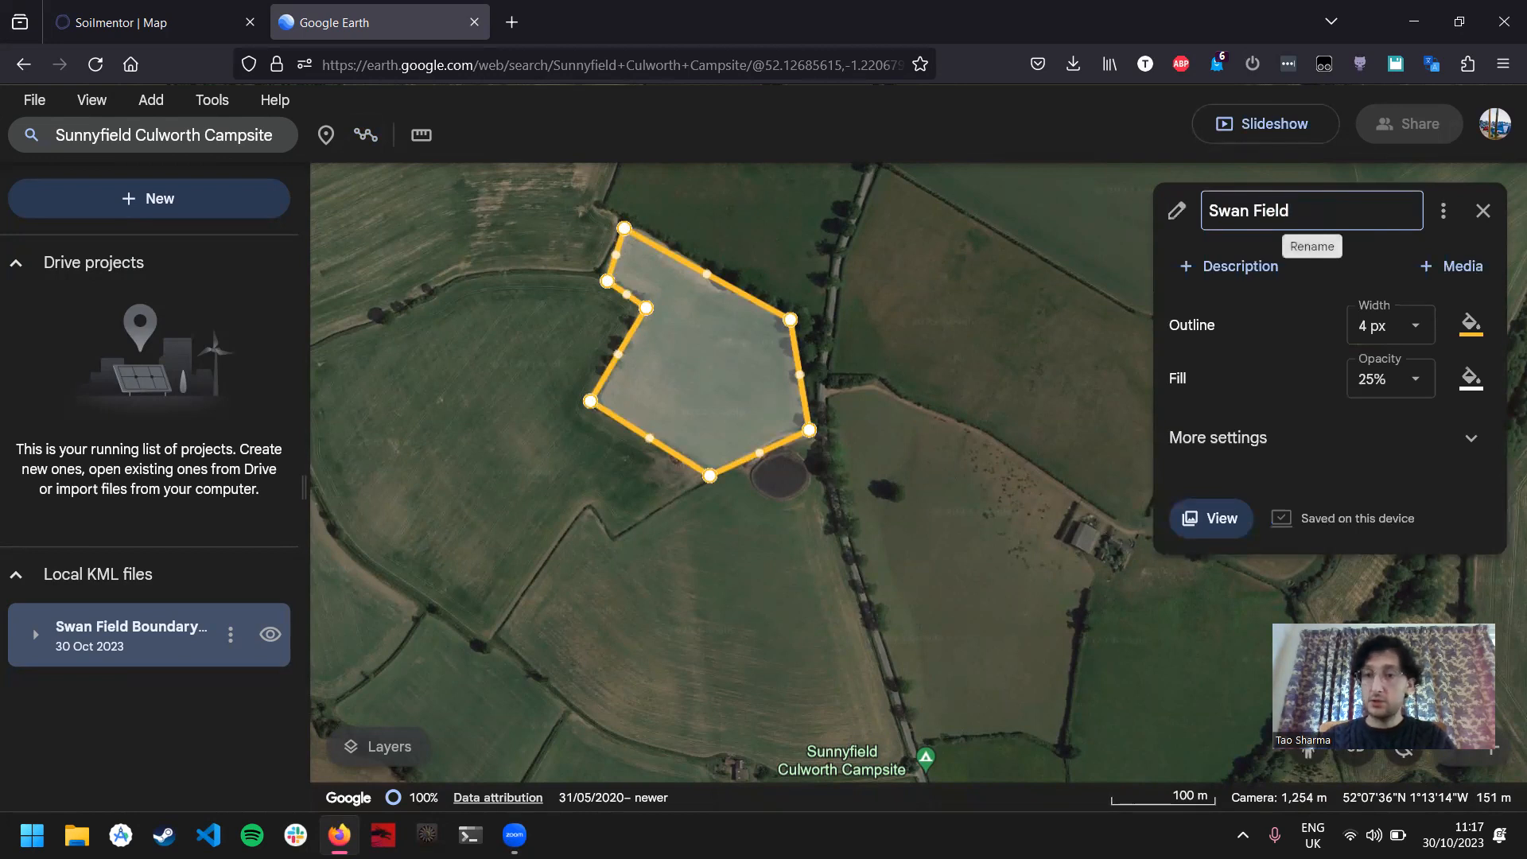
key("Return")
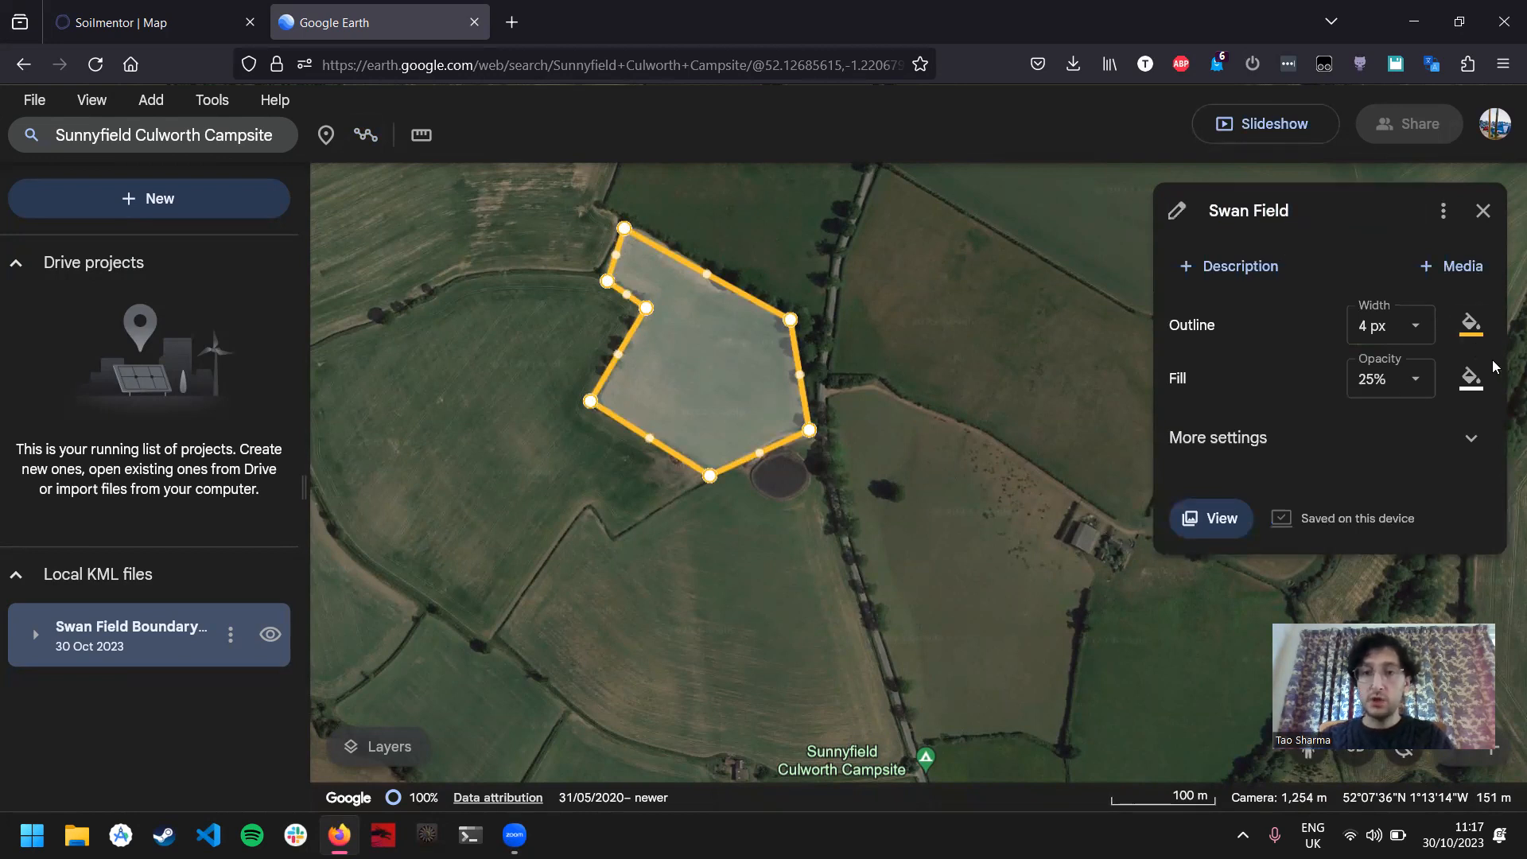
left_click(230, 633)
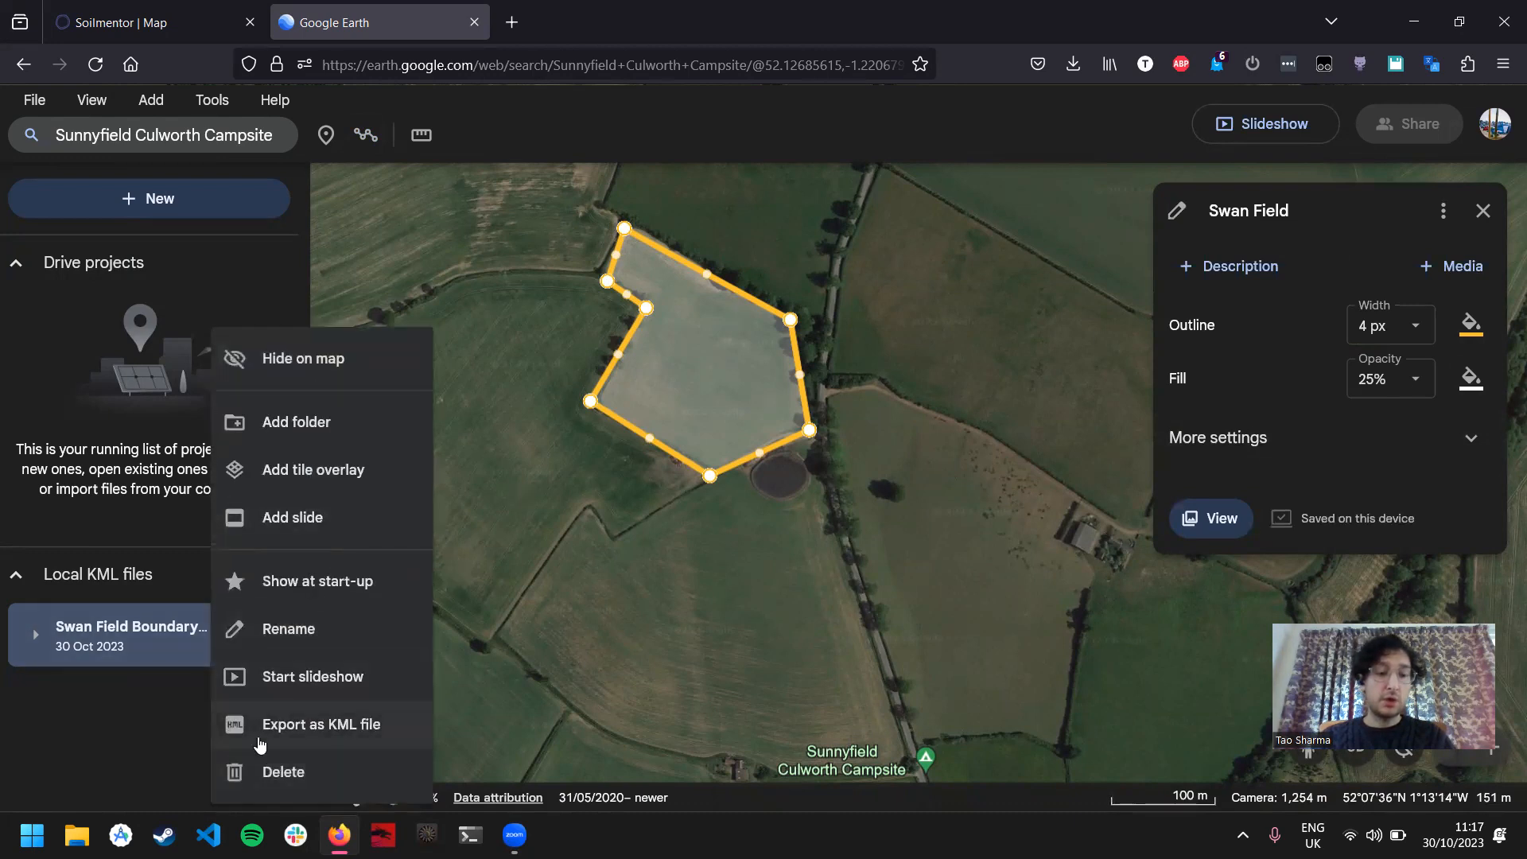
left_click(291, 727)
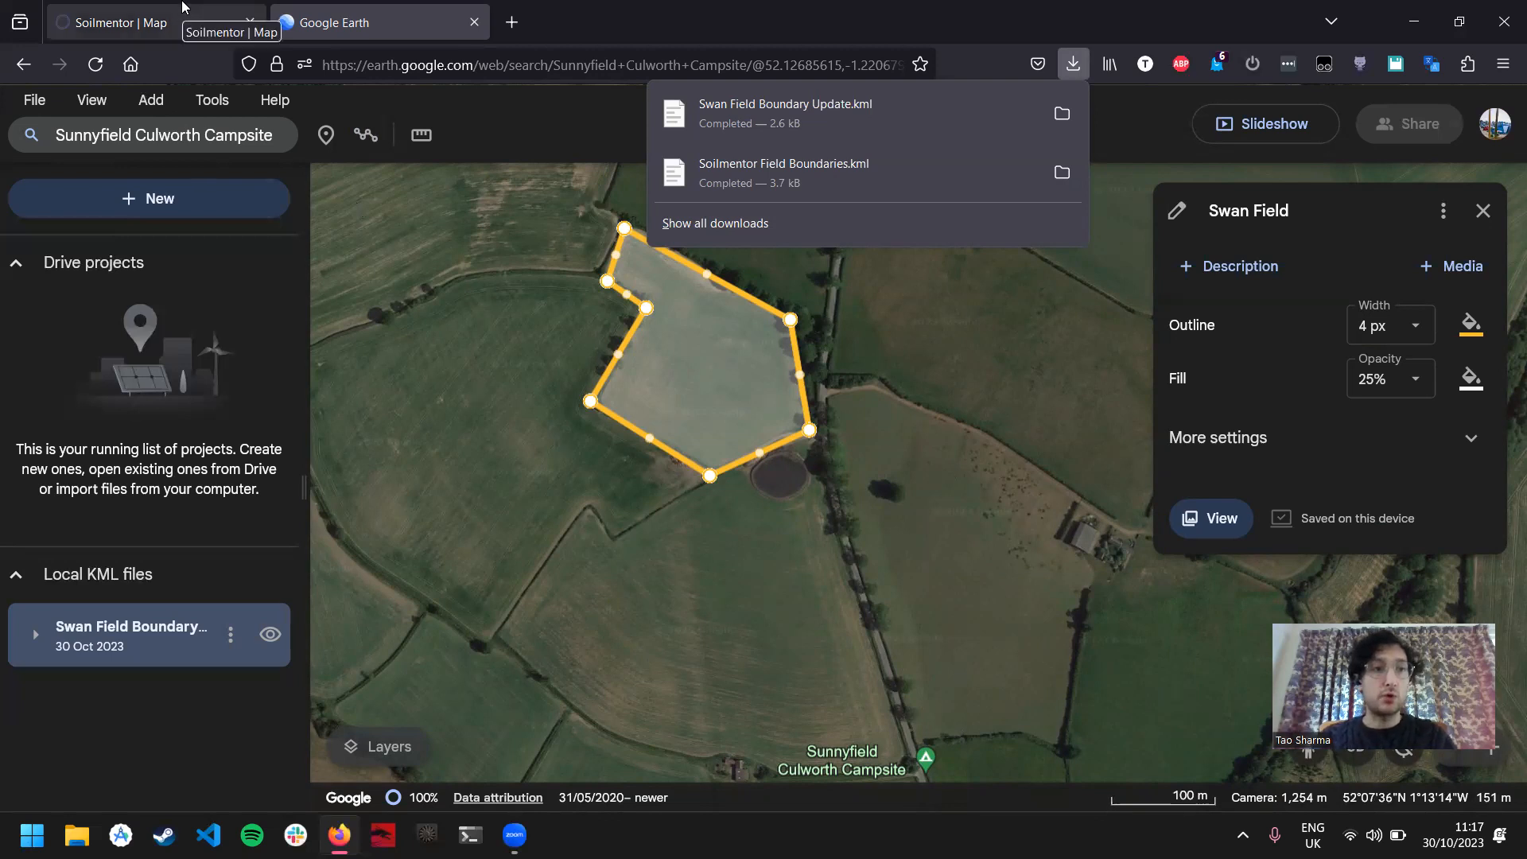
Step: Switch to Soilmentor and upload Swan Field Boundary Update.kml from the Downloads folder as field boundaries
left_click(157, 8)
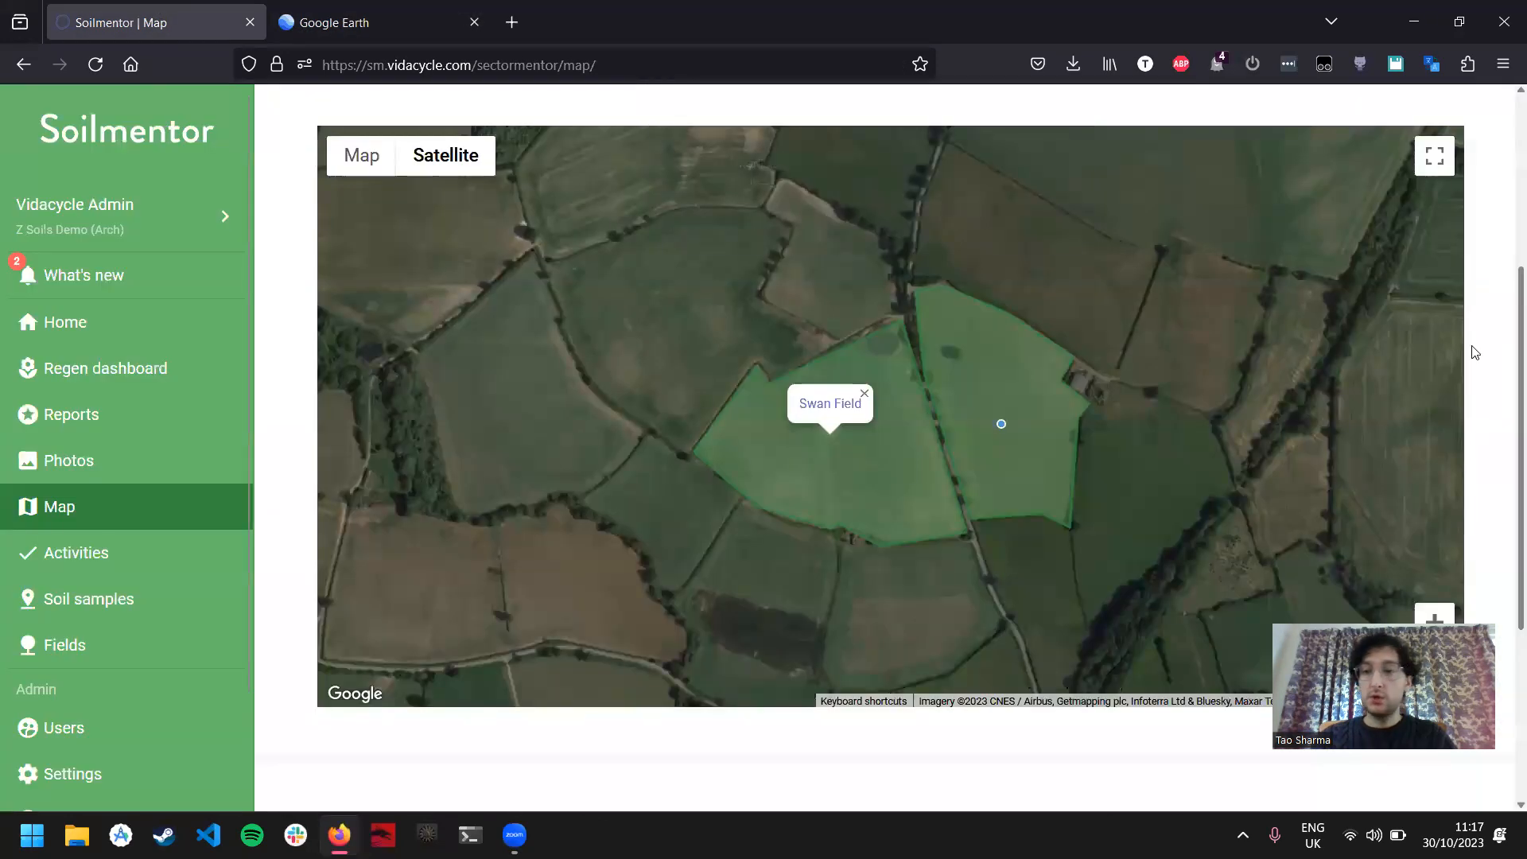
scroll(1505, 350, "up", 5)
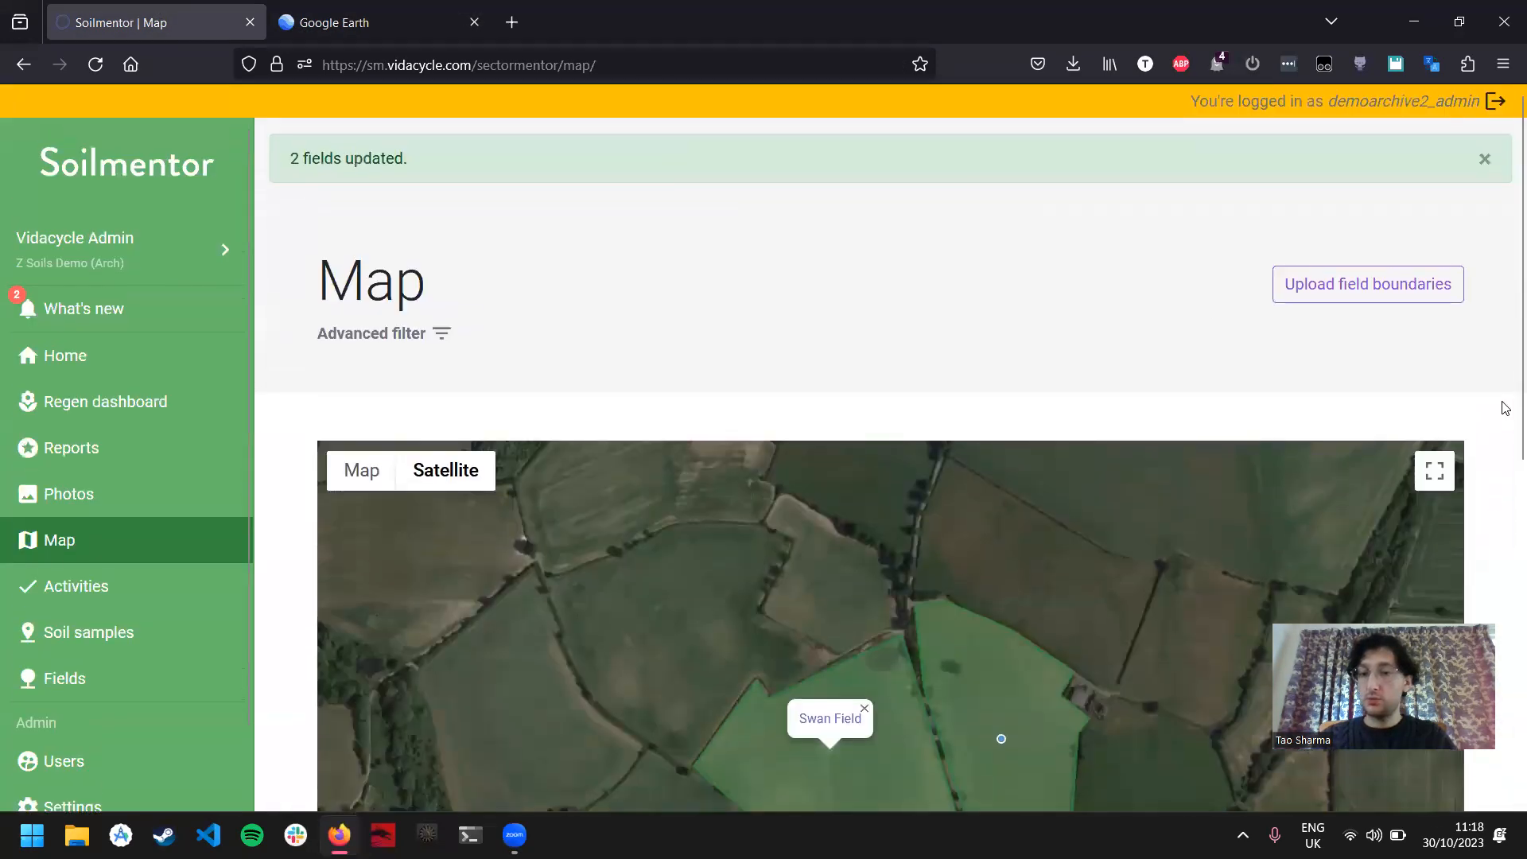
left_click(1329, 295)
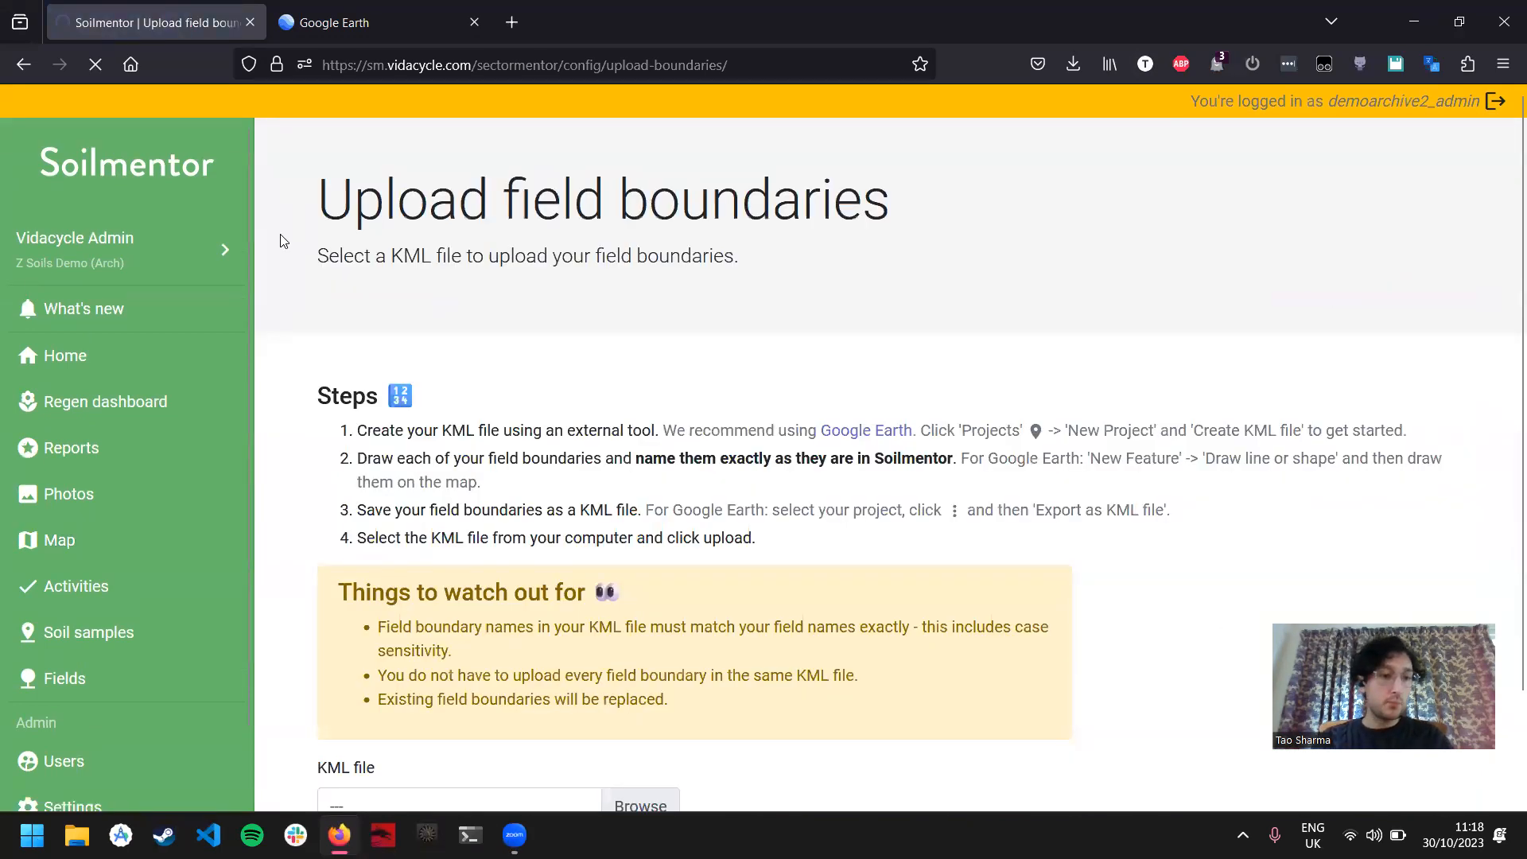
scroll(827, 539, "down", 3)
left_click(639, 676)
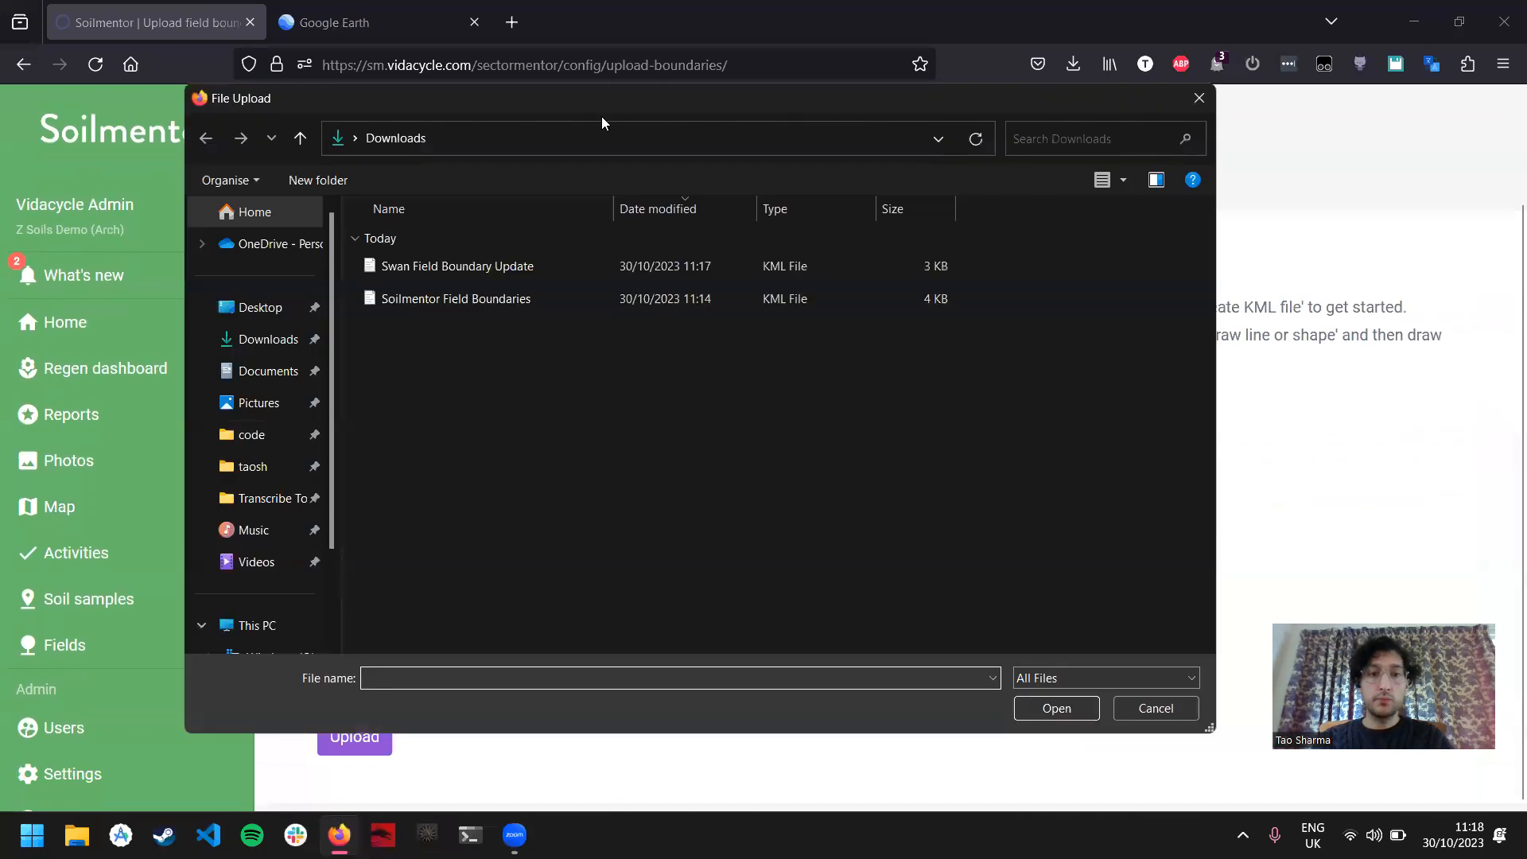
left_click(541, 270)
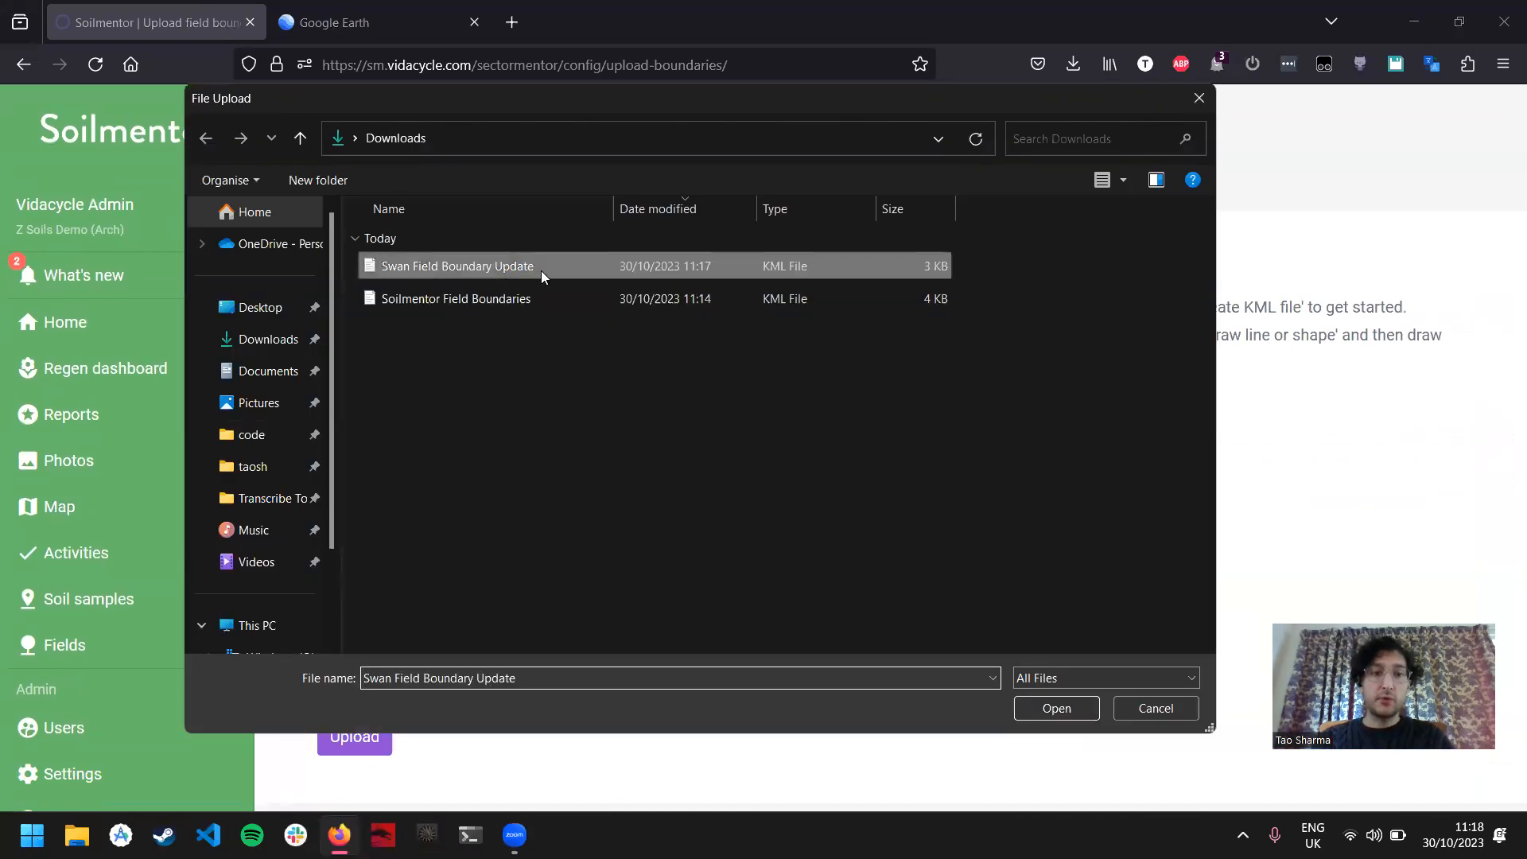
double_click(541, 270)
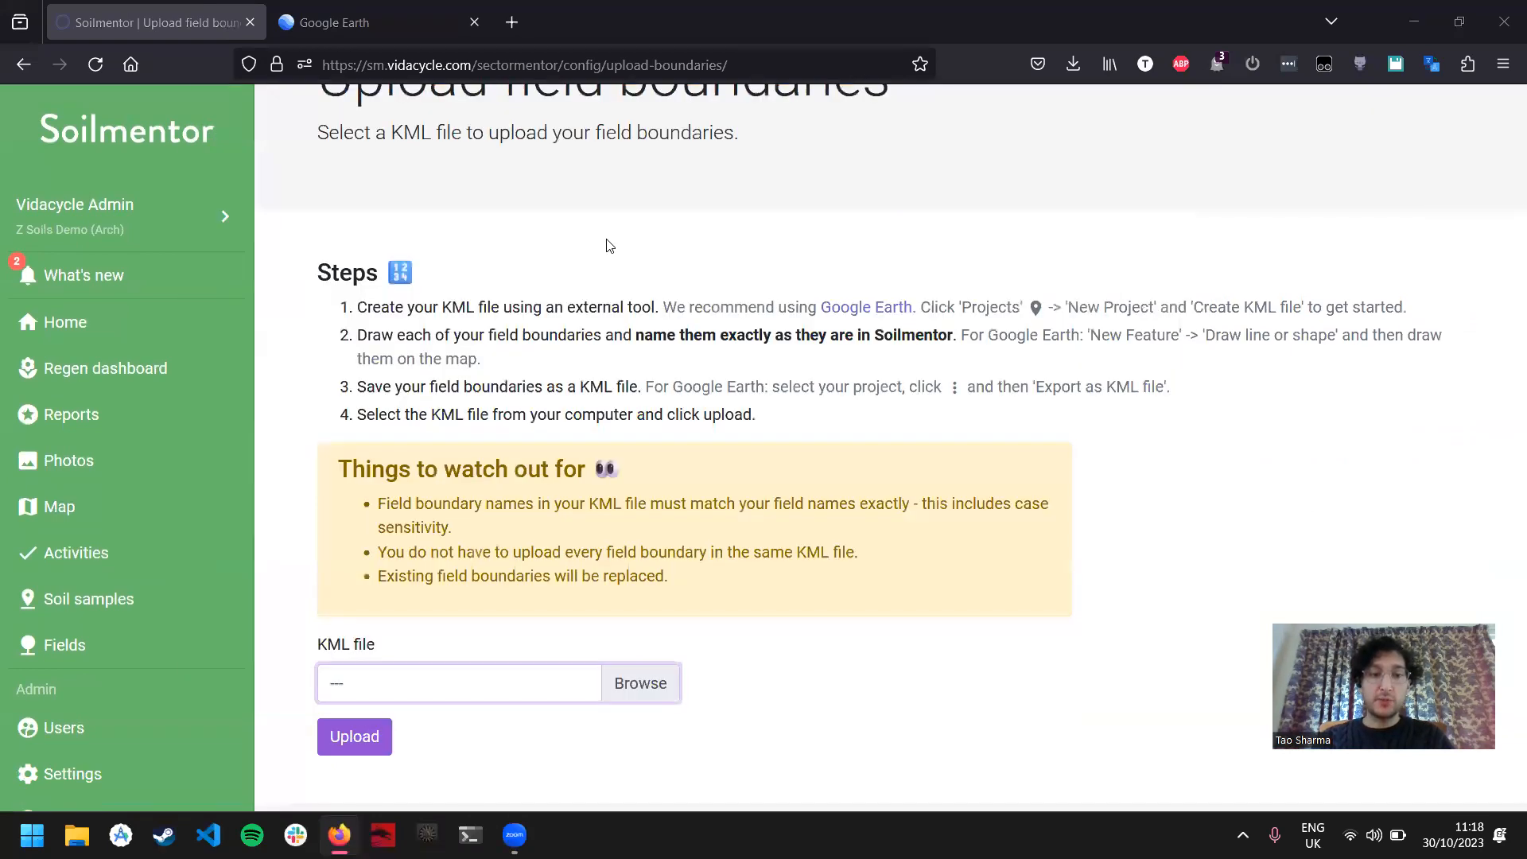
left_click(338, 738)
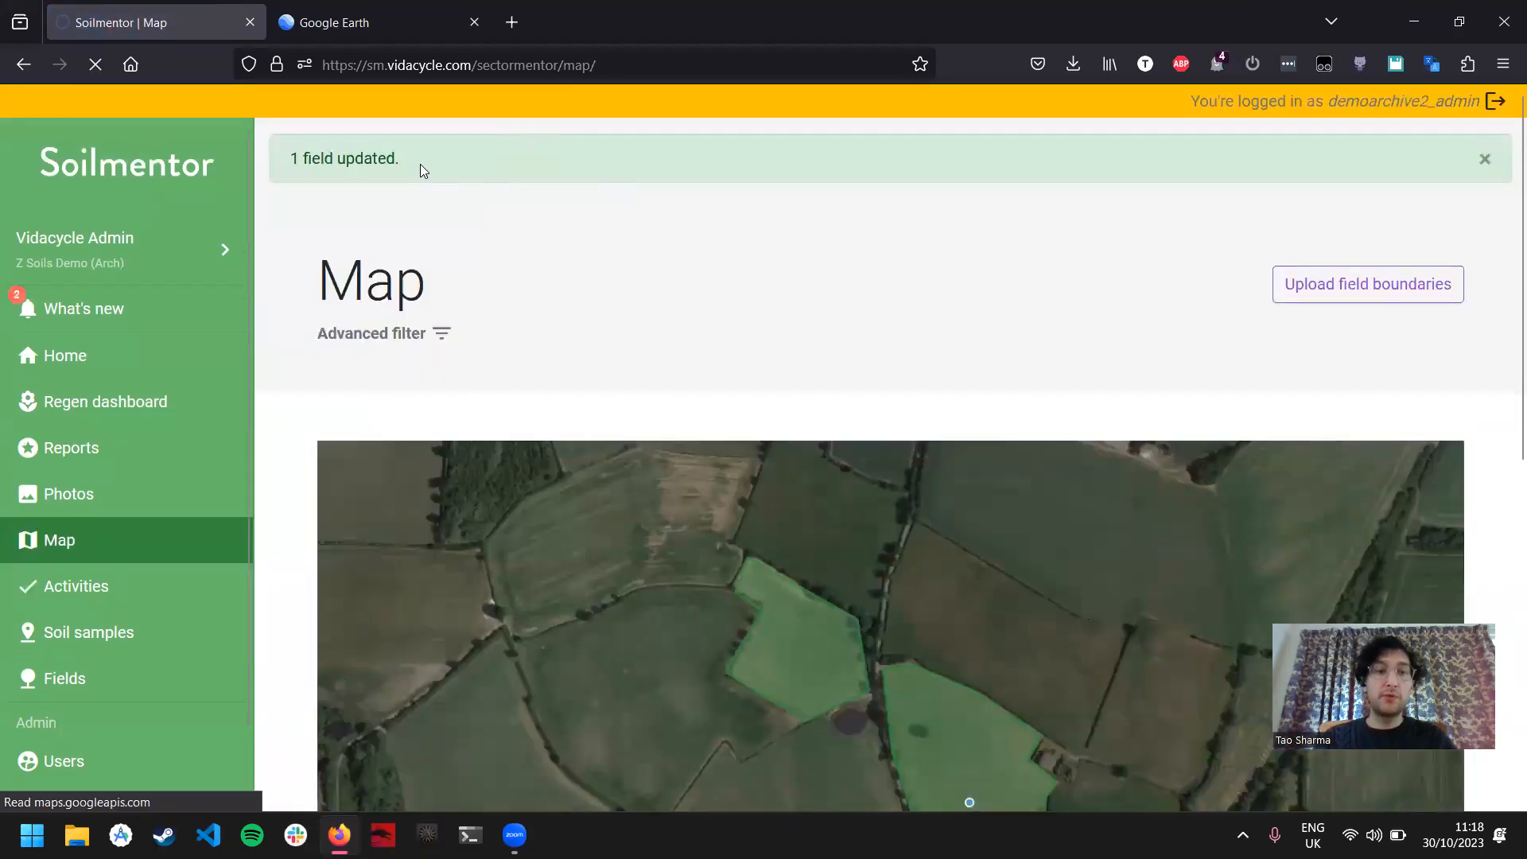
Step: Examine the updated boundaries on the Soilmentor map and show the name labels of the north-western and eastern fields
left_click_drag(419, 164, 297, 158)
left_click(1479, 372)
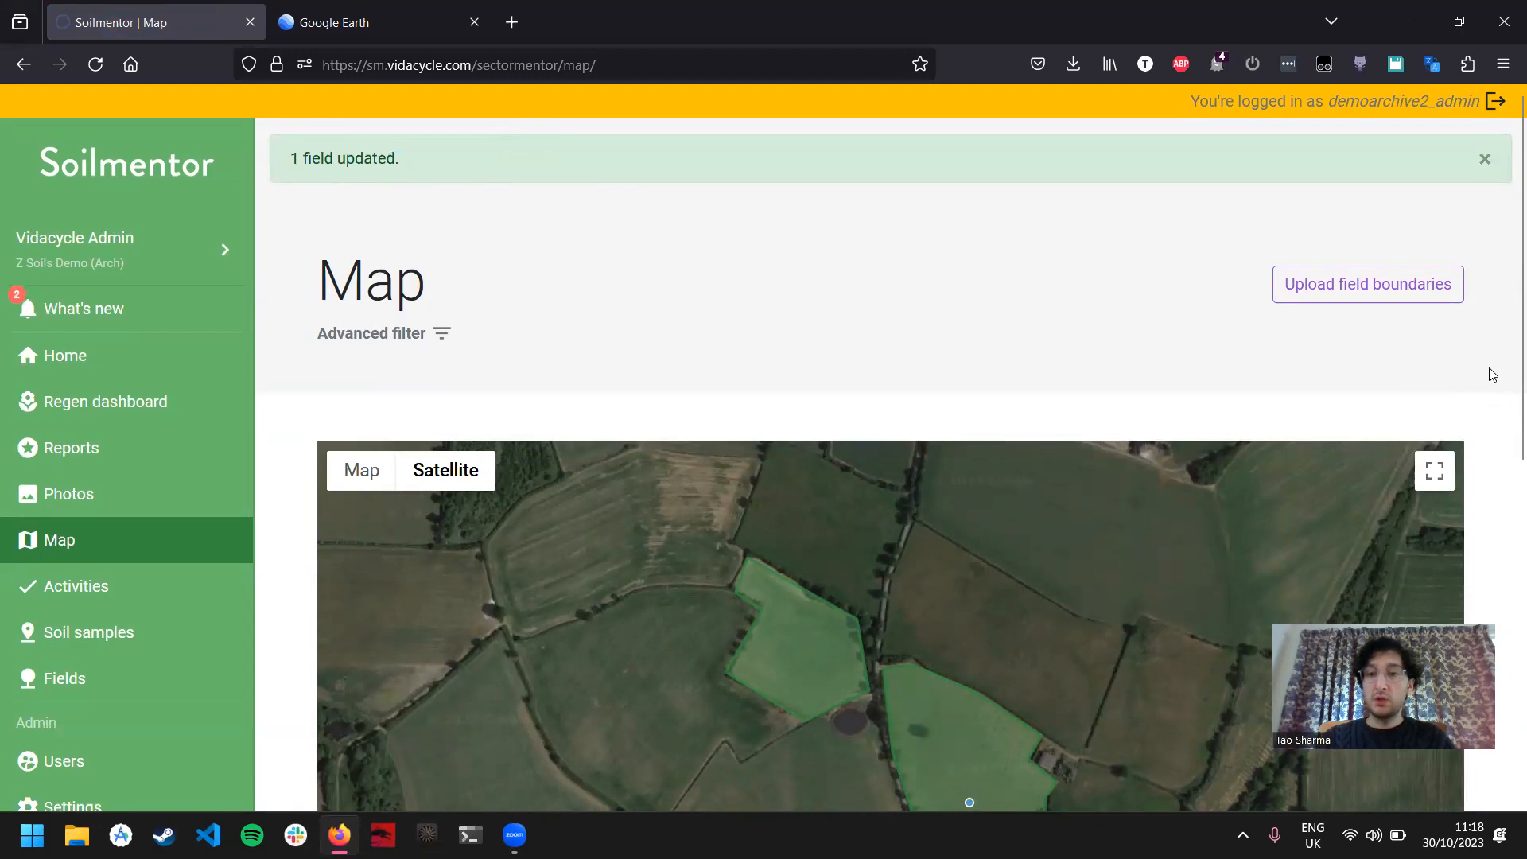
scroll(1491, 375, "down", 4)
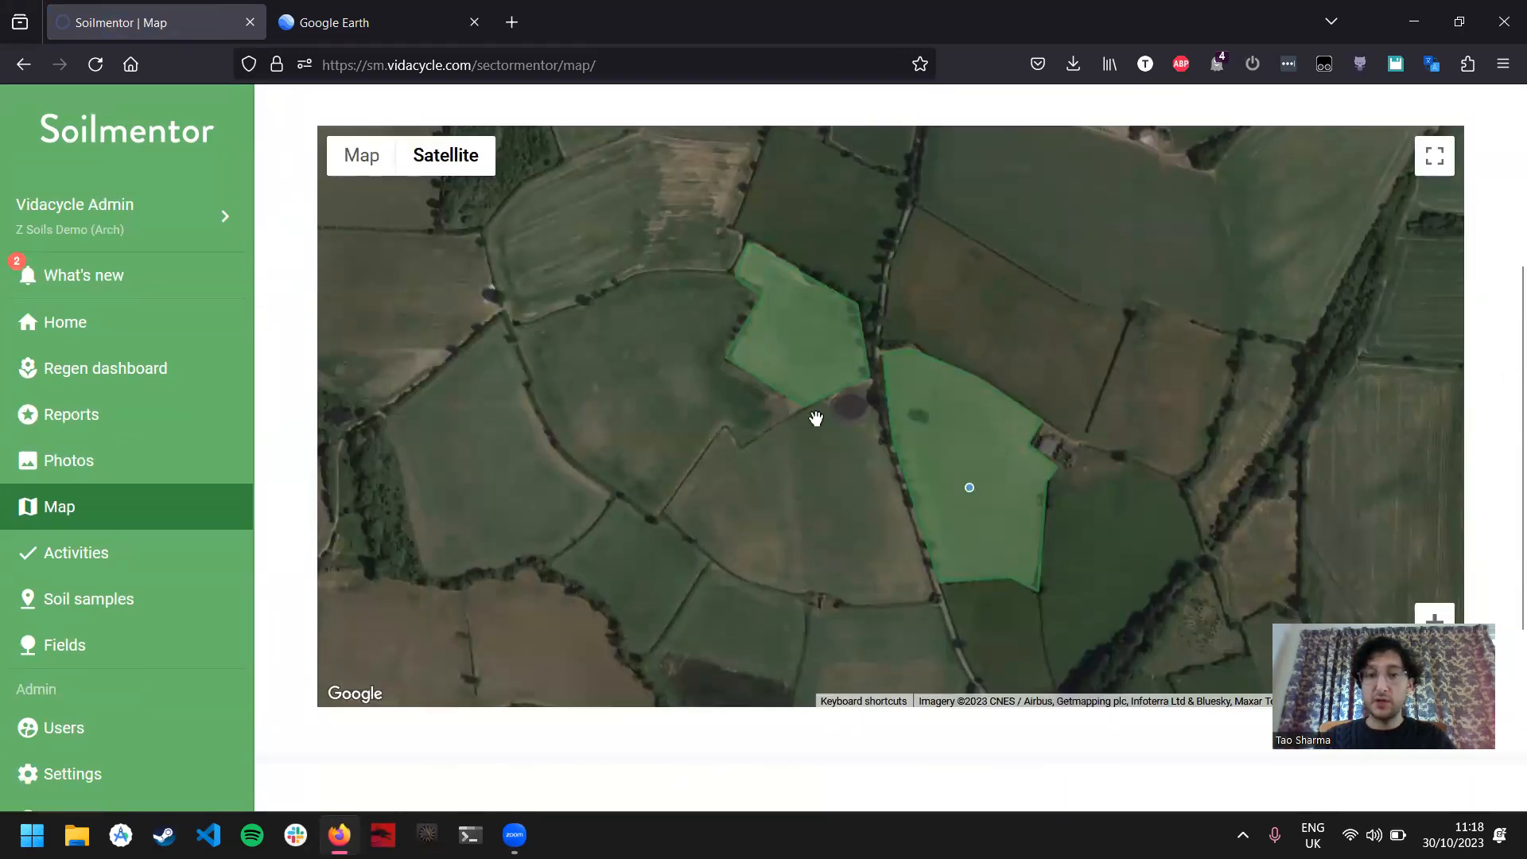
left_click(785, 350)
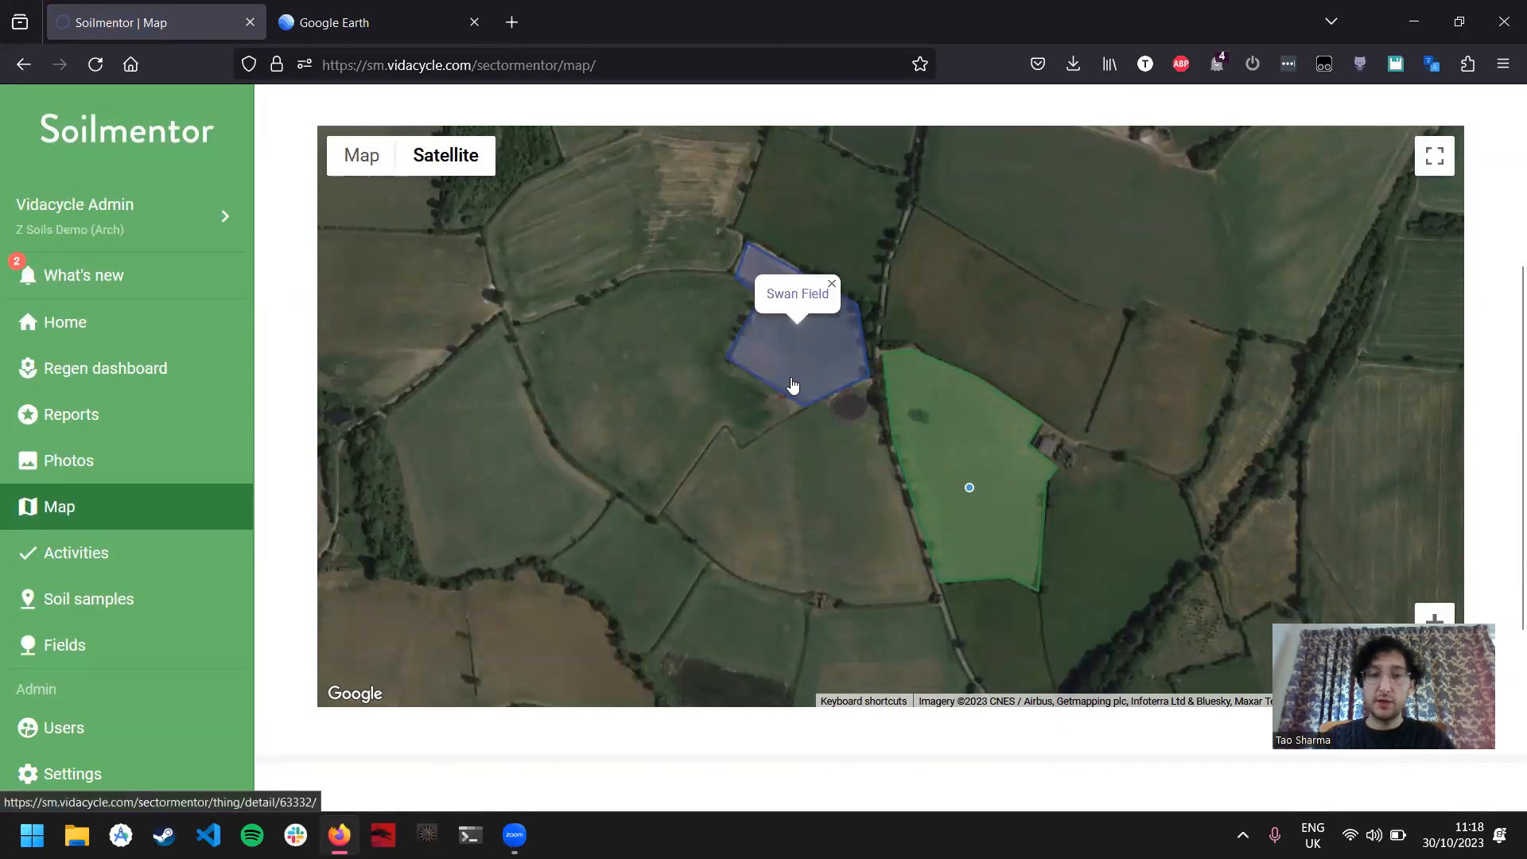
left_click(967, 447)
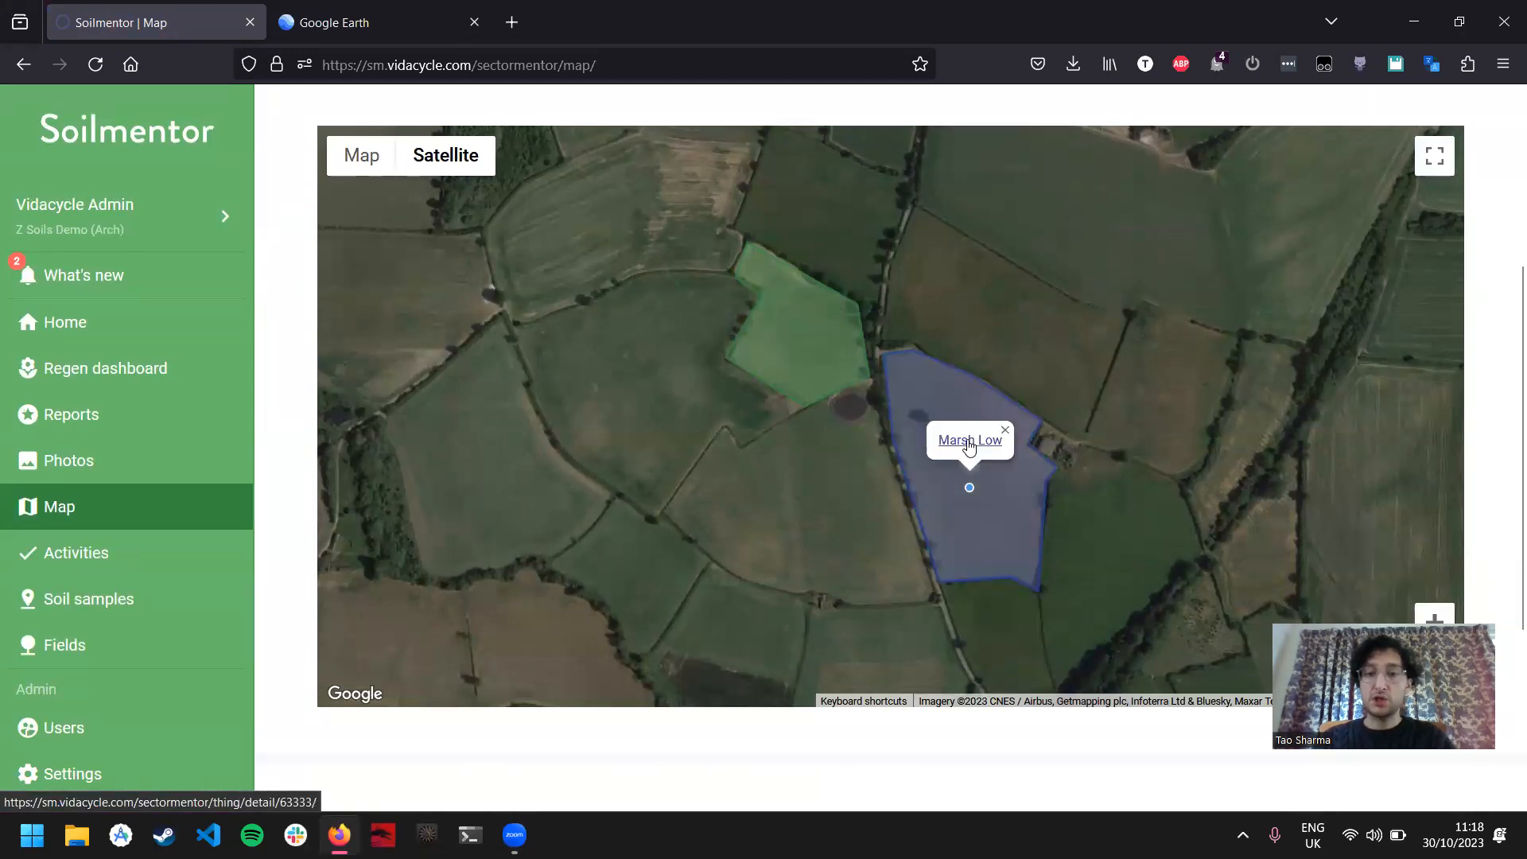